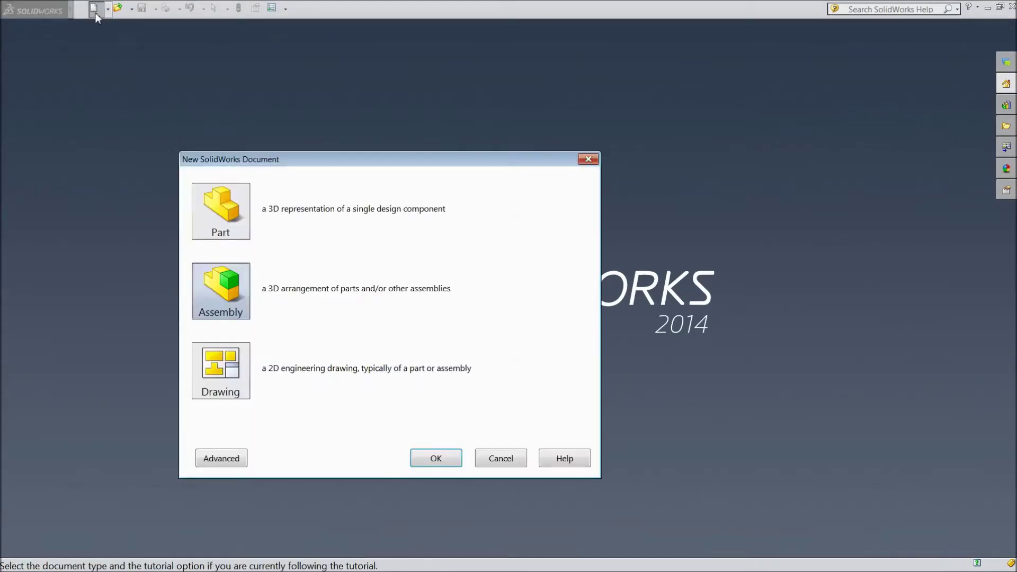
Step: Create a new assembly with the 1.Base part placed as its first component, and change the scene to a plain white background
click(435, 467)
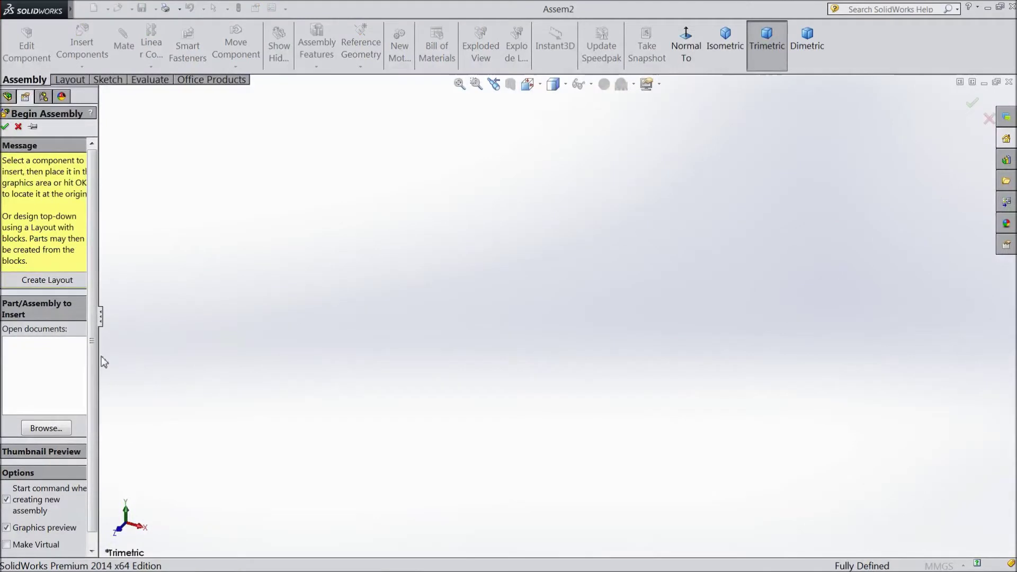
drag(100, 356, 133, 363)
click(69, 387)
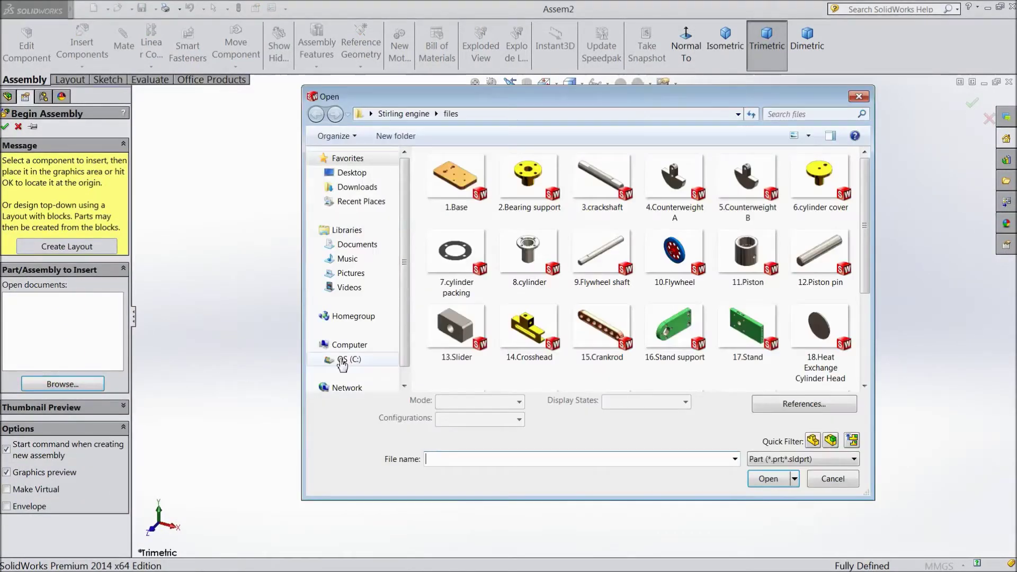
click(458, 194)
click(768, 479)
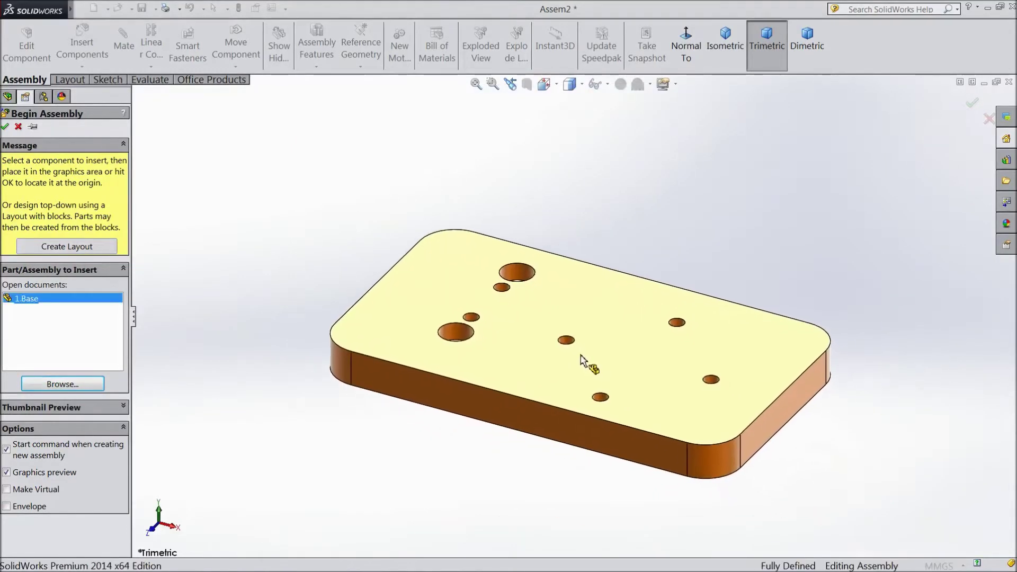
click(583, 358)
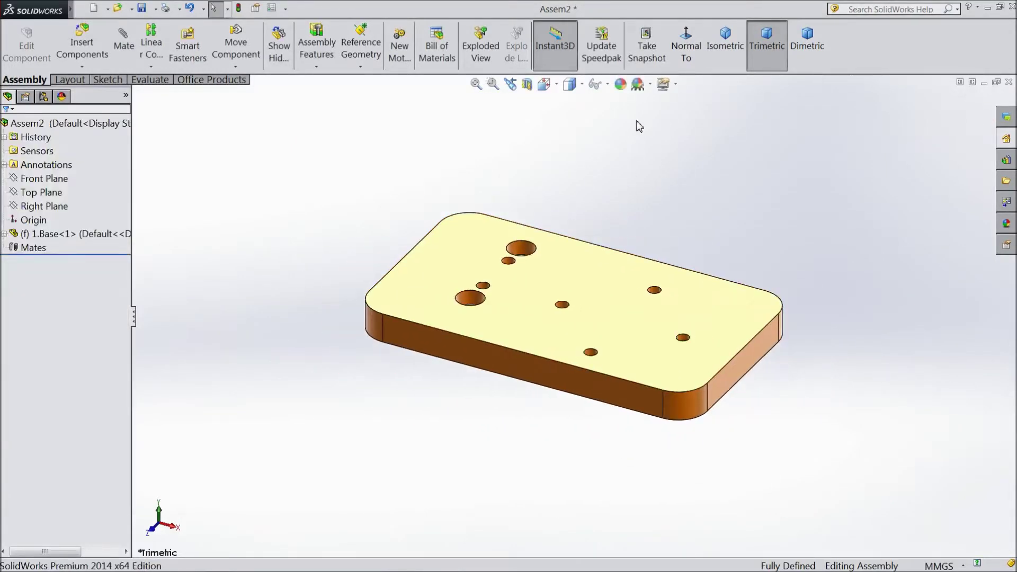
click(650, 84)
click(664, 47)
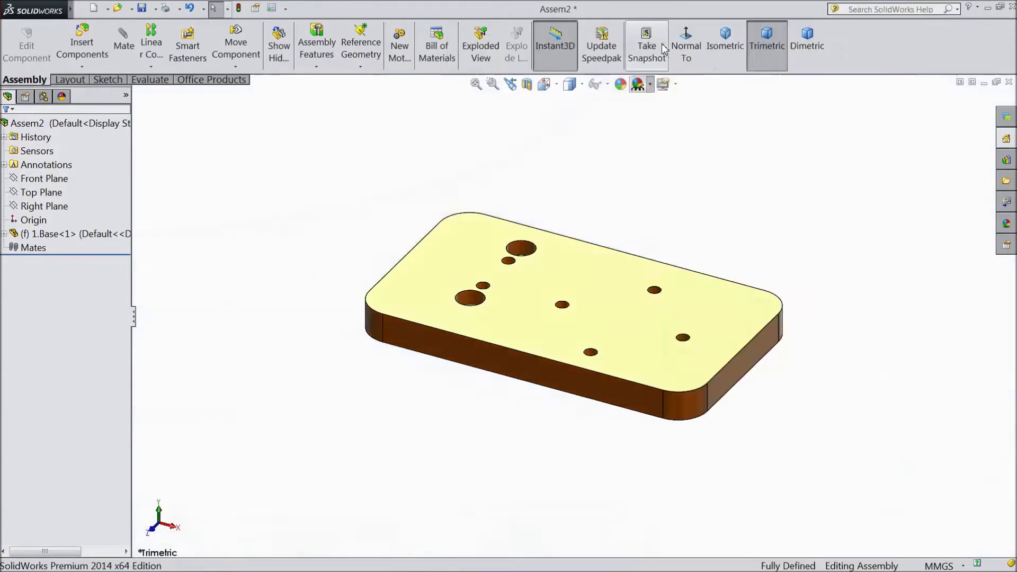
Step: Insert the 17.Stand part and place it behind the base
click(85, 47)
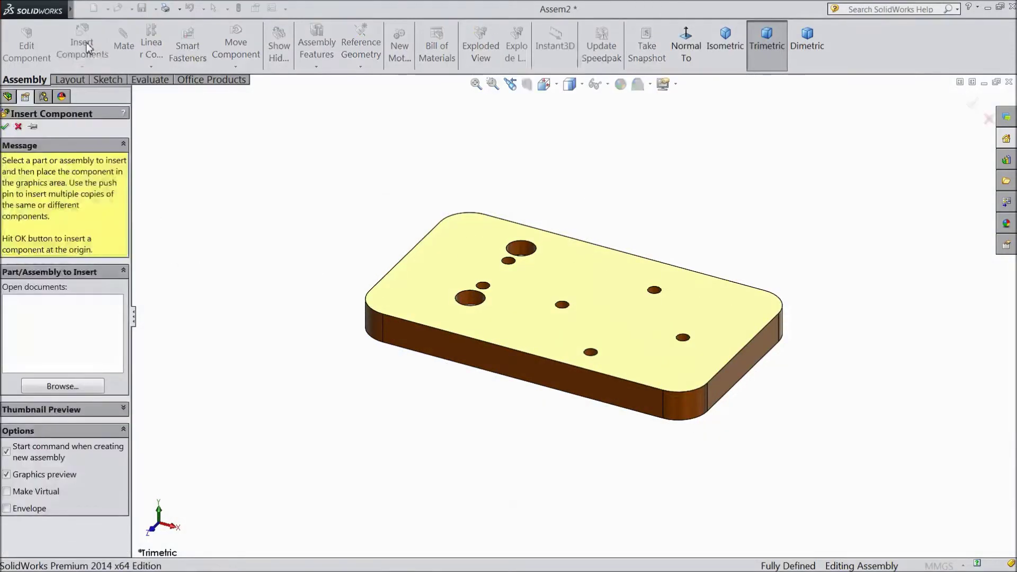
click(64, 390)
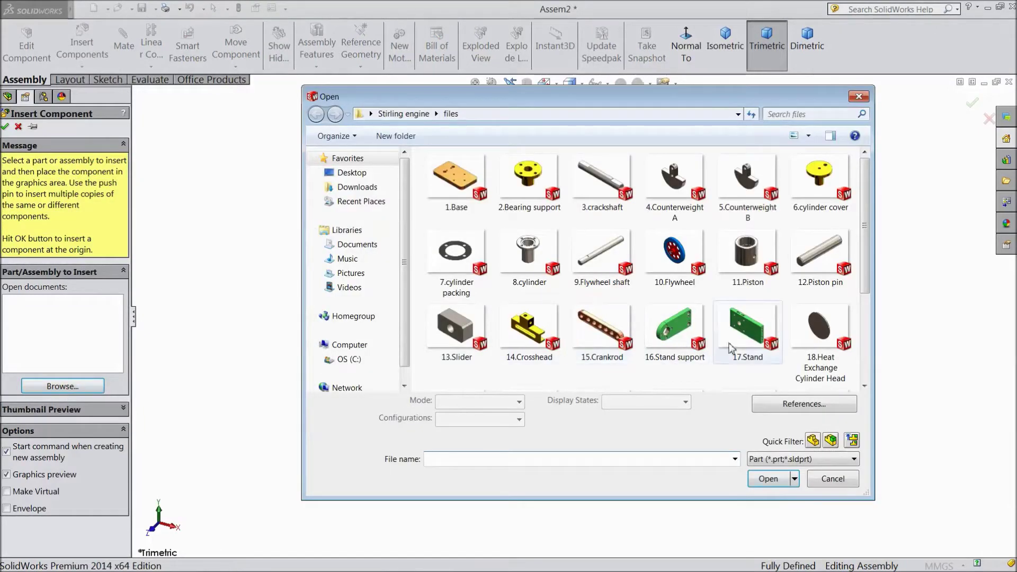
click(751, 342)
click(768, 479)
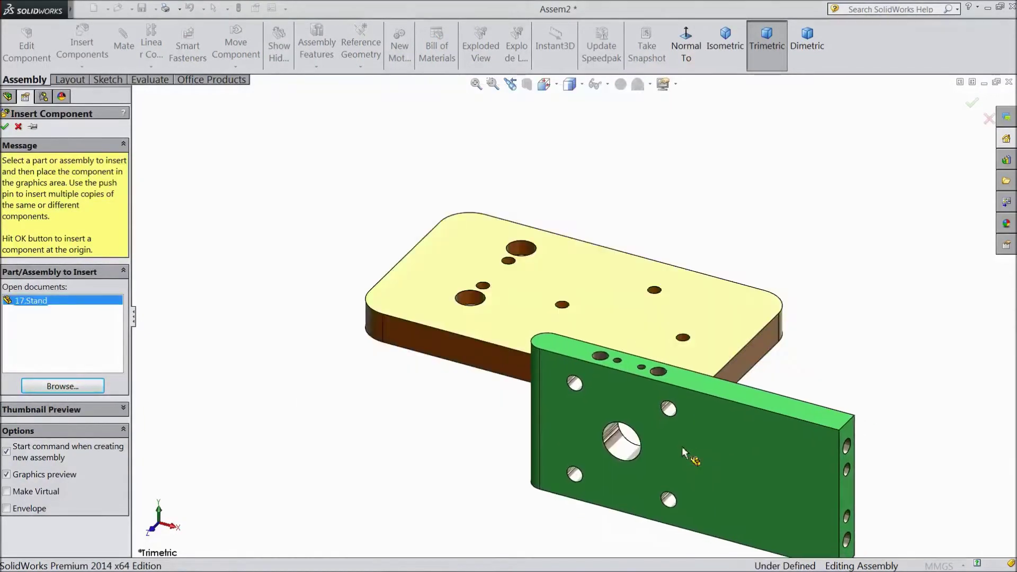
click(399, 239)
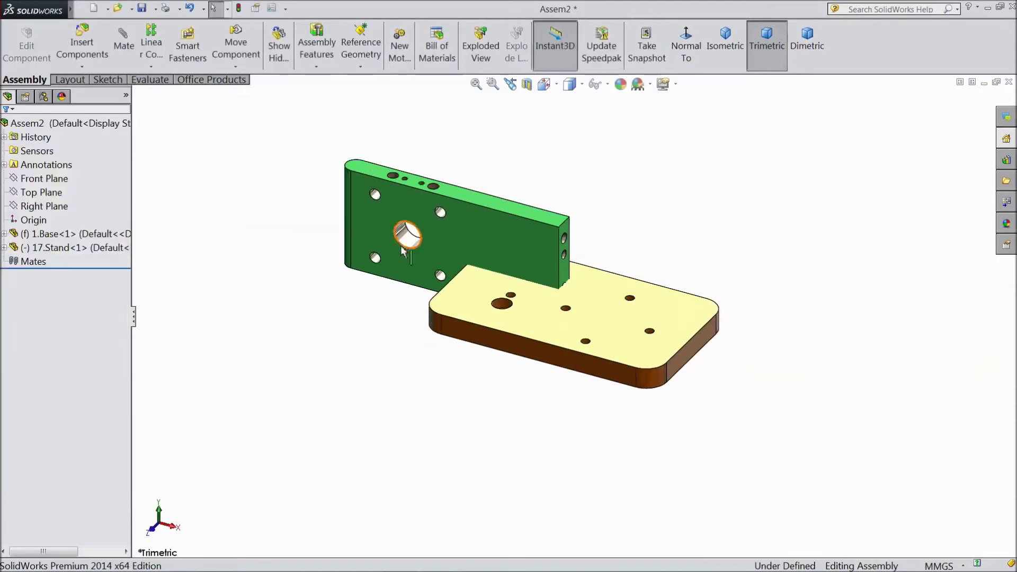
click(234, 67)
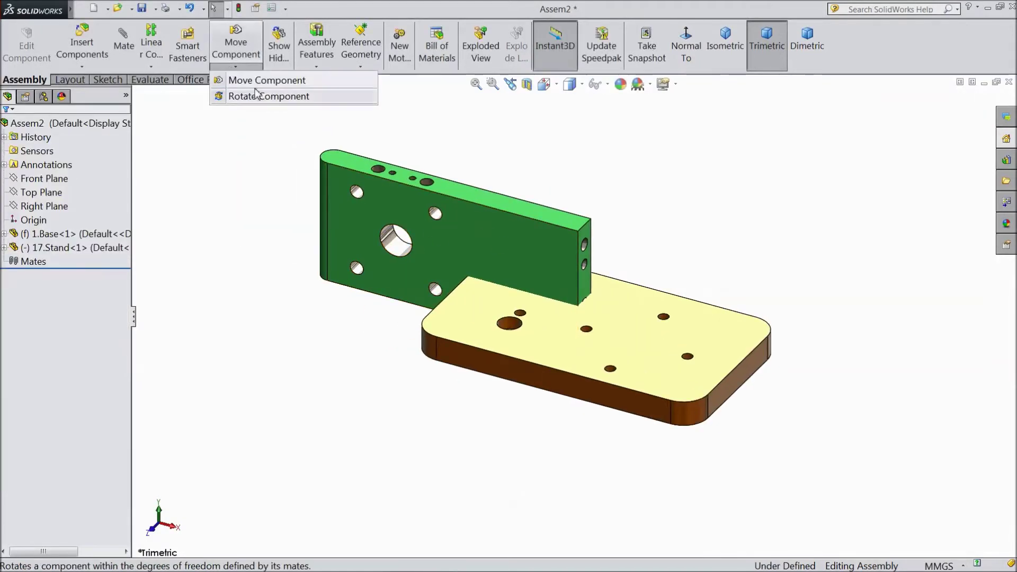
click(266, 97)
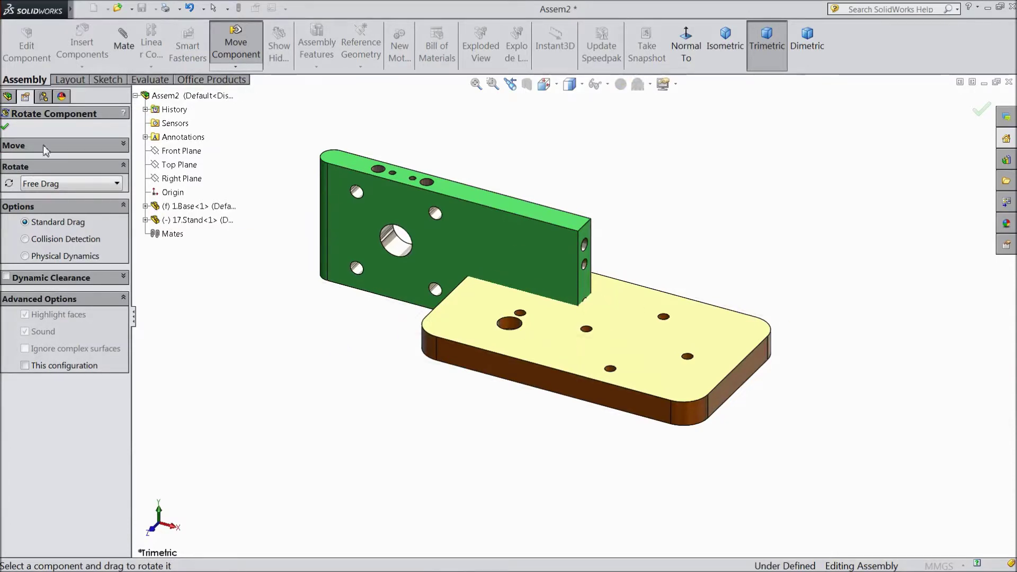
click(8, 127)
Step: Float the base component and rotate it slightly with Rotate Component
right_click(563, 345)
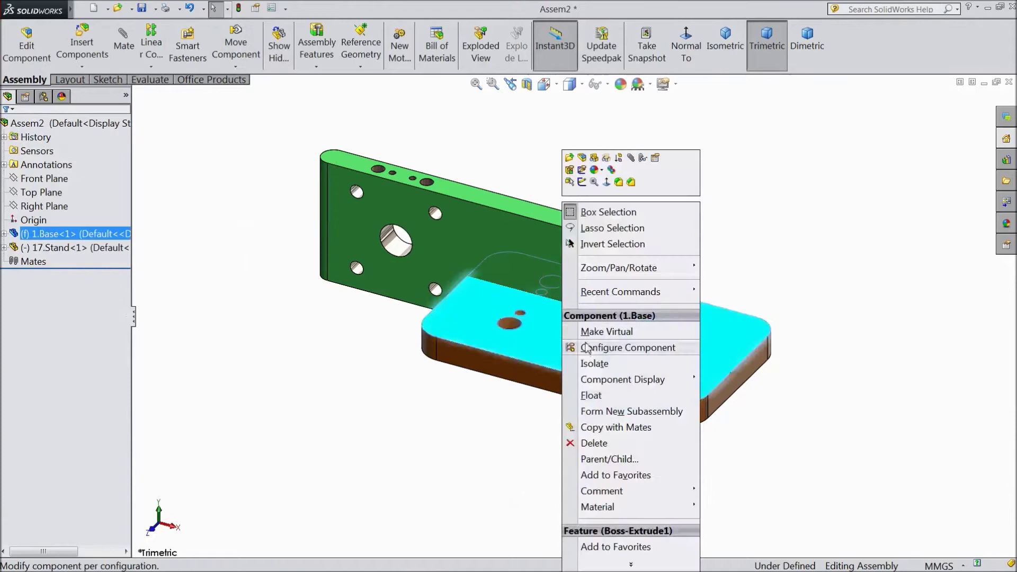
click(609, 399)
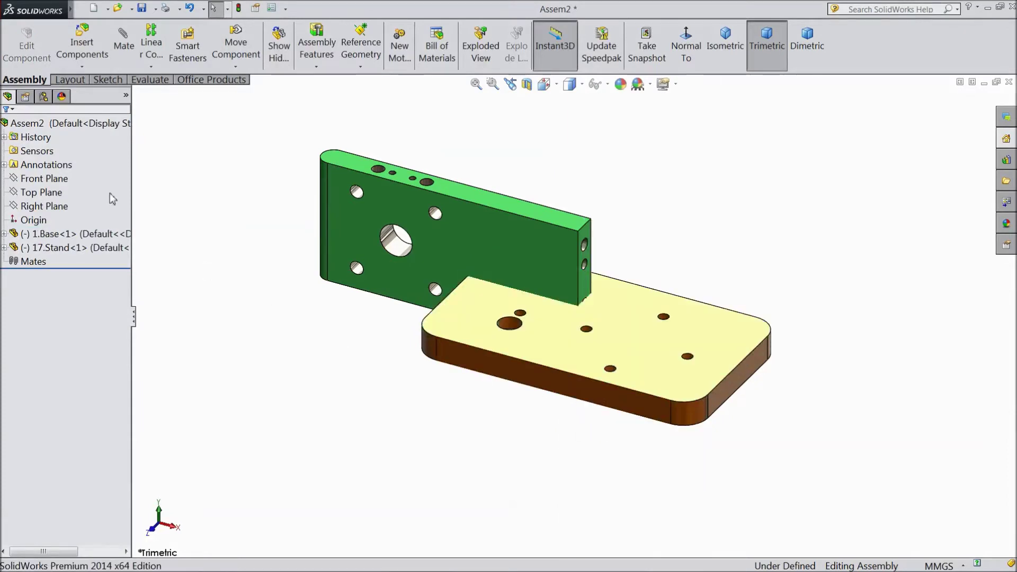
click(226, 68)
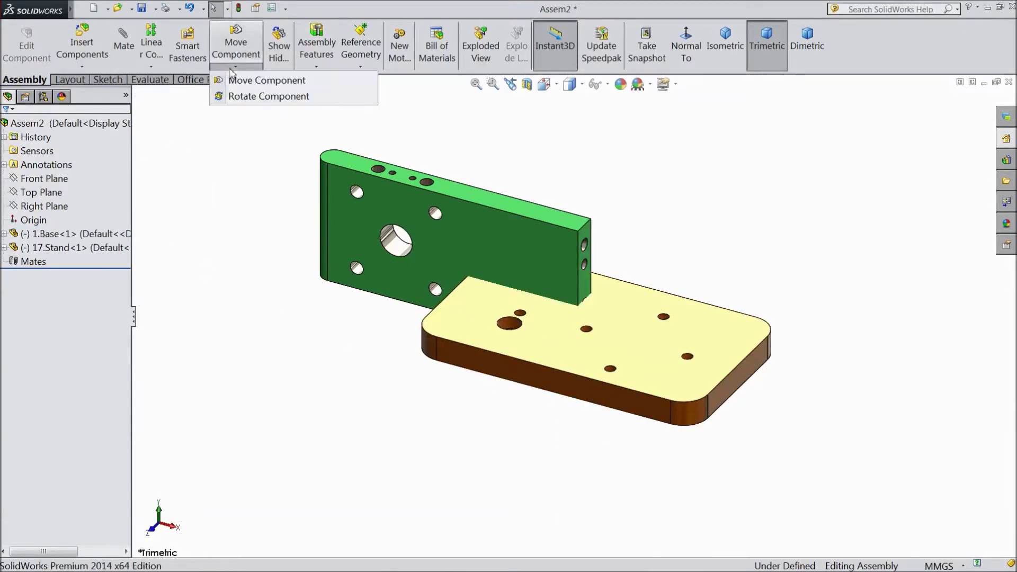
click(257, 96)
drag(565, 357, 655, 352)
Step: Rotate the stand freely until it is roughly upright at the end of the base near the row of four holes
drag(333, 256, 479, 122)
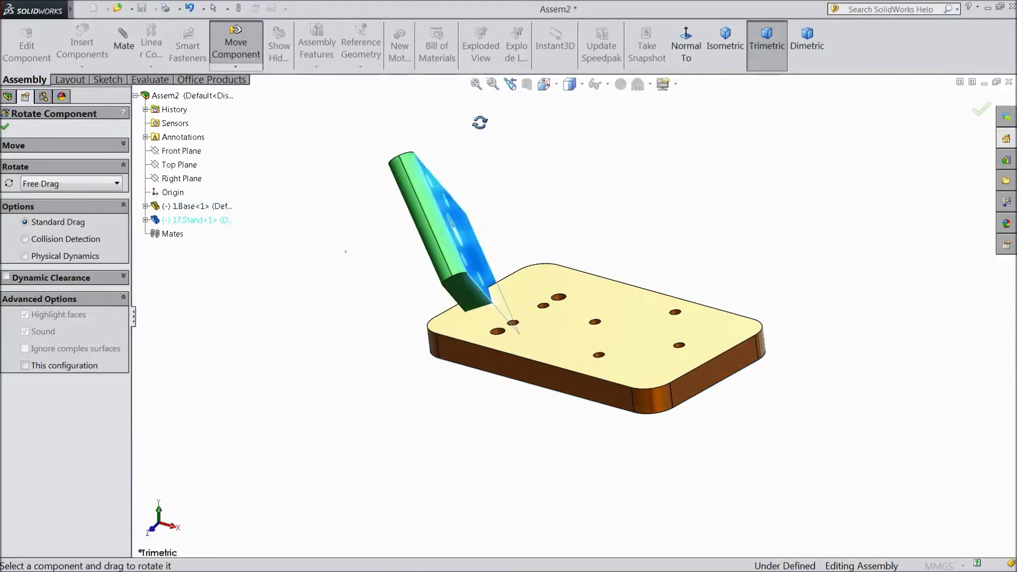
drag(454, 281, 367, 225)
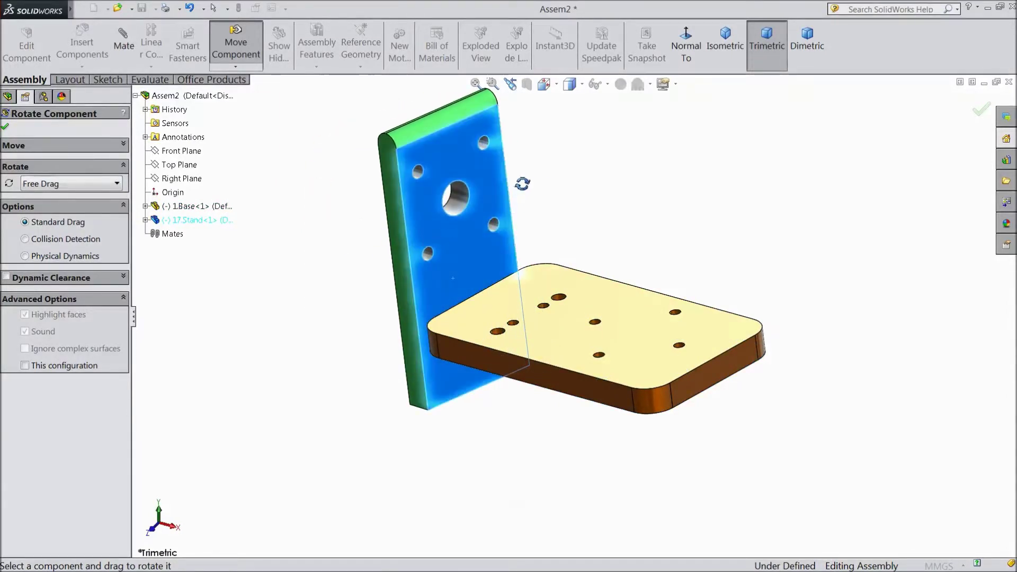
scroll(522, 184, up, 2)
middle_drag(539, 190, 565, 234)
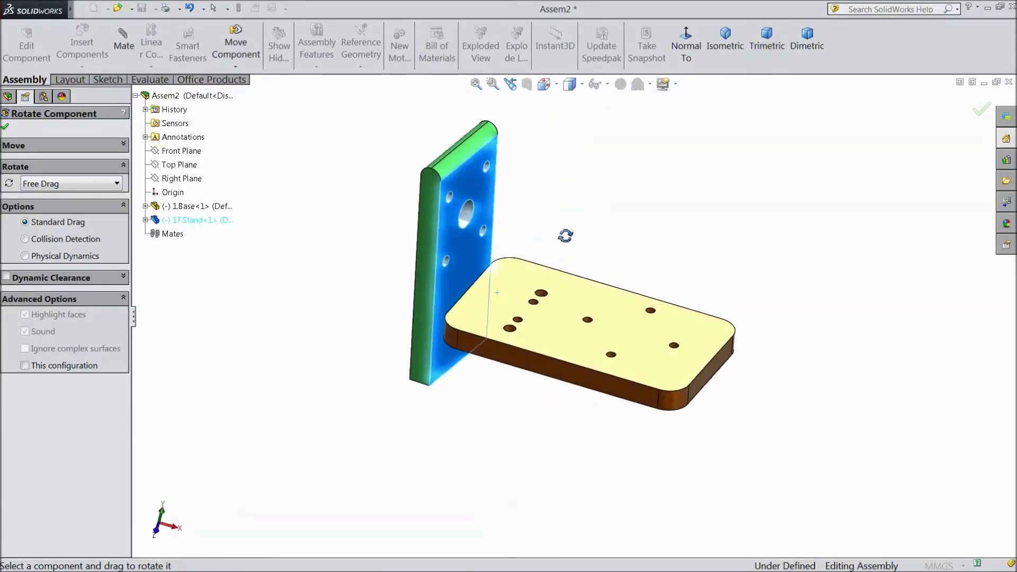
scroll(546, 272, down, 2)
click(6, 127)
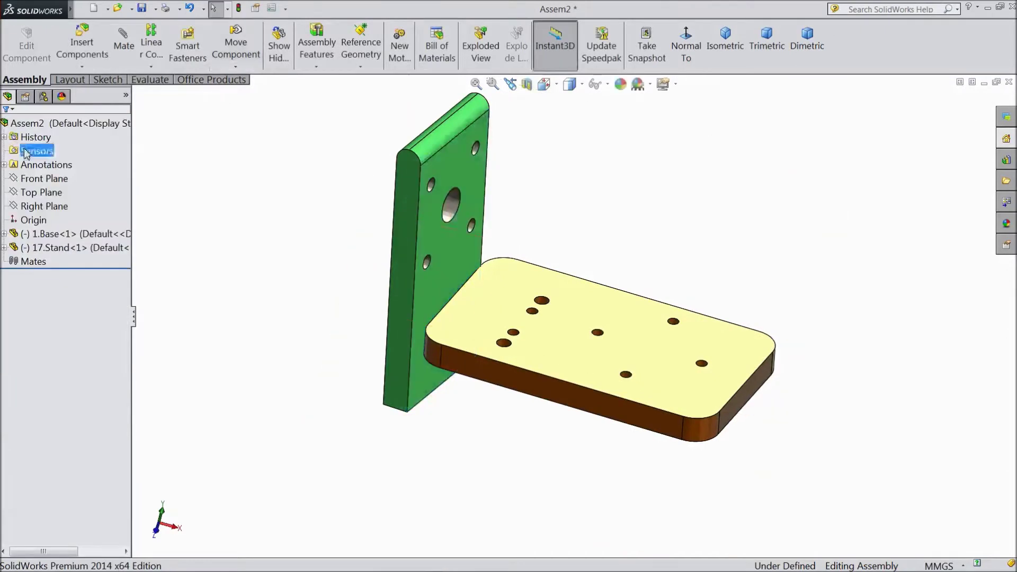
Step: Move the stand above the base and add a coincident mate between the base's top face and the stand's bottom face
drag(393, 272, 415, 141)
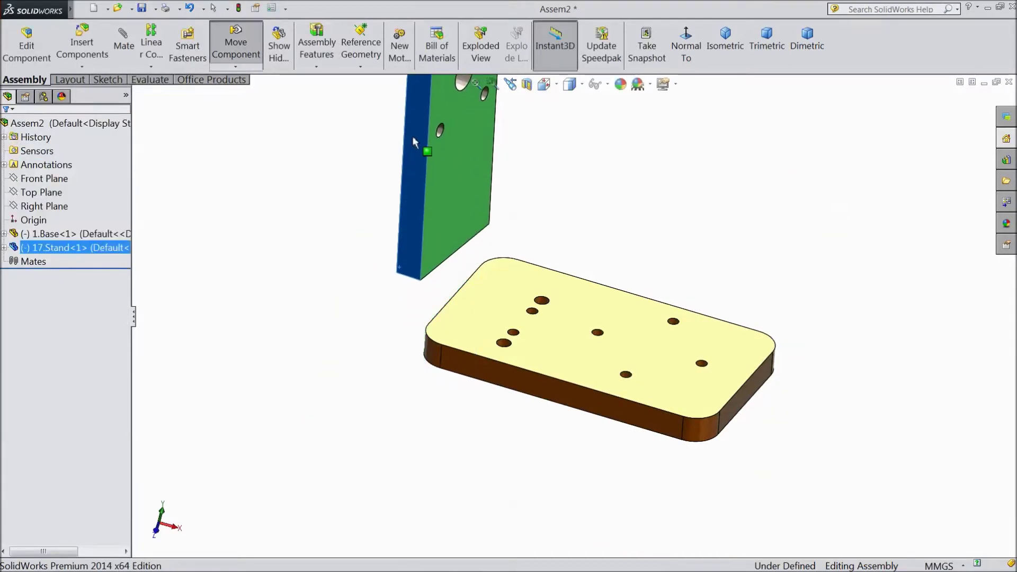
click(484, 320)
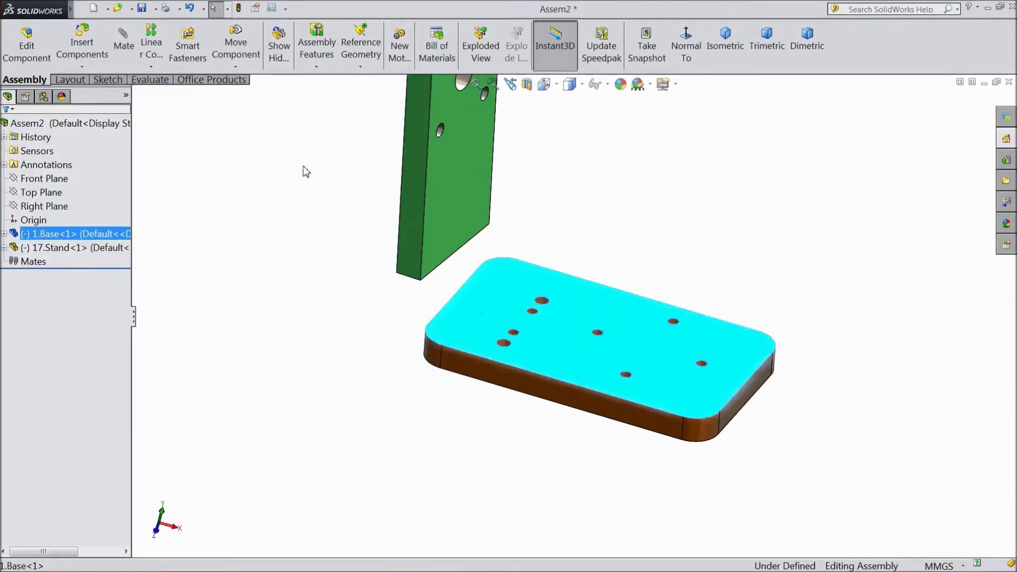
click(124, 42)
middle_drag(374, 380, 434, 384)
click(438, 401)
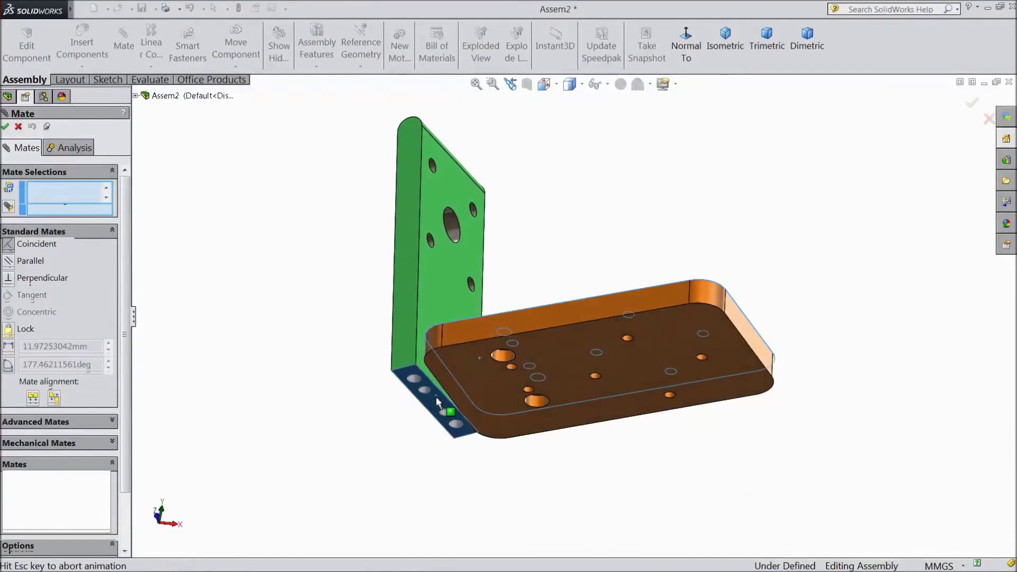
click(413, 444)
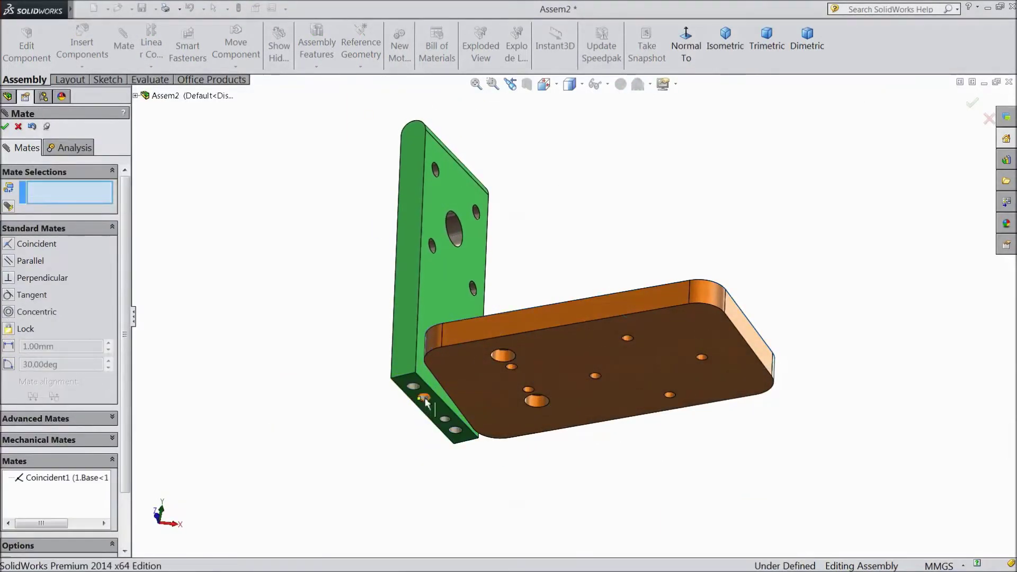
Step: Add a concentric mate between the stand's large bottom hole and the base's nearer large hole, and finish mating
scroll(425, 403, down, 2)
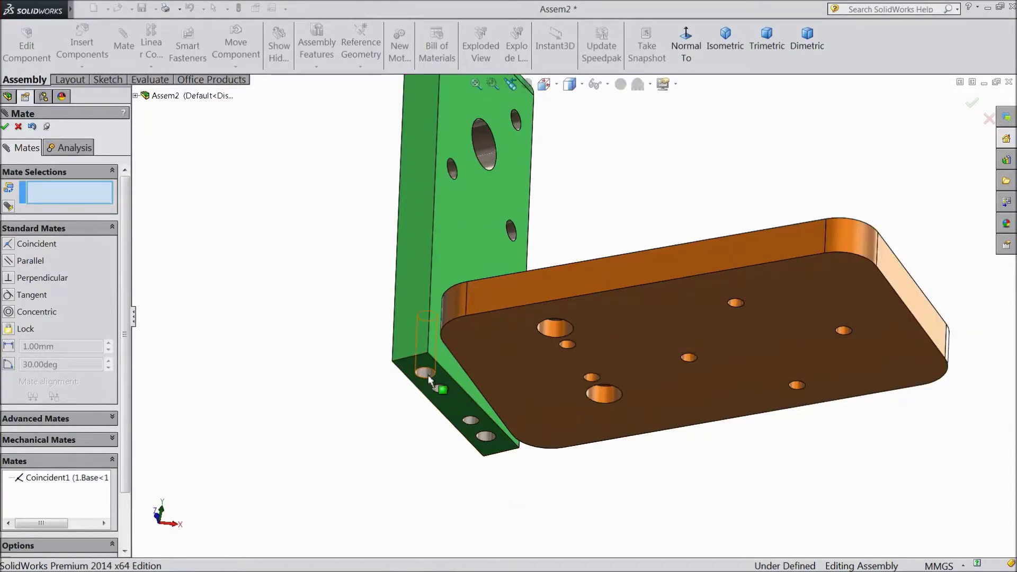
click(428, 375)
middle_drag(428, 375, 532, 454)
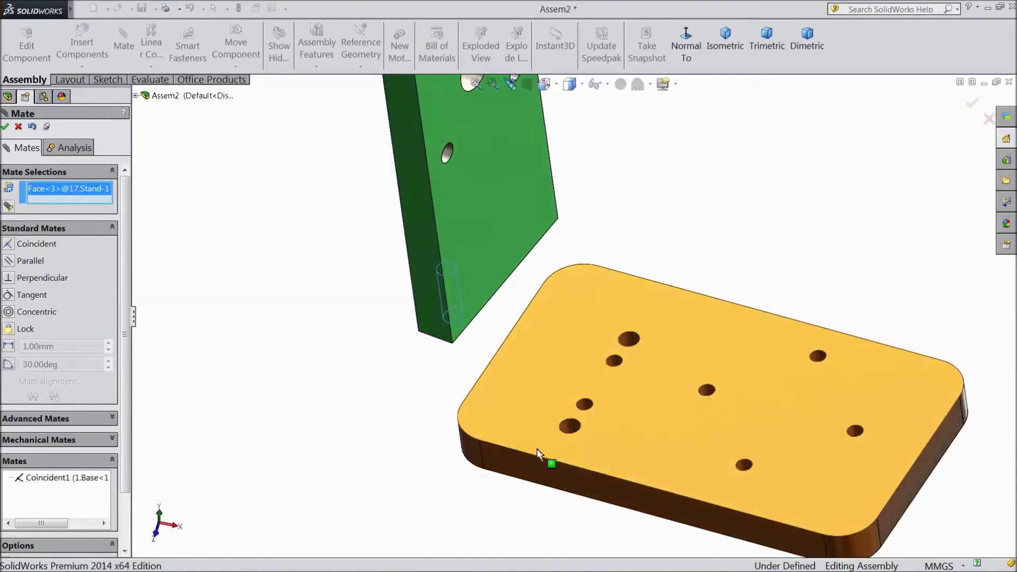
click(571, 434)
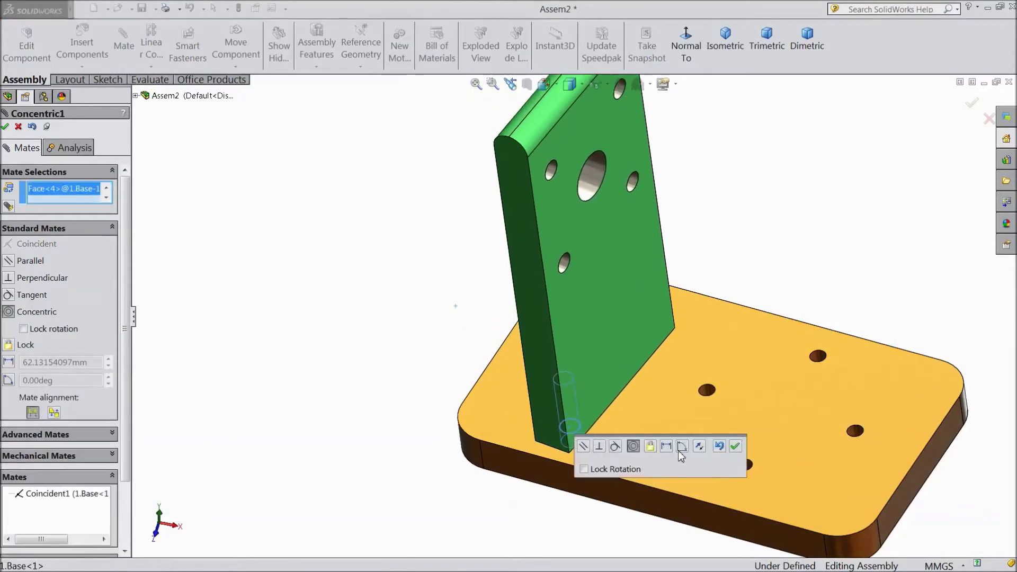
click(736, 446)
middle_drag(738, 454, 622, 358)
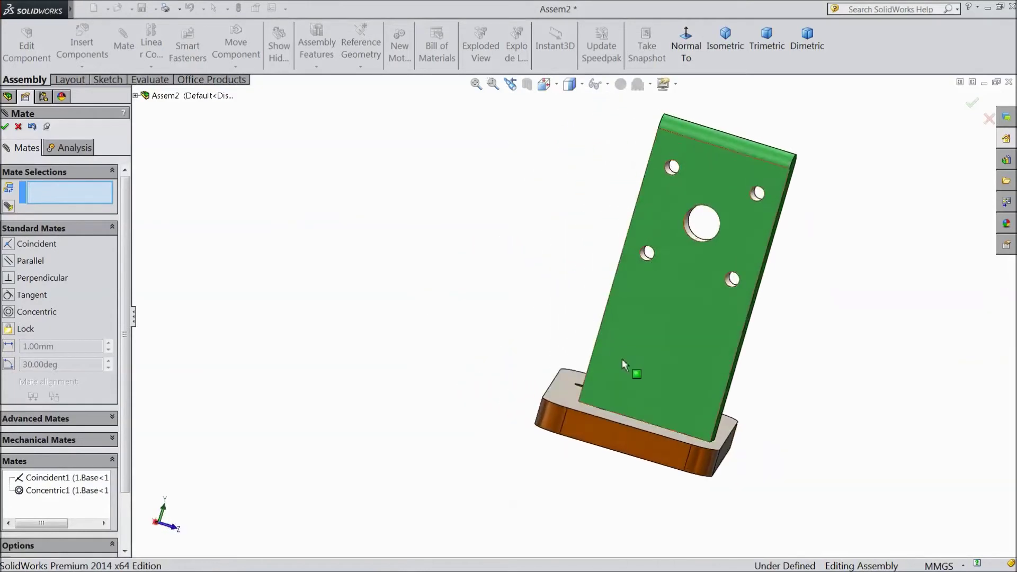
ctrl+middle_drag(623, 396, 552, 317)
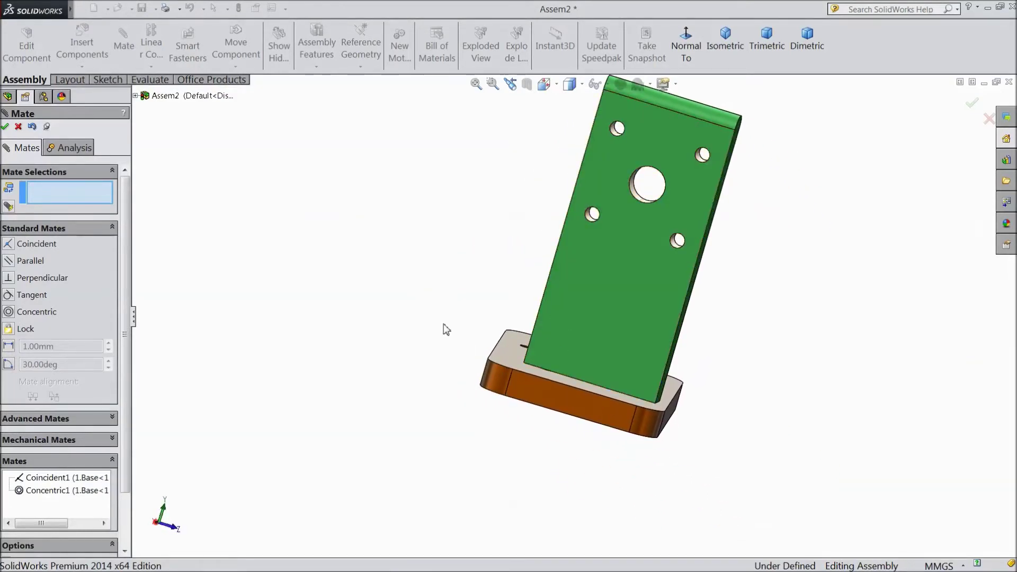
click(5, 127)
Step: Fix the base component in place
middle_drag(339, 249, 371, 360)
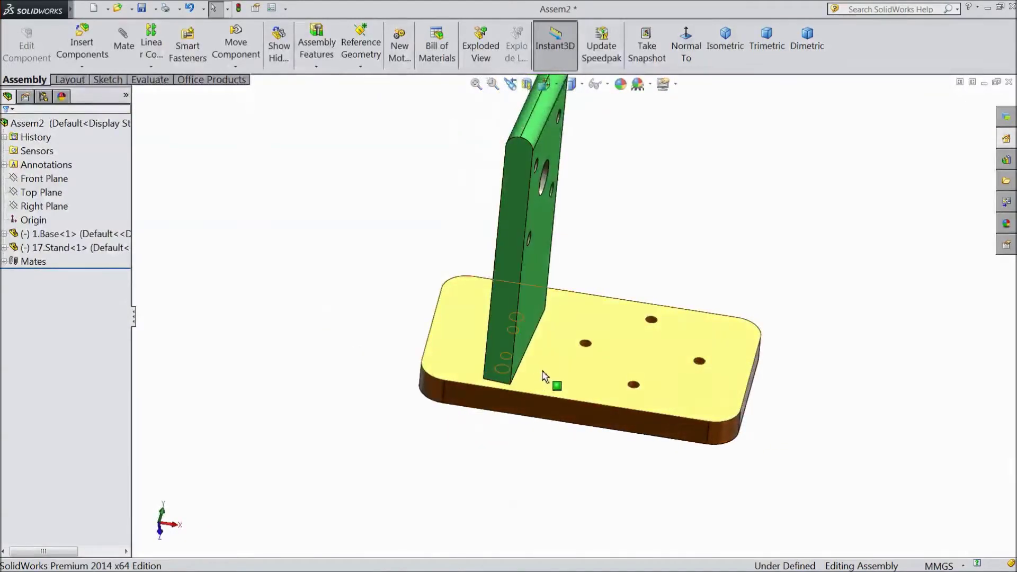
click(546, 376)
right_click(569, 374)
click(595, 395)
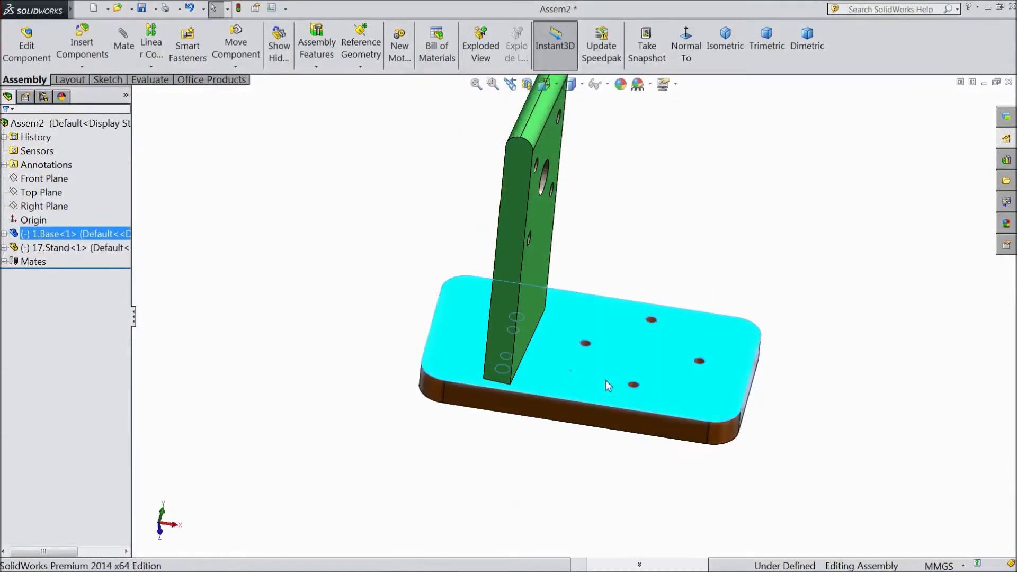
middle_drag(363, 358, 495, 322)
click(506, 302)
right_drag(506, 302, 368, 379)
mouse_move(367, 379)
middle_down()
mouse_move(380, 381)
mouse_move(361, 411)
mouse_move(379, 355)
mouse_move(373, 384)
middle_up()
click(366, 355)
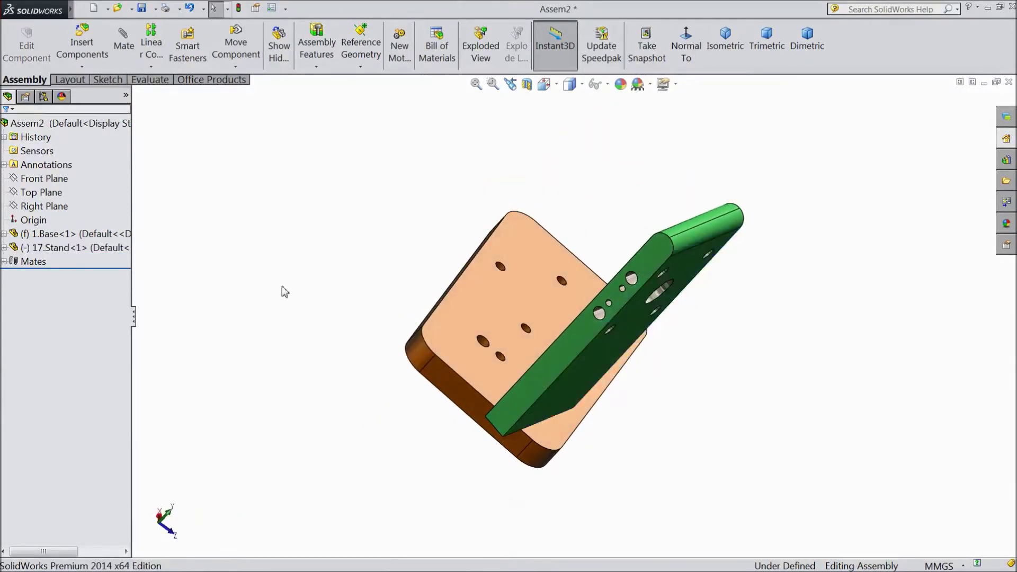
Step: Add a concentric mate between the base's farther large hole and the matching hole in the stand's bottom face, and finish mating
click(124, 47)
middle_drag(397, 318, 311, 288)
scroll(564, 342, down, 5)
scroll(564, 342, down, 2)
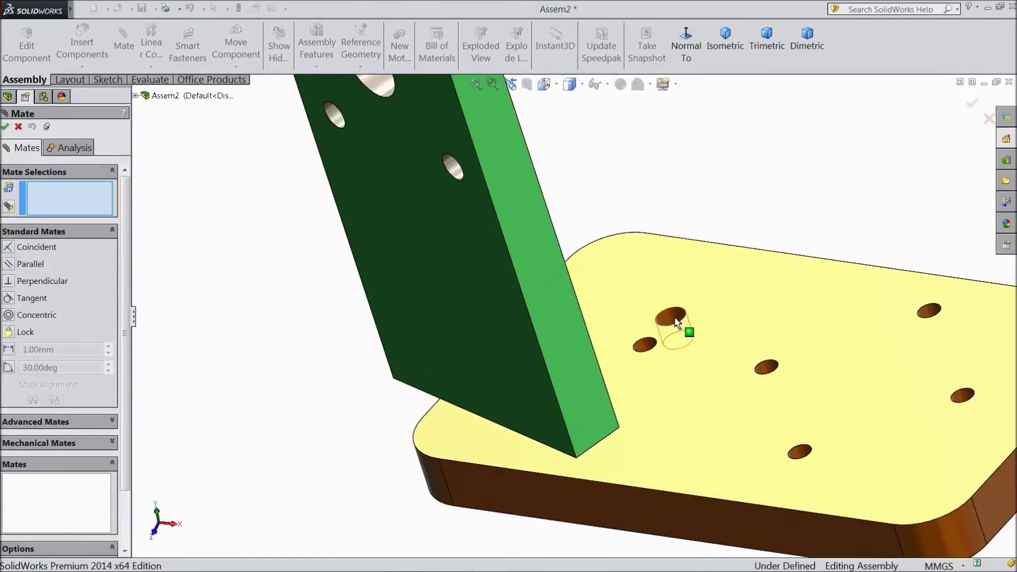
click(676, 321)
scroll(670, 337, up, 2)
middle_drag(341, 386, 461, 360)
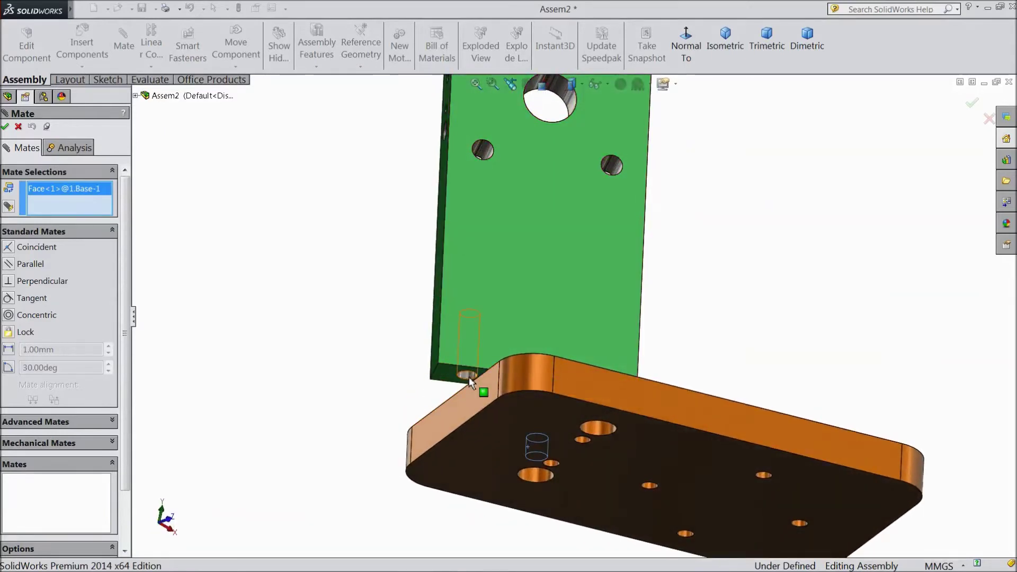
click(469, 377)
click(443, 398)
middle_drag(443, 398, 376, 356)
key(f)
scroll(546, 410, down, 4)
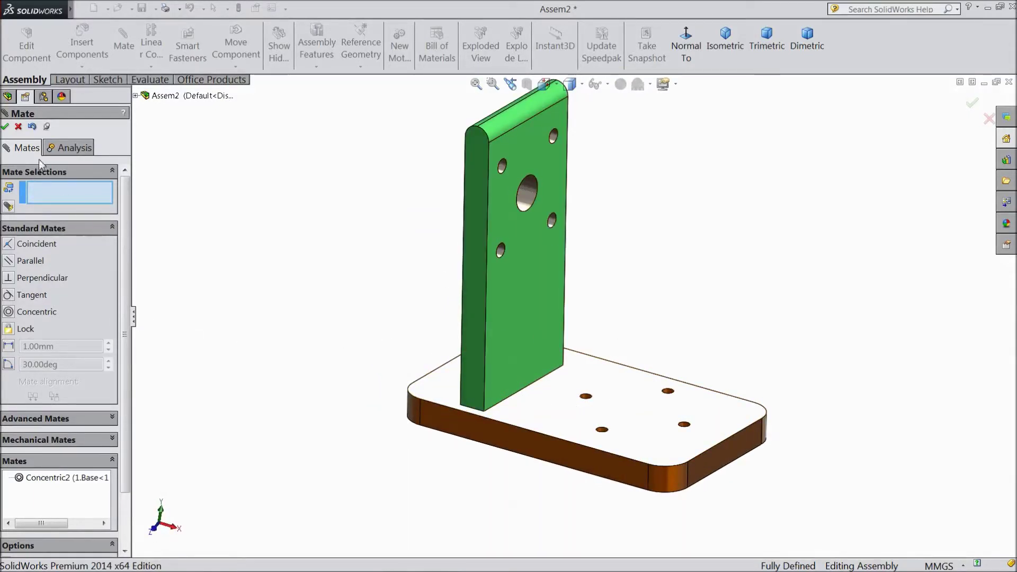
click(5, 127)
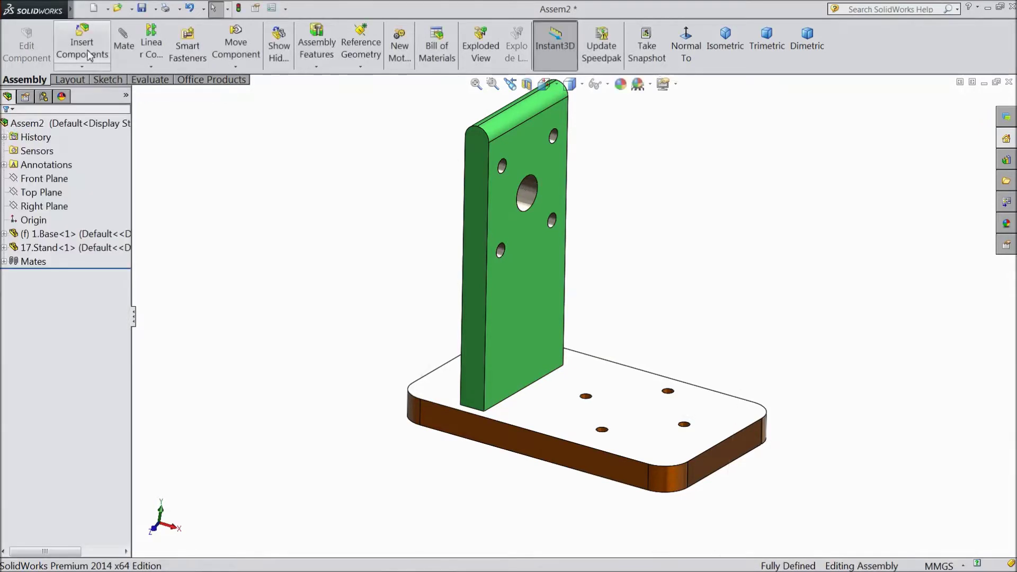
Step: Insert the 7.cylinder packing part and move it clear above the base's four-hole pattern
click(82, 48)
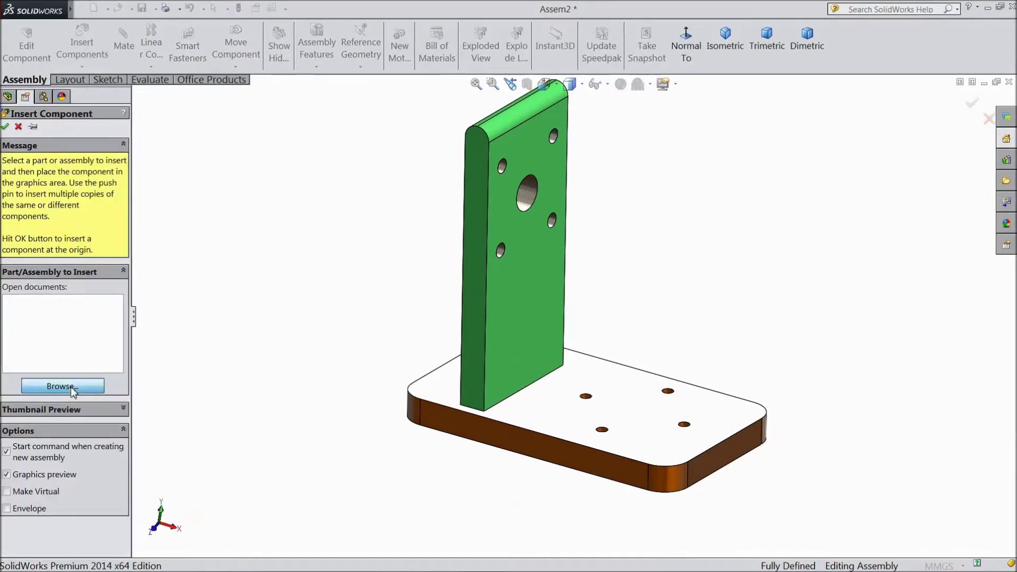
click(62, 386)
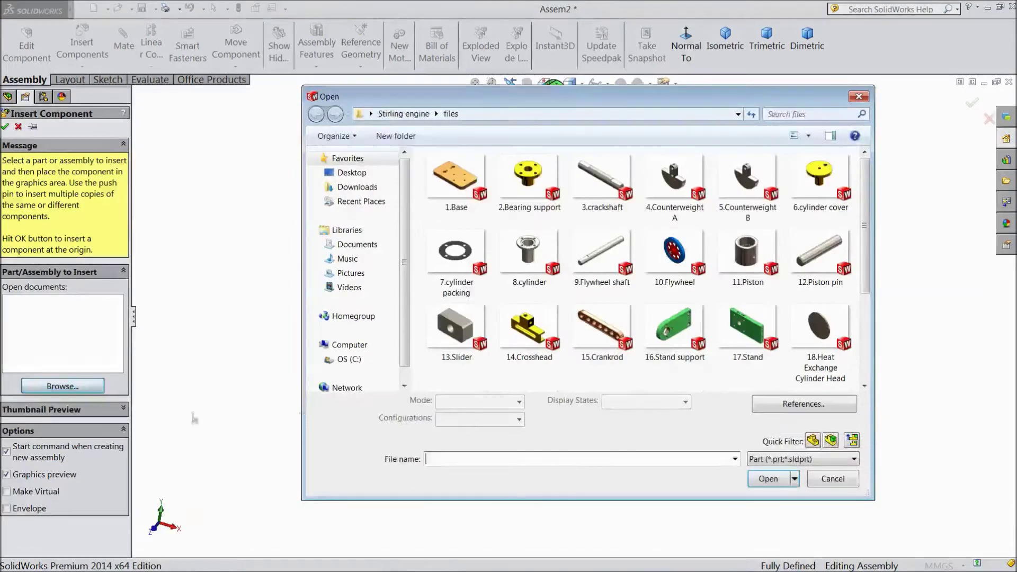
click(459, 289)
click(767, 480)
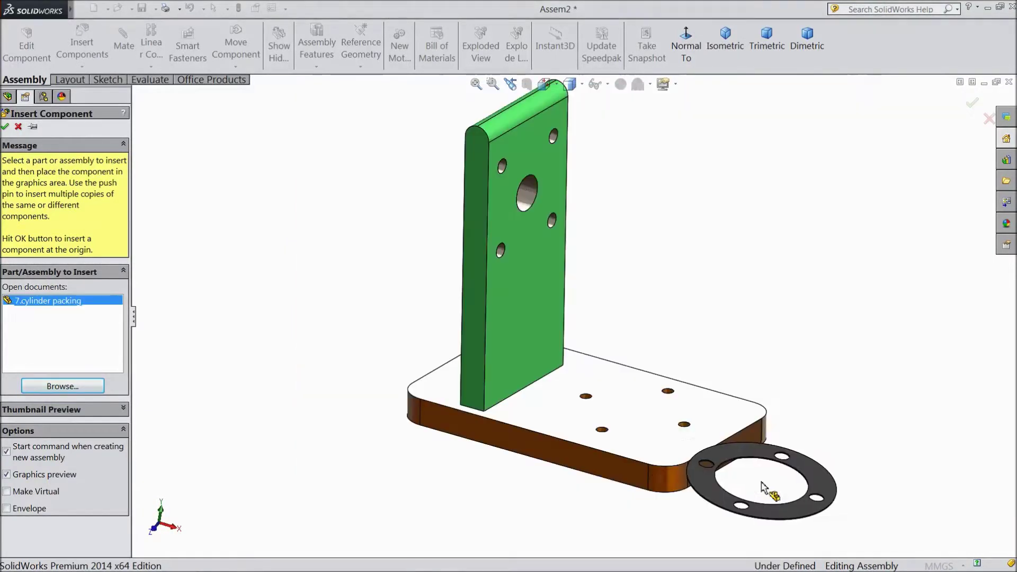
click(679, 361)
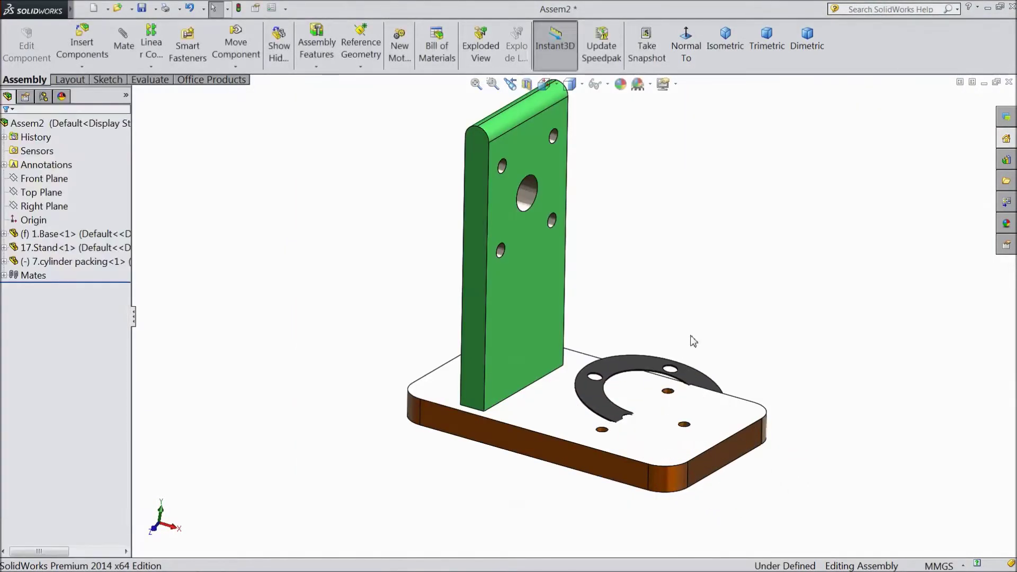
middle_drag(709, 292, 691, 360)
scroll(693, 396, down, 4)
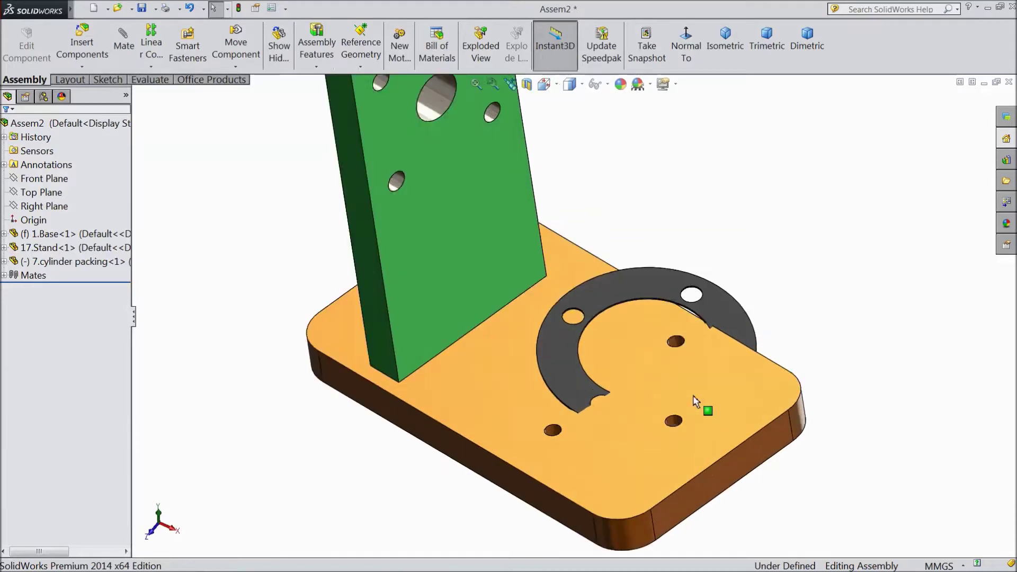
drag(570, 356, 535, 279)
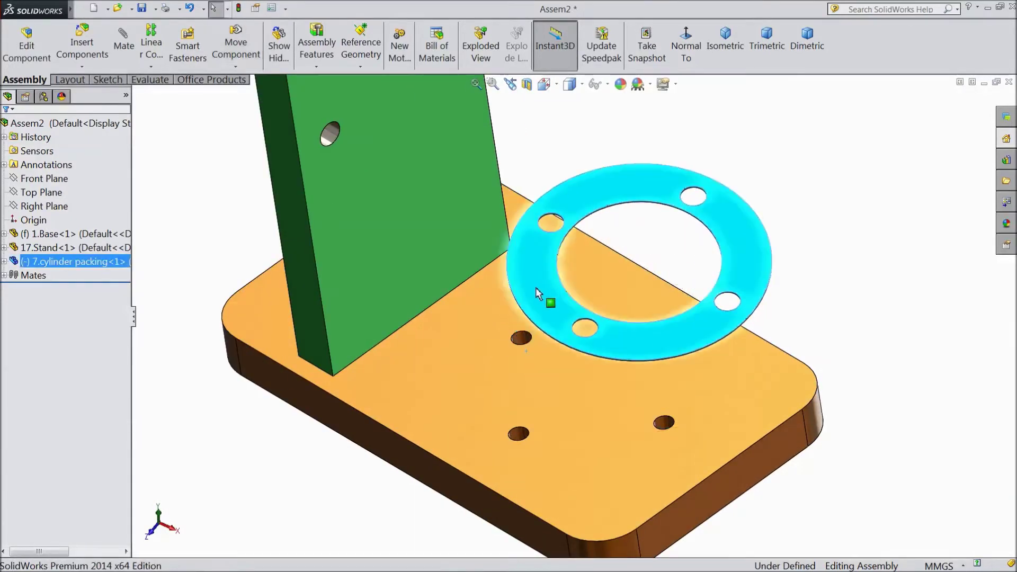
click(183, 143)
Step: Add a concentric mate between the pattern hole nearest the base's front long edge and a hole in the cylinder packing
click(124, 46)
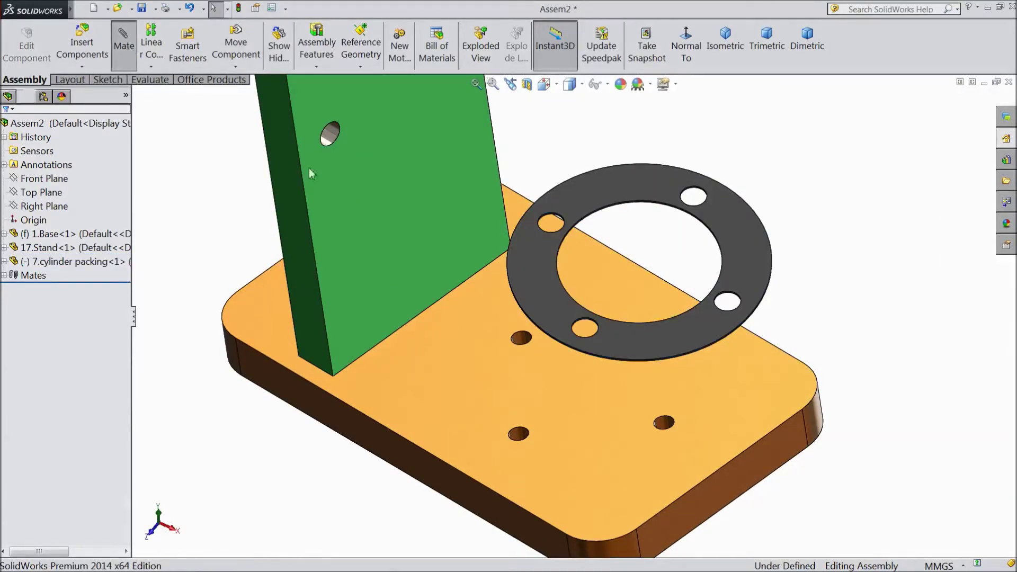
scroll(620, 419, down, 5)
click(440, 439)
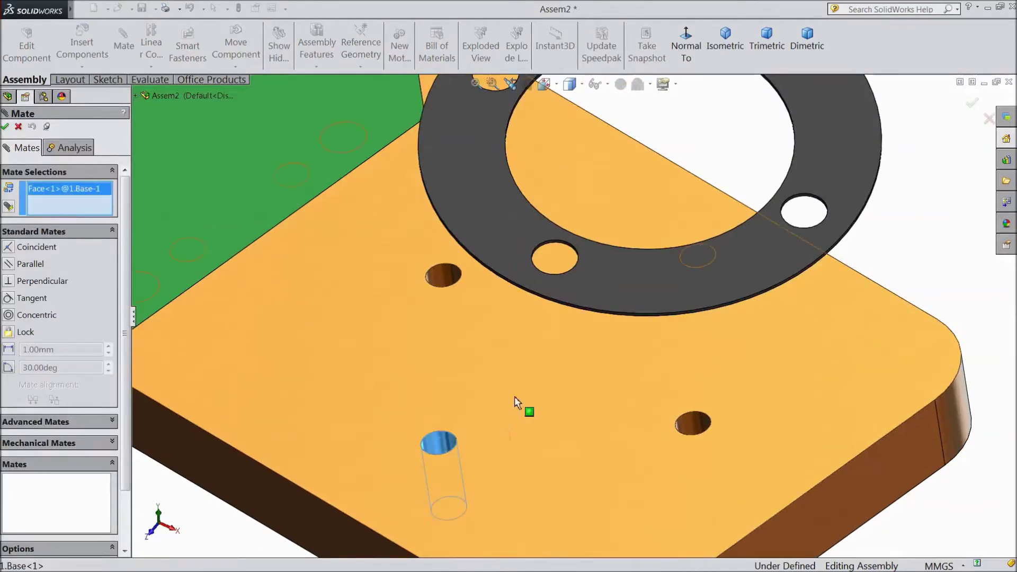
scroll(569, 289, down, 5)
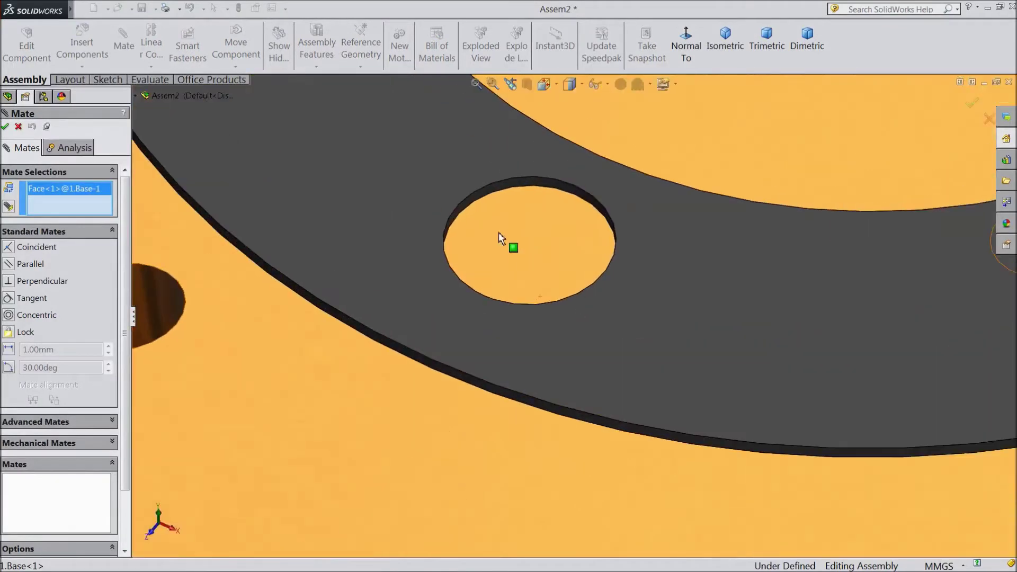
click(491, 188)
scroll(496, 323, up, 5)
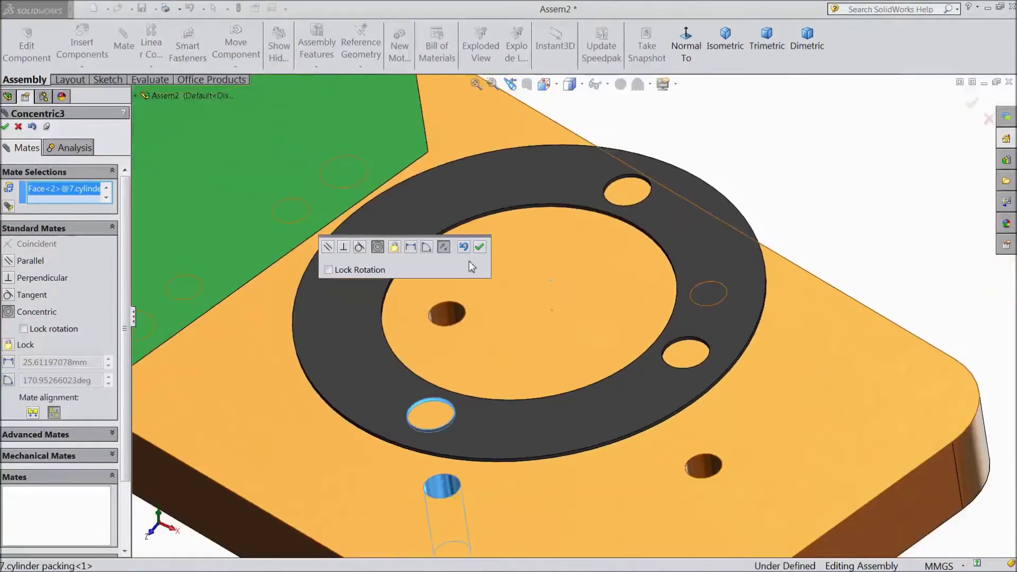
click(480, 247)
Step: Add a concentric mate between the base hole nearest the end away from the stand and the adjacent packing hole
scroll(698, 474, down, 5)
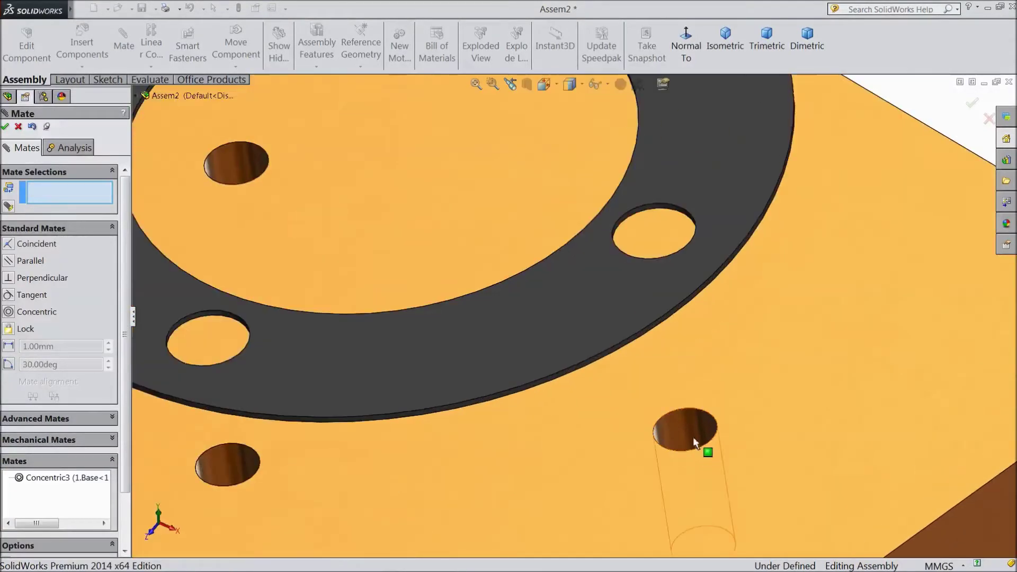
click(690, 433)
scroll(651, 233, down, 3)
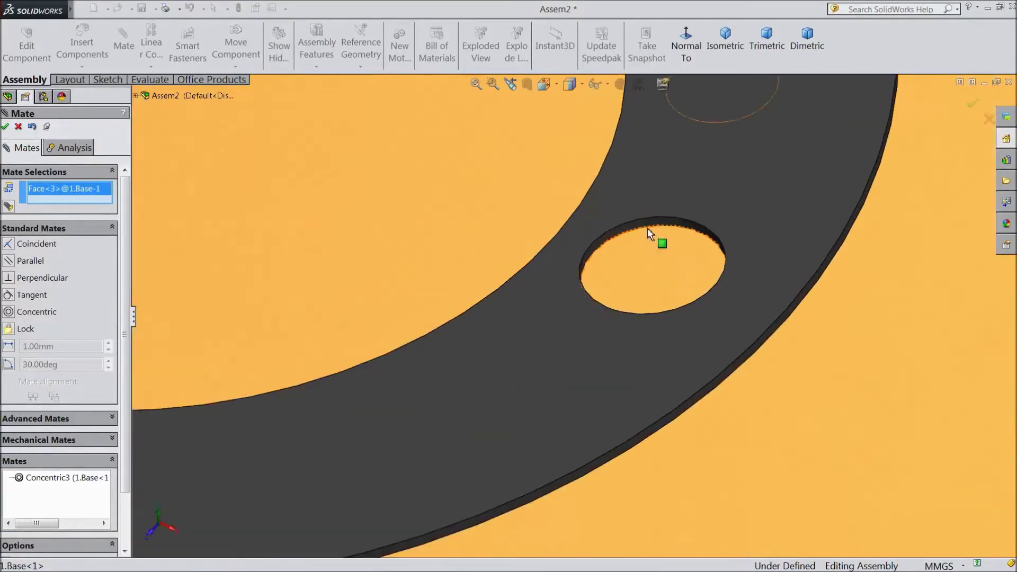
click(638, 223)
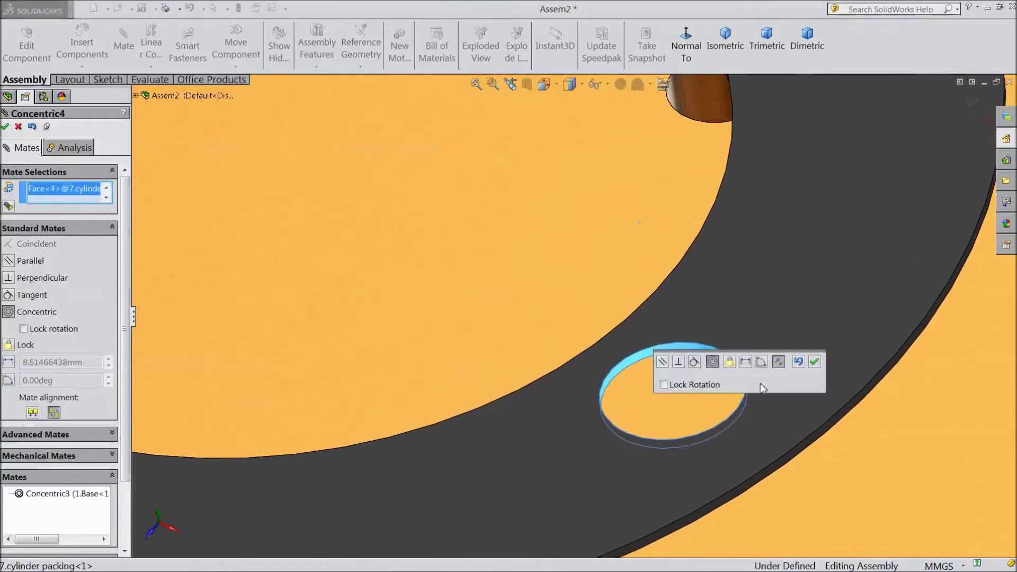
click(814, 363)
Step: Add a coincident mate between the cylinder packing's underside and the base's top face, and finish mating
scroll(811, 392, up, 8)
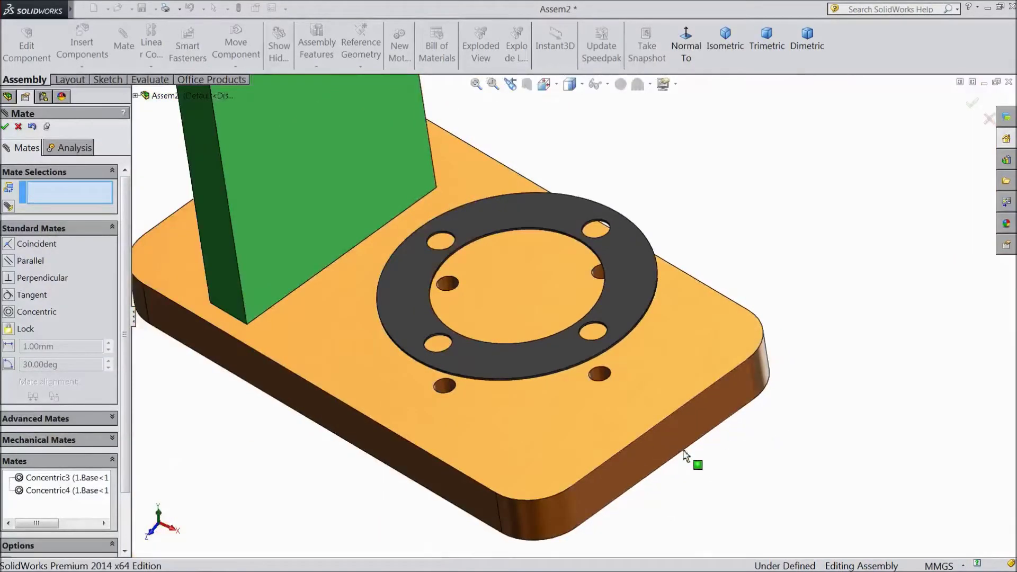
middle_drag(686, 456, 685, 396)
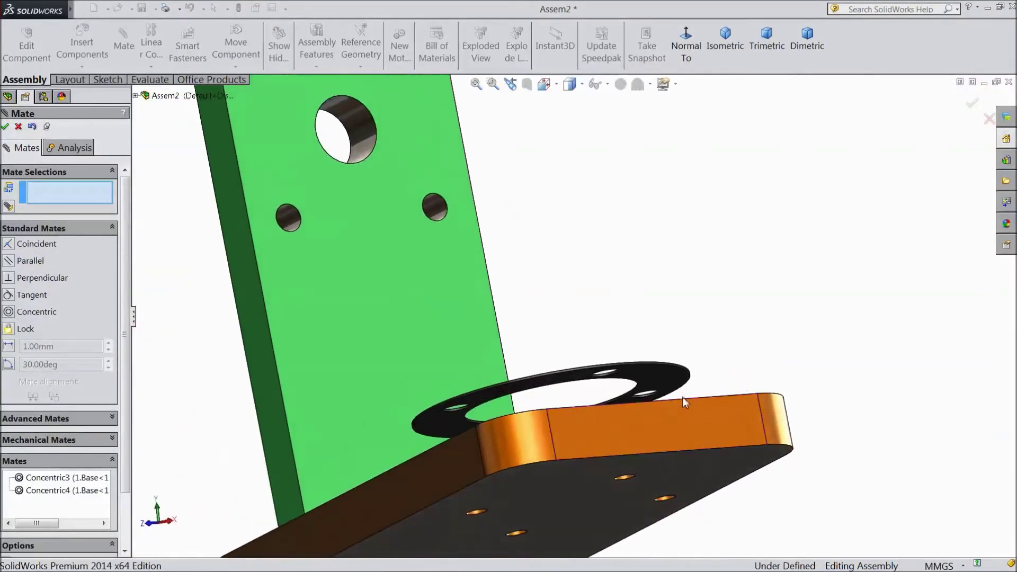
click(656, 380)
middle_drag(659, 243, 644, 375)
click(642, 373)
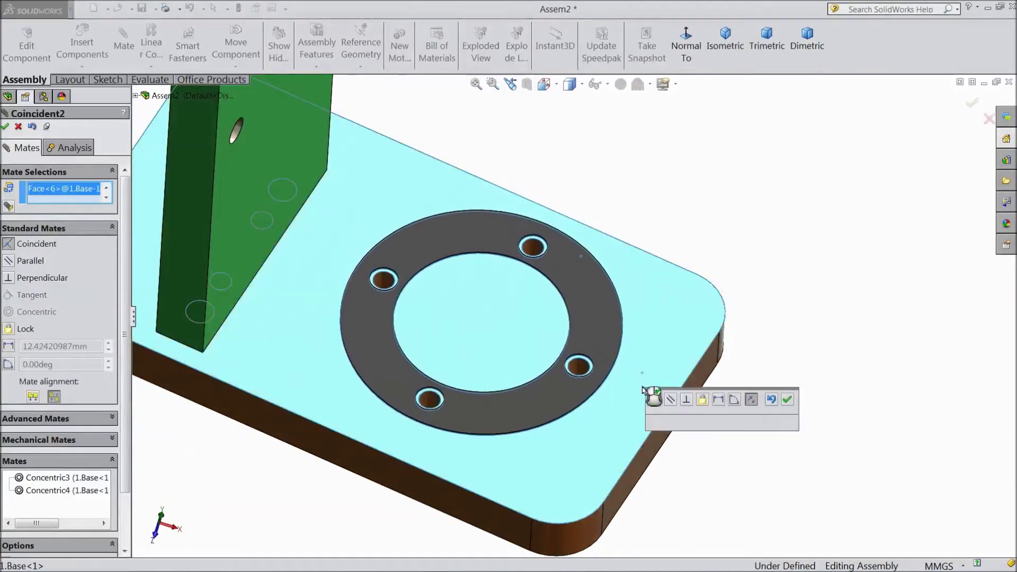
click(785, 408)
middle_drag(786, 411, 763, 416)
scroll(564, 310, up, 3)
scroll(522, 227, down, 2)
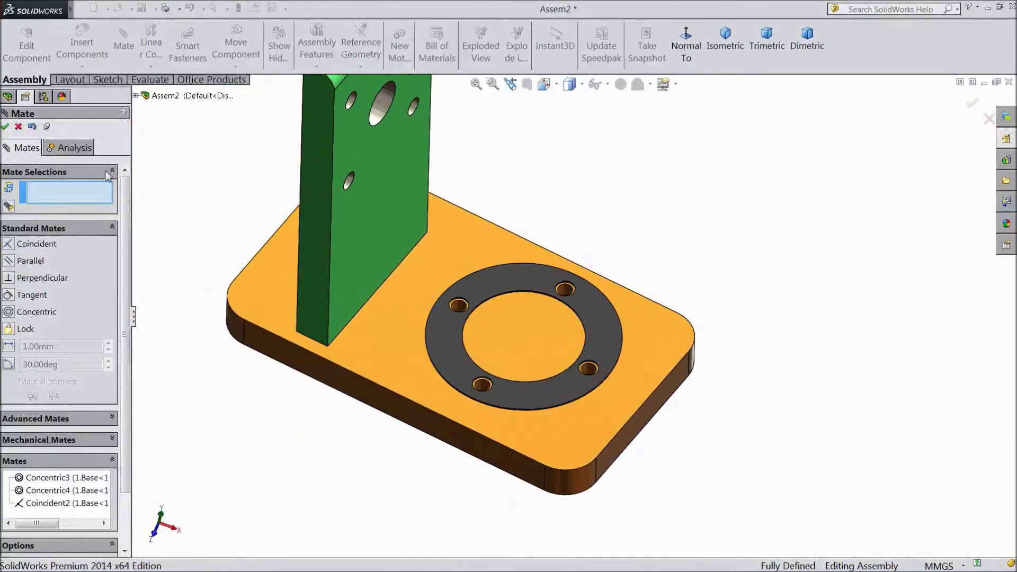
click(4, 127)
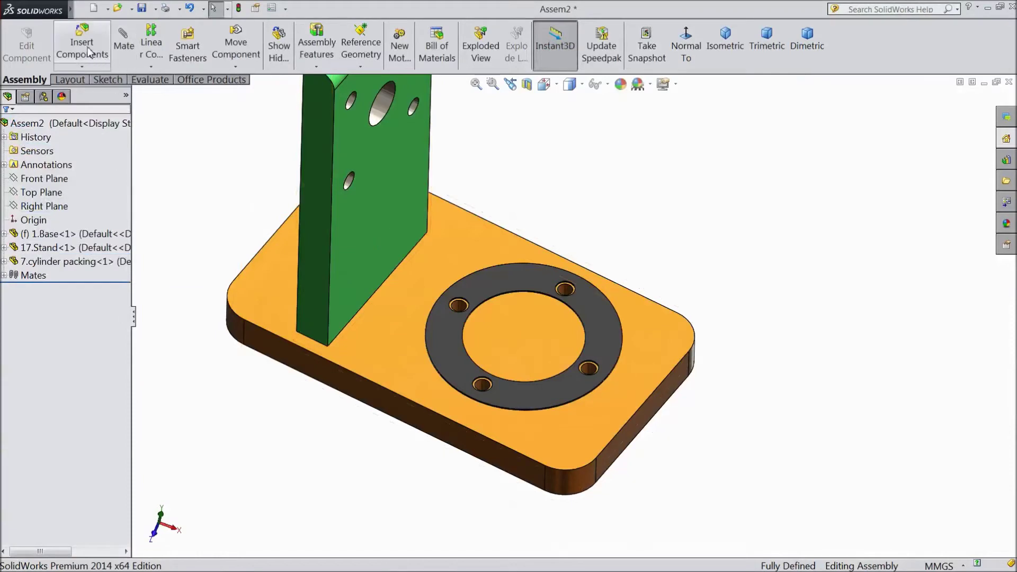
Step: Insert the 8.cylinder part and place it over the end of the base away from the stand
click(88, 51)
click(59, 388)
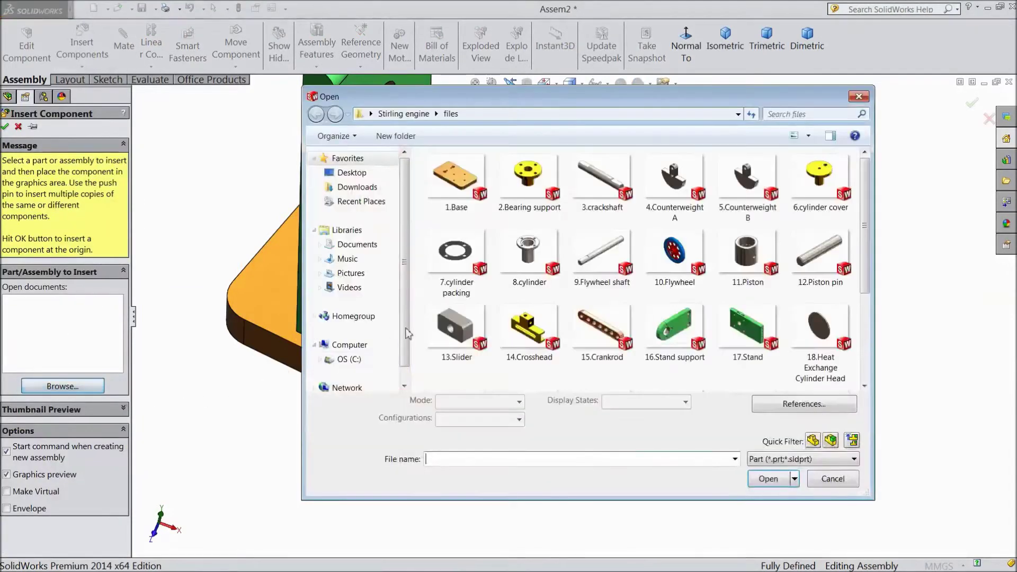
click(530, 266)
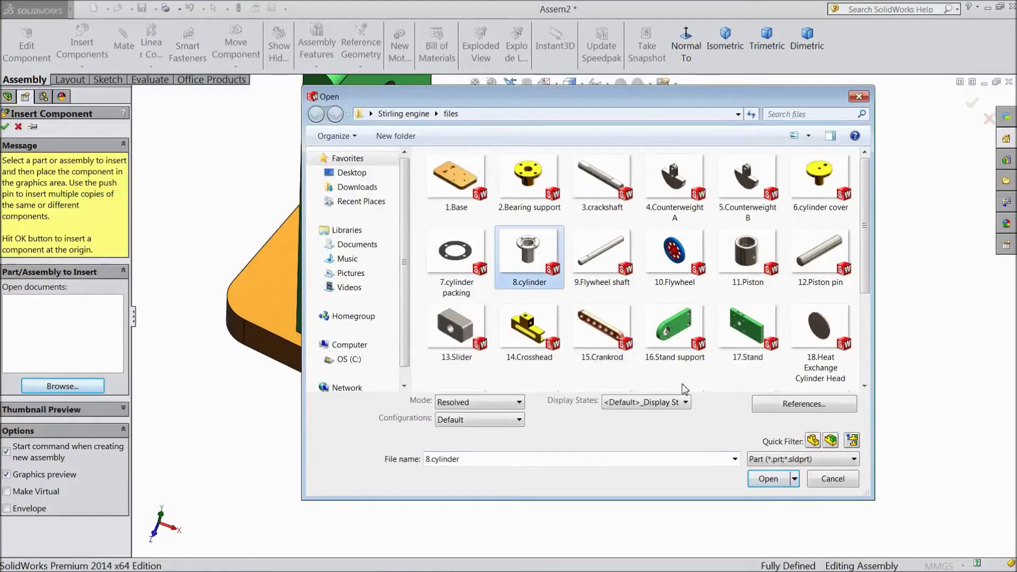
click(768, 479)
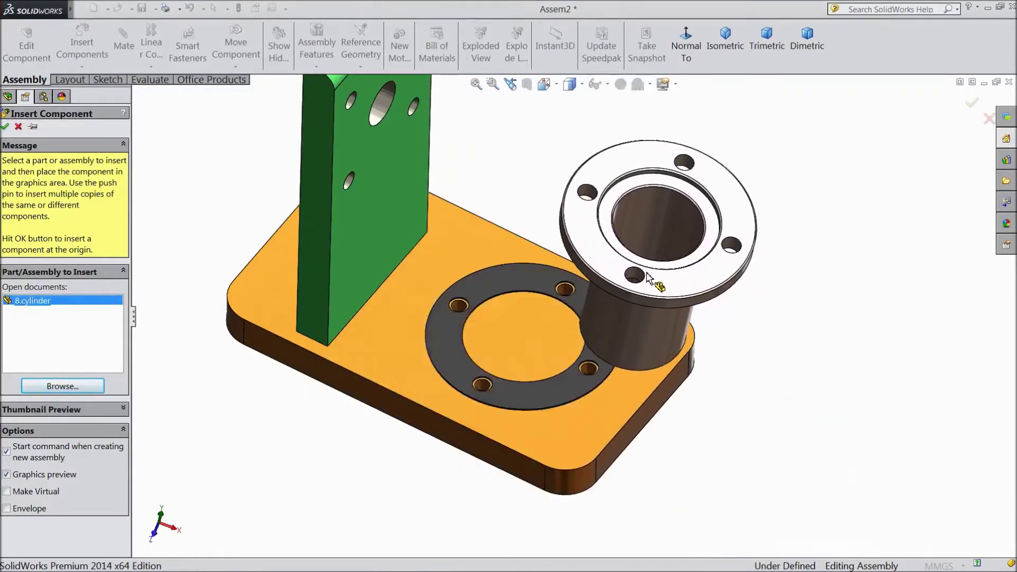
click(643, 277)
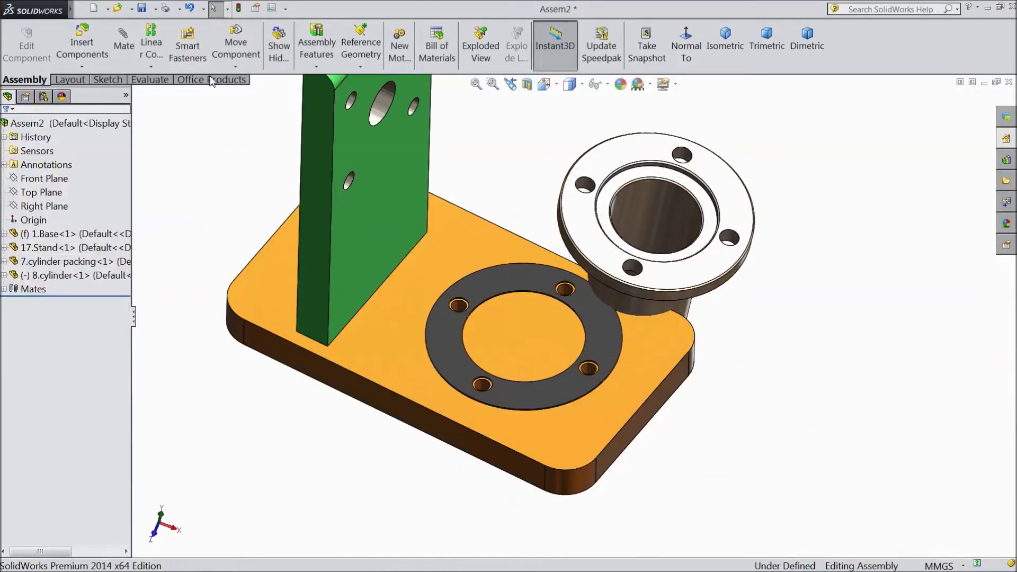
Step: Rotate the cylinder freely so that its flange faces down and its tube points up
click(236, 67)
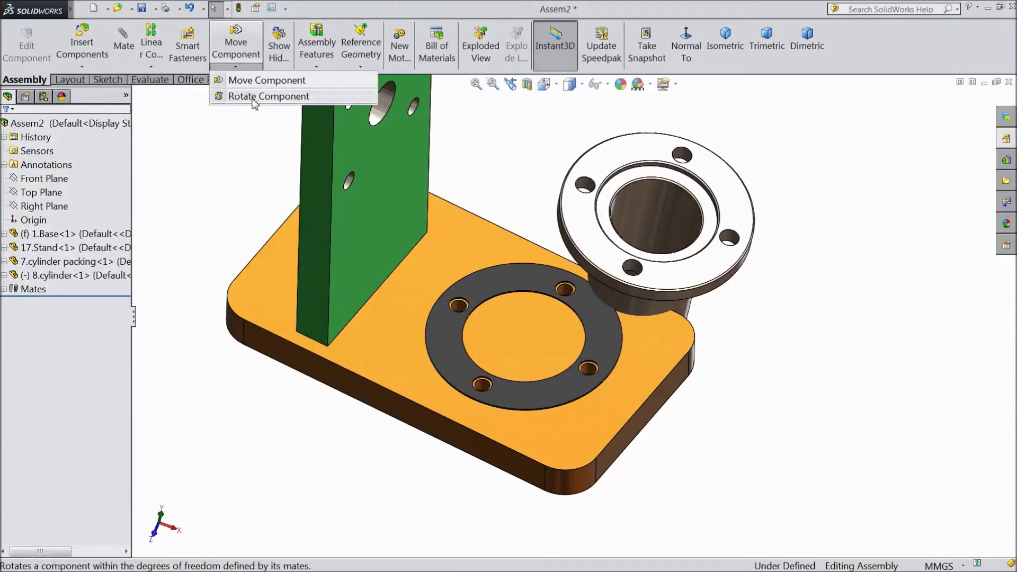
click(254, 101)
drag(595, 238, 703, 53)
drag(665, 259, 670, 254)
Step: Move the cylinder up clear of the base and packing, and finish moving the component
click(235, 68)
click(260, 77)
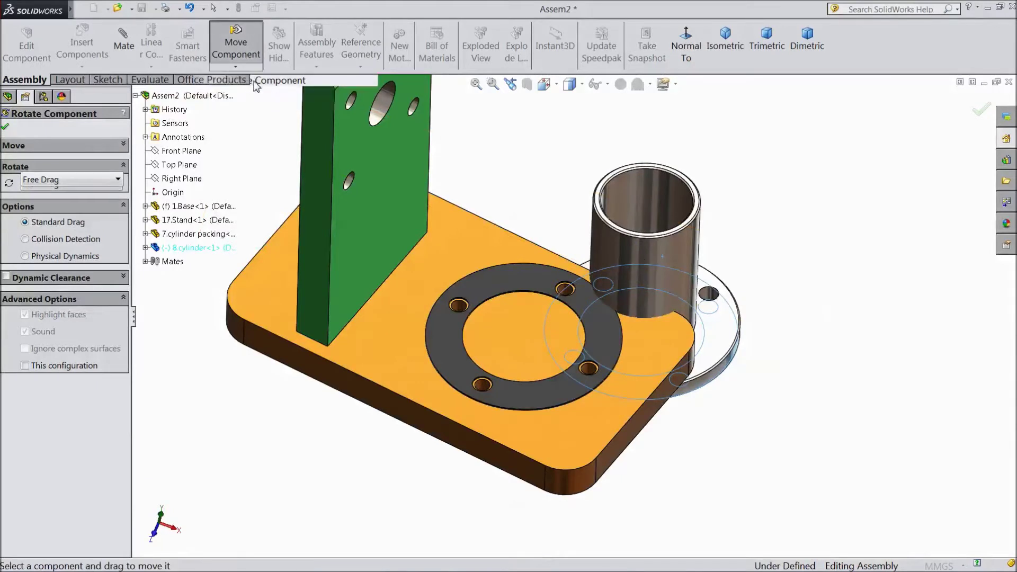
scroll(636, 286, up, 2)
scroll(637, 286, up, 2)
scroll(554, 208, down, 3)
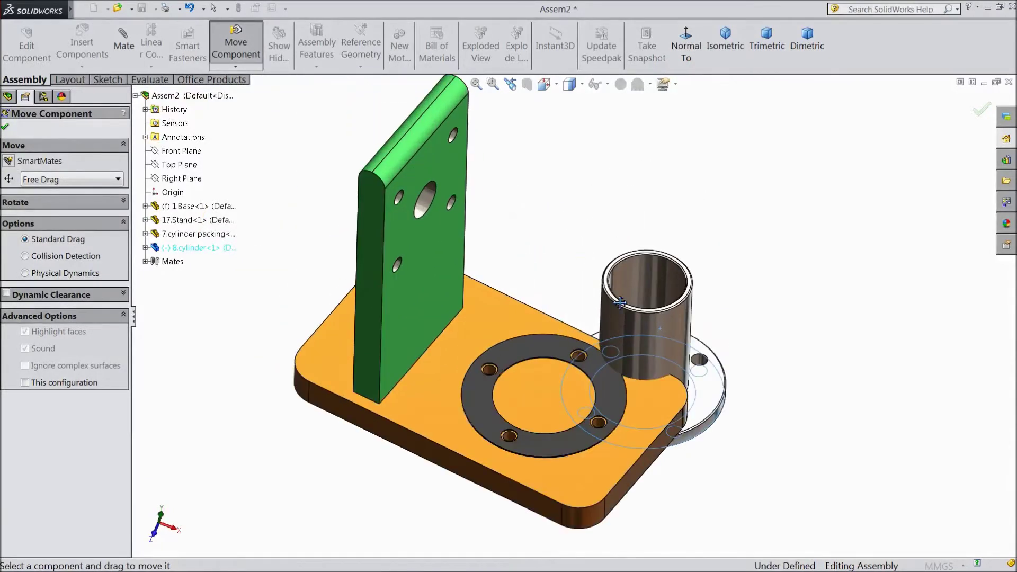
drag(636, 335, 625, 229)
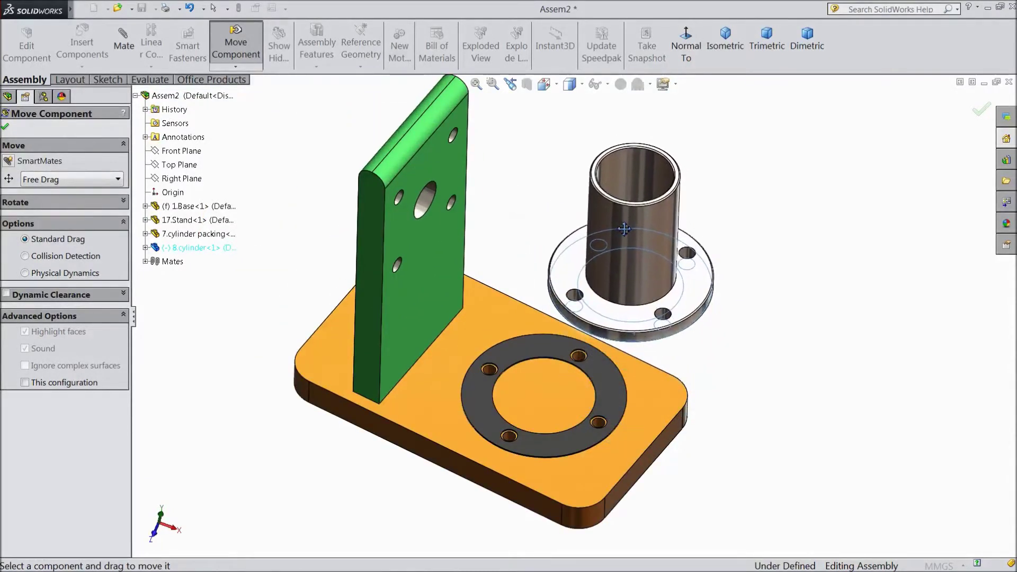
click(9, 128)
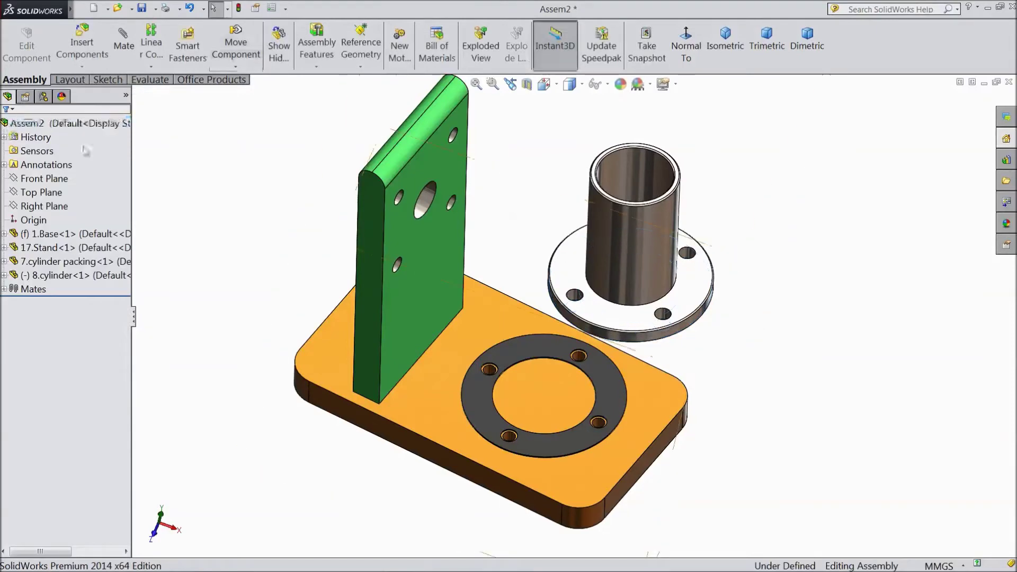
Step: Add a concentric mate between the pattern hole nearest the base's front long edge and a hole in the cylinder flange
click(127, 52)
scroll(545, 439, down, 3)
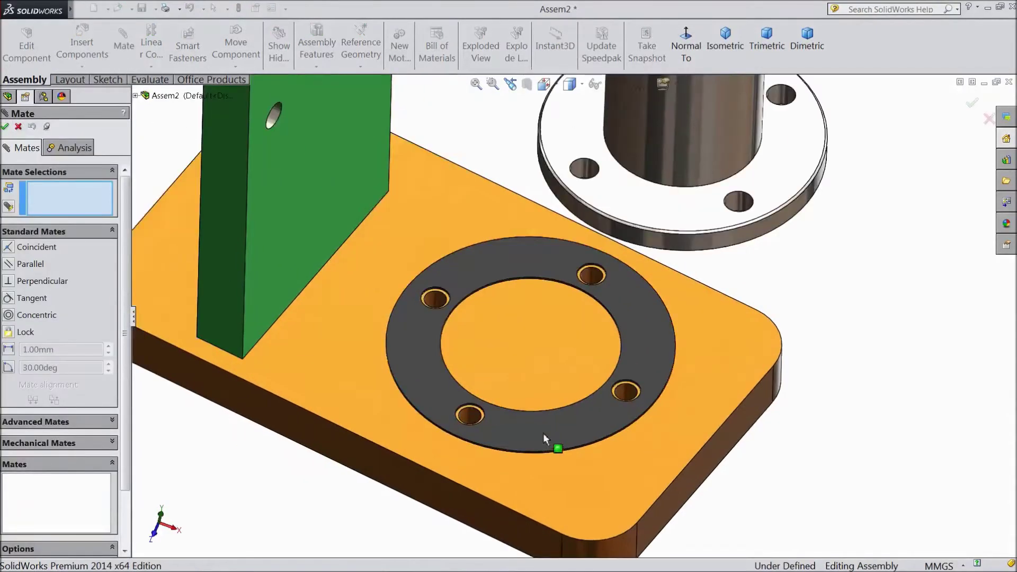
click(470, 420)
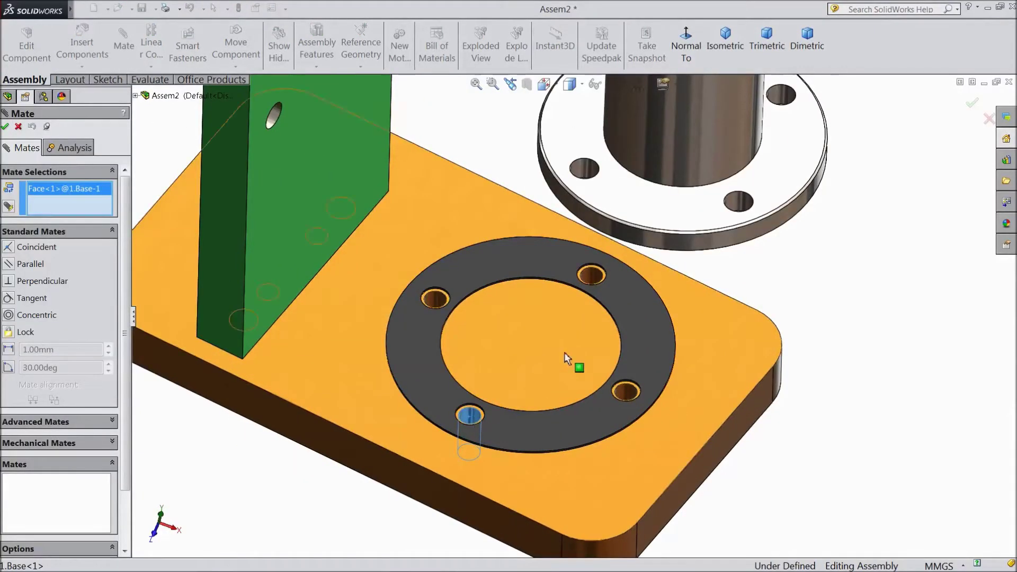
click(585, 171)
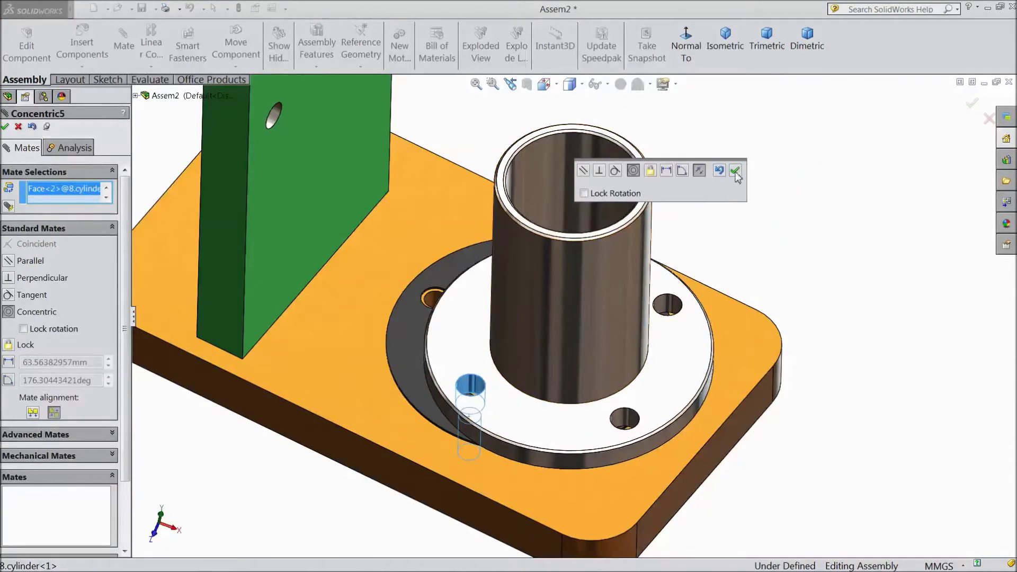
click(736, 170)
Step: Lift the cylinder off the packing and mate its adjacent flange hole concentric with the base hole nearest the end away from the stand
drag(614, 347, 609, 285)
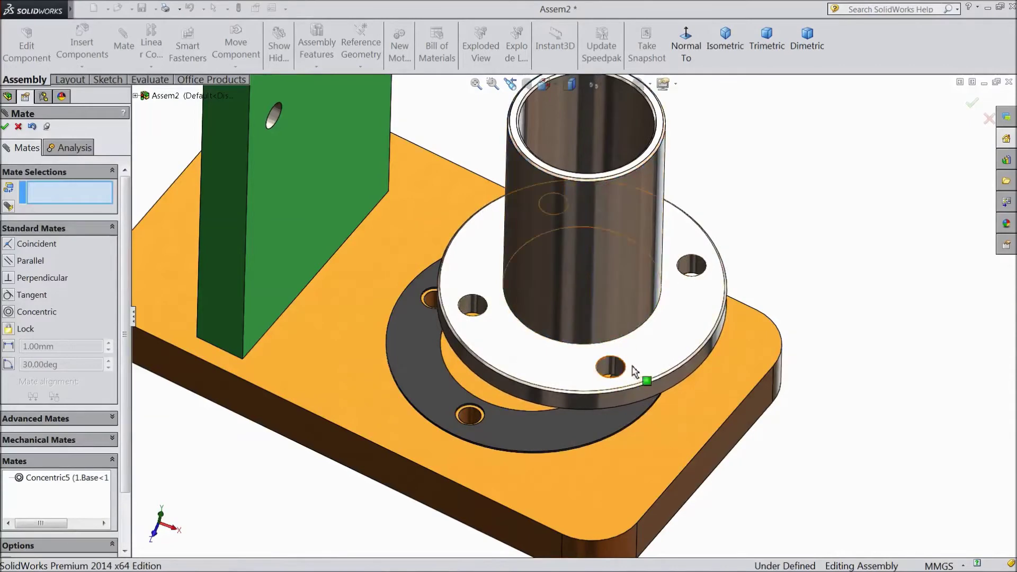
middle_drag(795, 340, 784, 302)
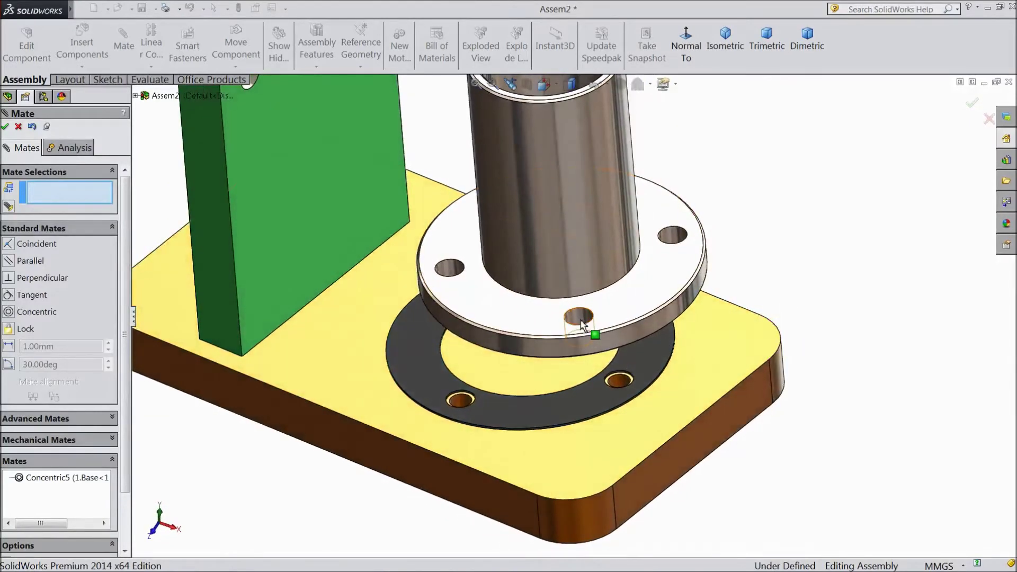
click(581, 317)
click(619, 382)
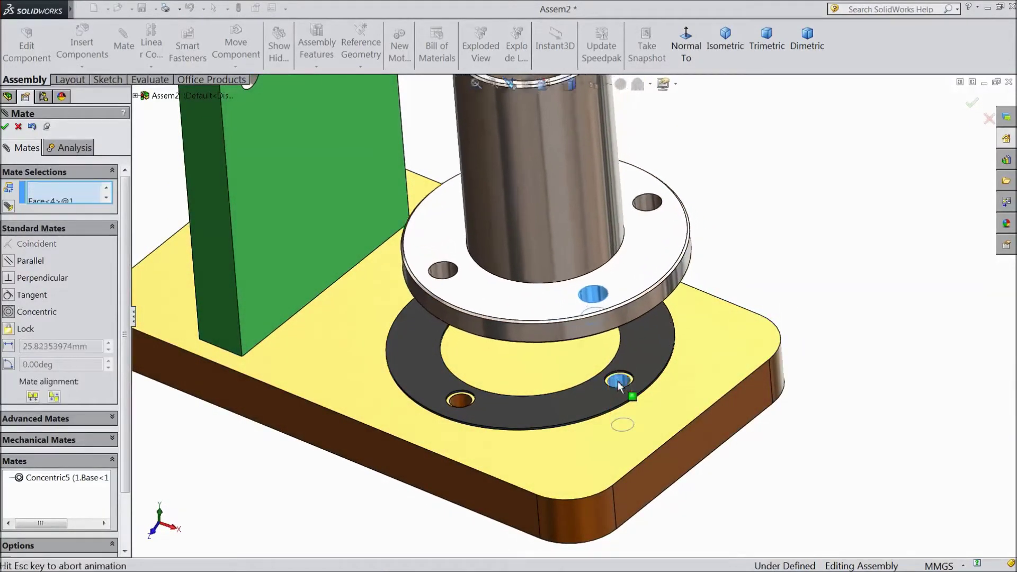
click(784, 399)
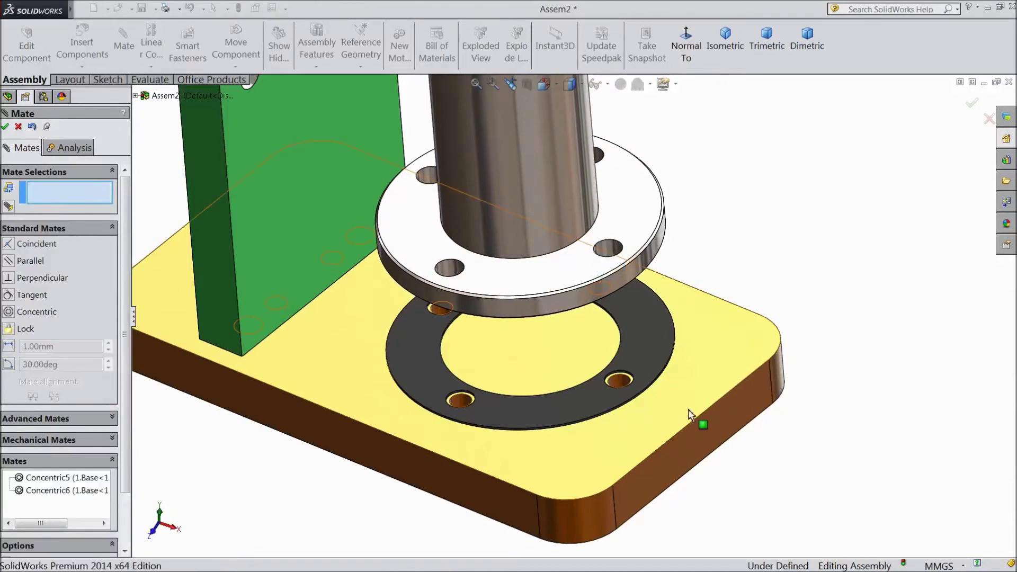
scroll(647, 418, up, 2)
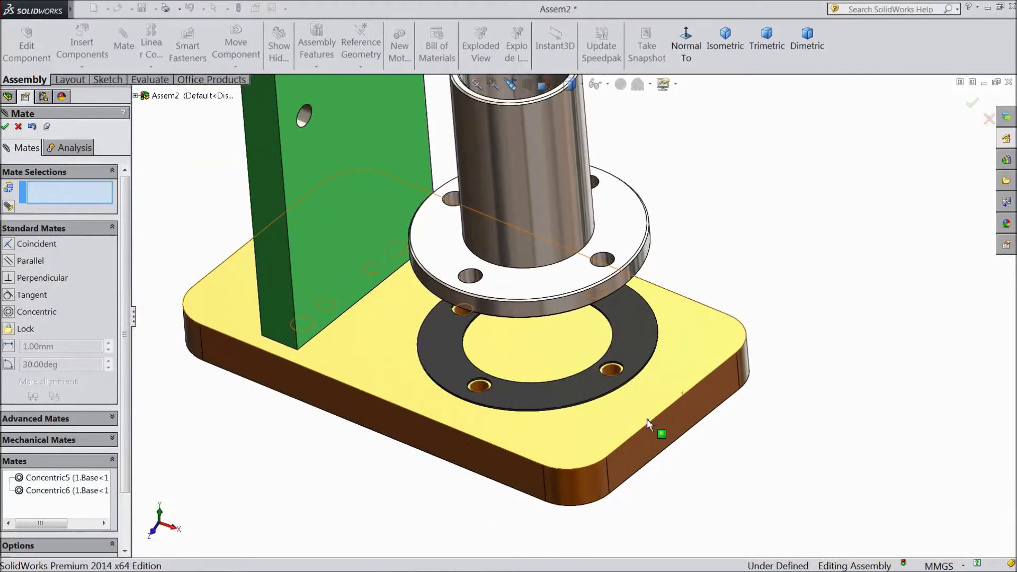
Step: Add a coincident mate between the packing's upper face and the underside of the cylinder flange, and finish mating
click(581, 392)
middle_drag(726, 472, 690, 345)
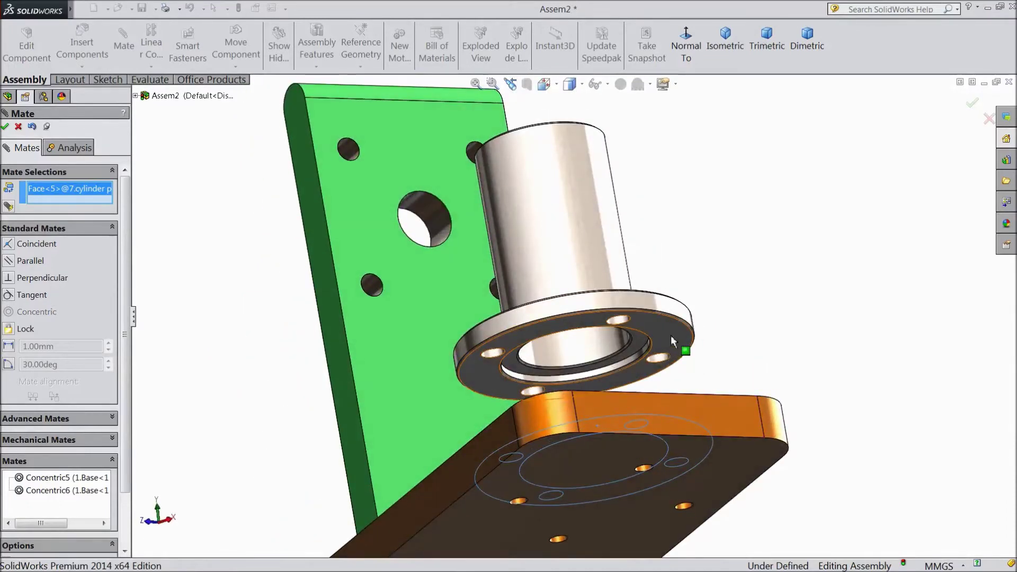
click(669, 335)
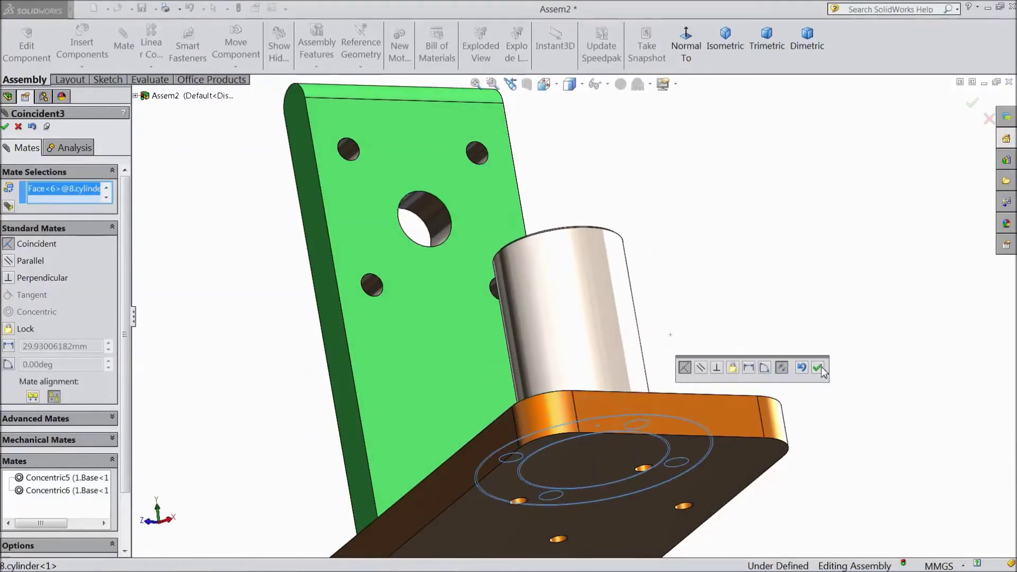
click(817, 368)
middle_drag(719, 262, 763, 378)
click(5, 128)
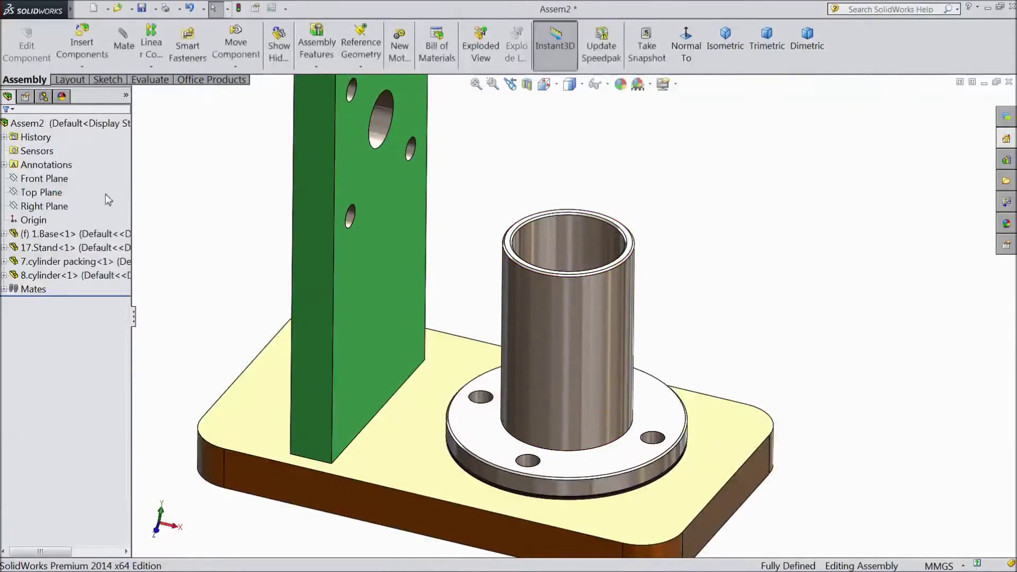
Step: Make the cylinder transparent to inspect the packing and base beneath it, and restore its opaque display
scroll(498, 345, up, 5)
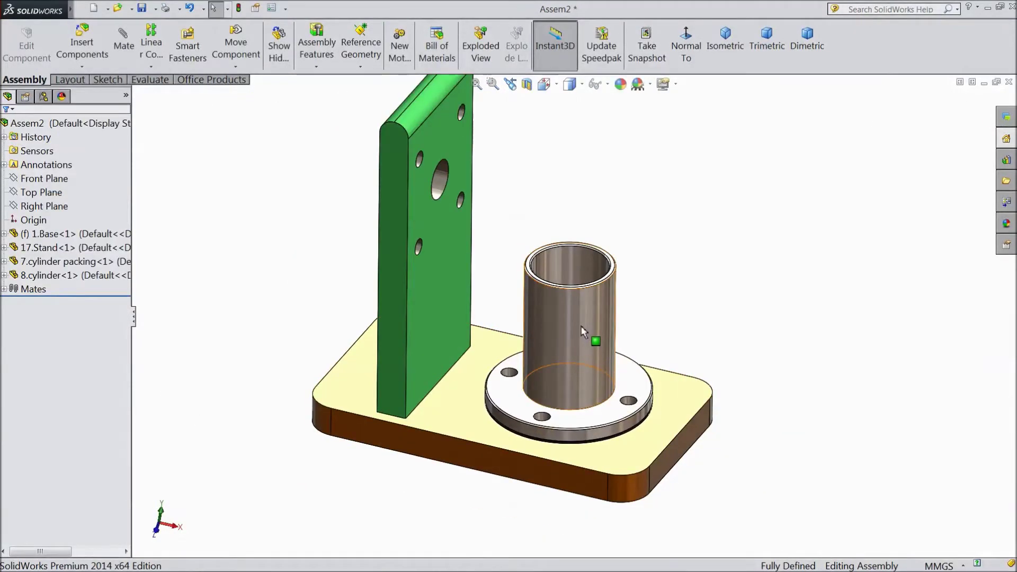
click(581, 326)
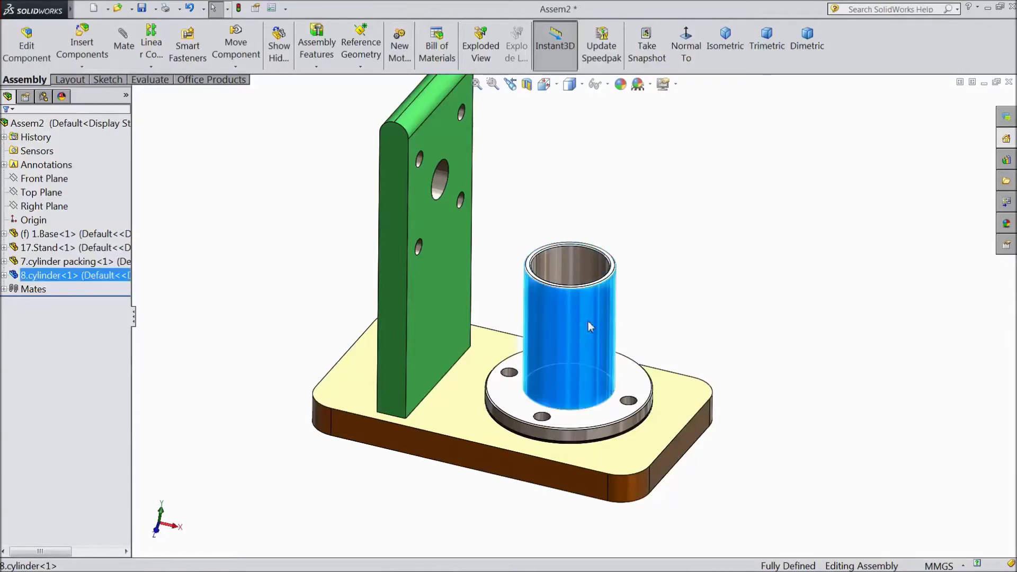
click(650, 270)
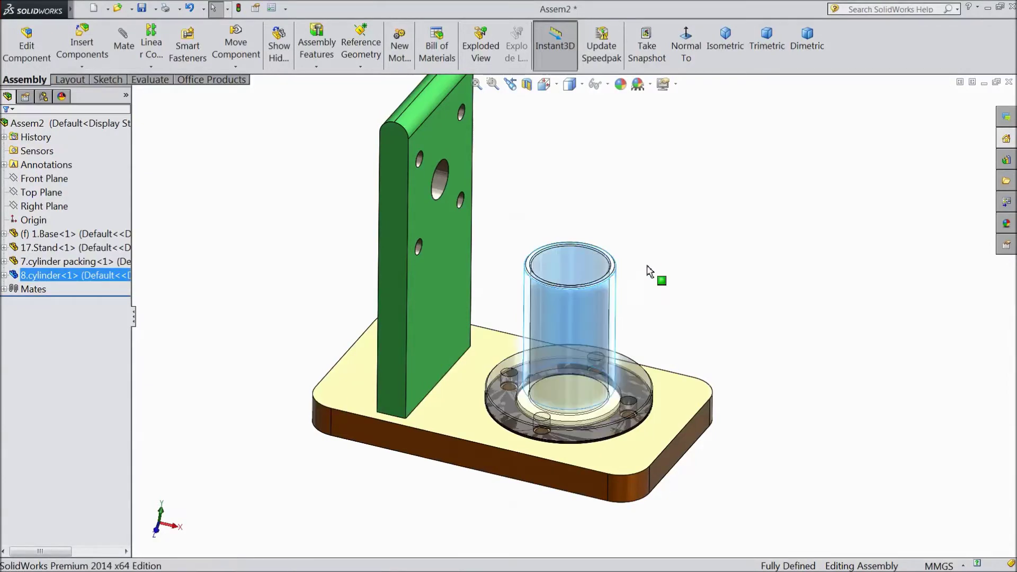
middle_drag(653, 302, 639, 235)
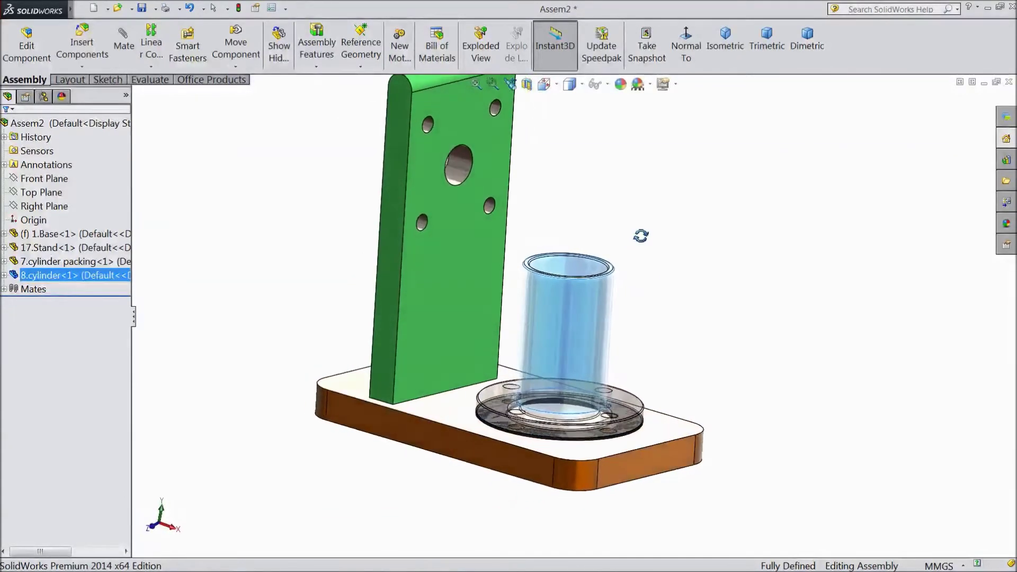
click(661, 254)
middle_drag(651, 276, 675, 318)
click(653, 287)
key(z)
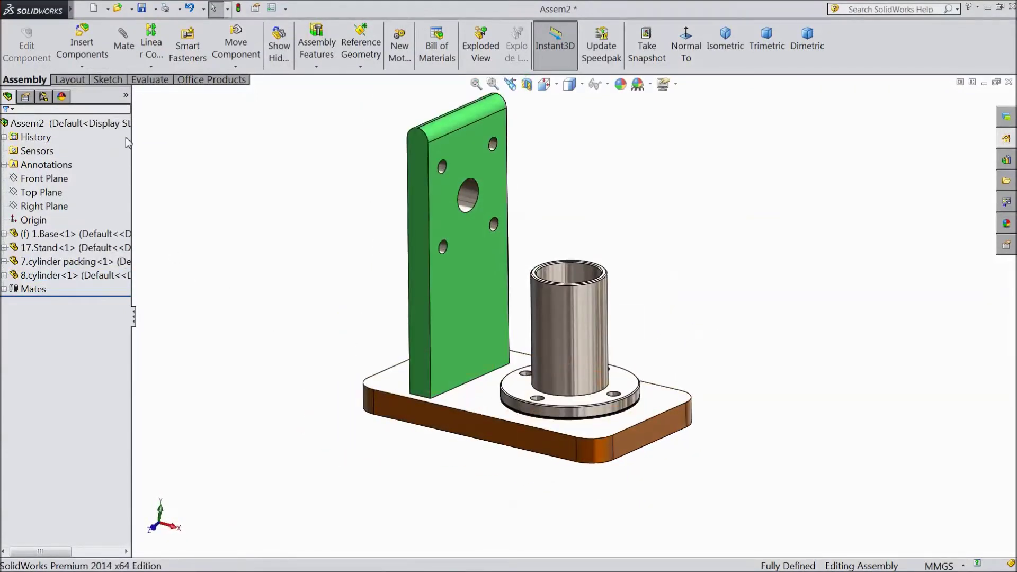
Step: Insert the part 16.Stand support into the assembly and place it just above the cylinder
click(82, 46)
click(62, 386)
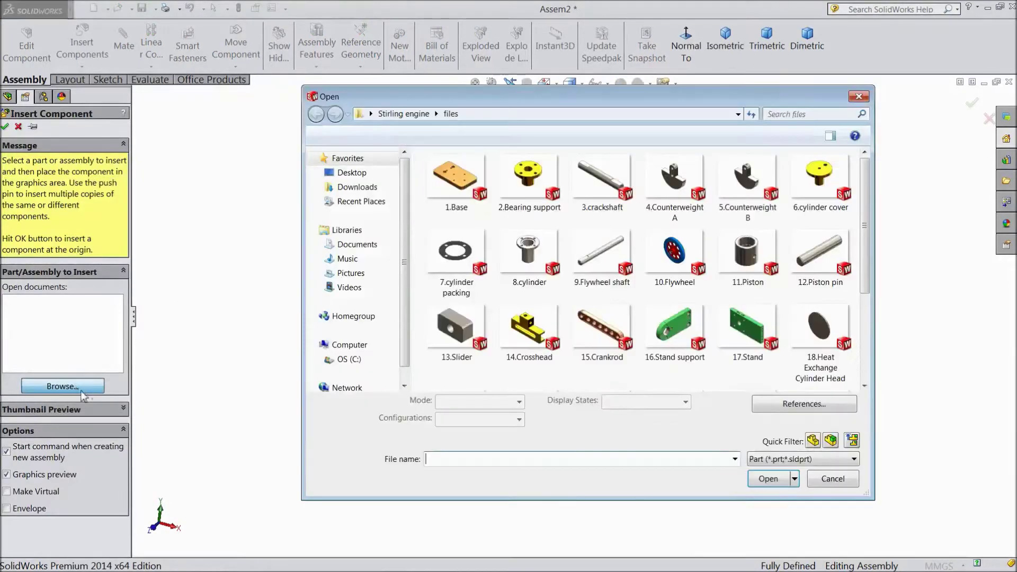
click(681, 340)
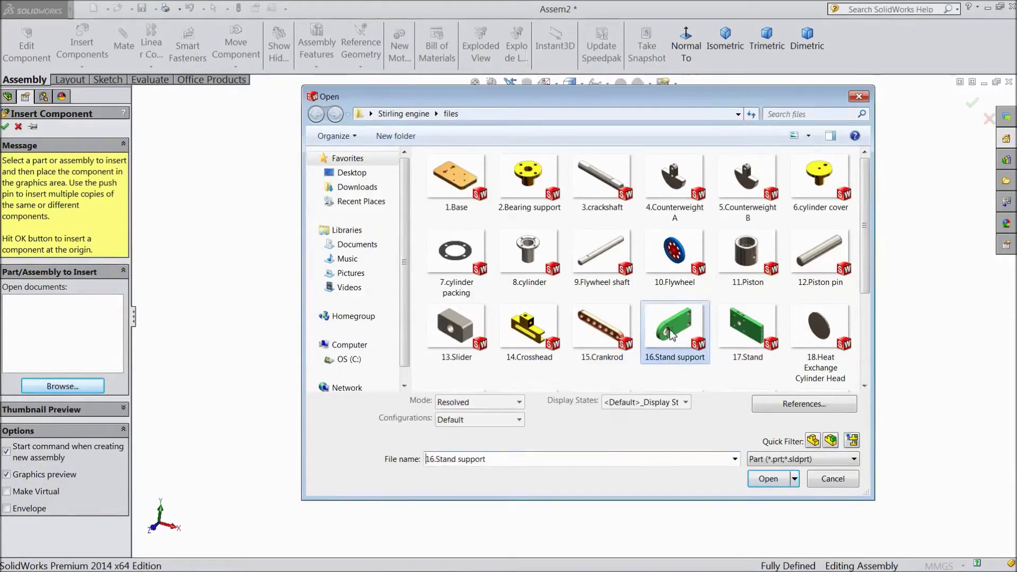
click(764, 484)
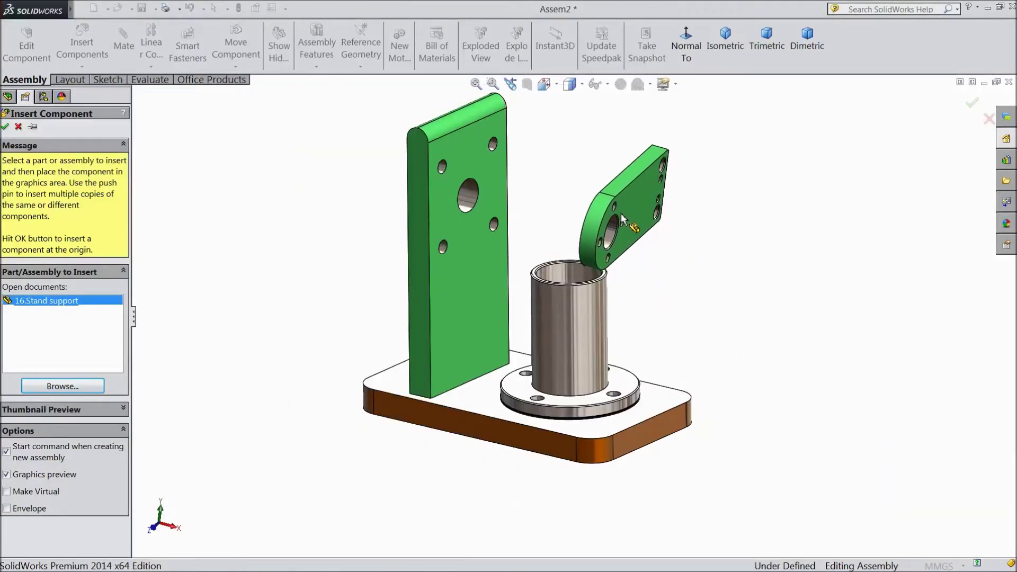
click(620, 244)
Step: Rotate the stand support freely so that its rounded end points away from the stand
middle_drag(633, 309, 645, 493)
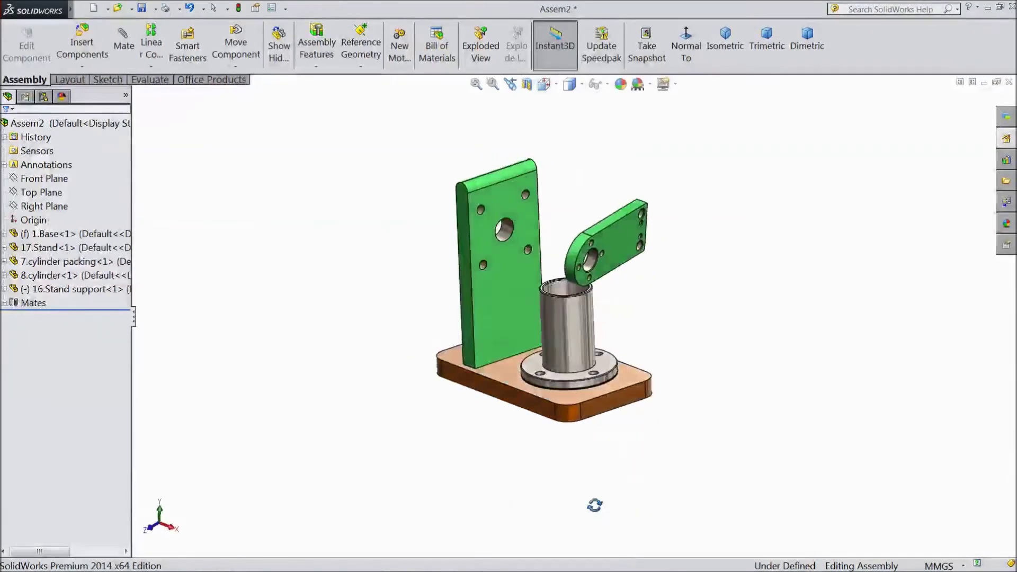
scroll(627, 316, down, 5)
click(236, 67)
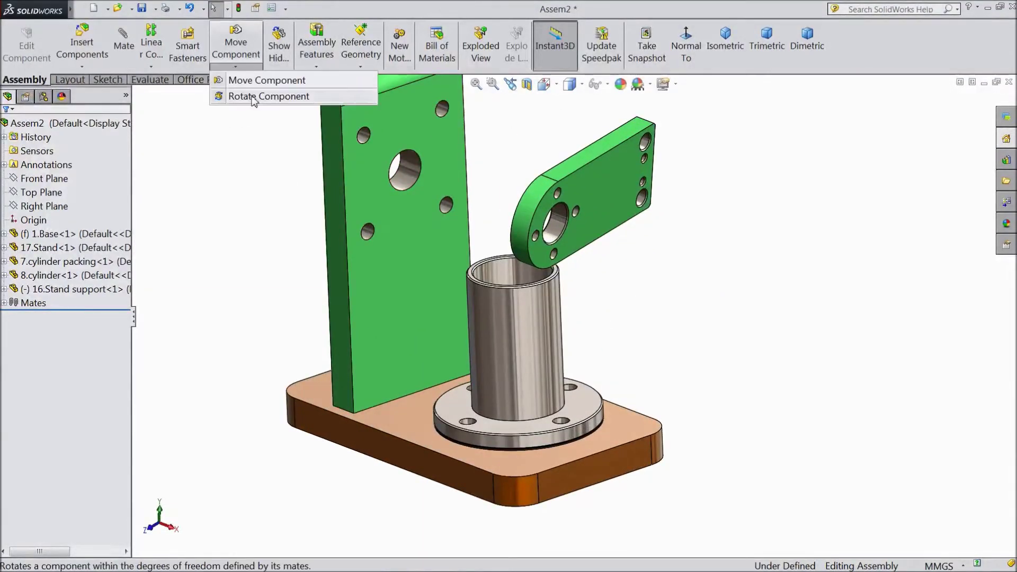
click(256, 95)
drag(546, 259, 634, 282)
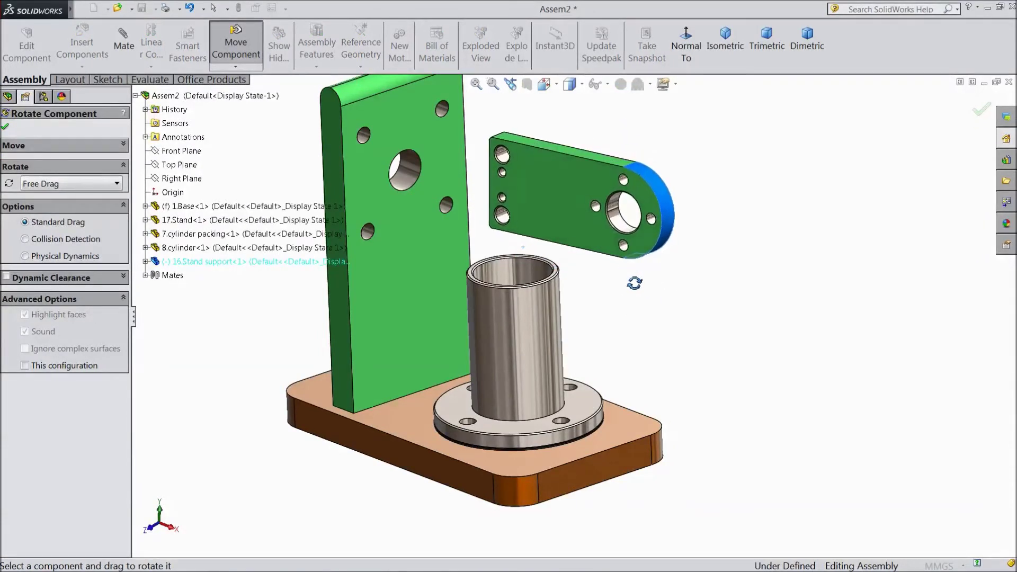
click(7, 128)
Step: Add a concentric mate between the upper large hole in the stand's side edge and the stand support's upper large corner hole
middle_drag(401, 256, 530, 348)
click(524, 239)
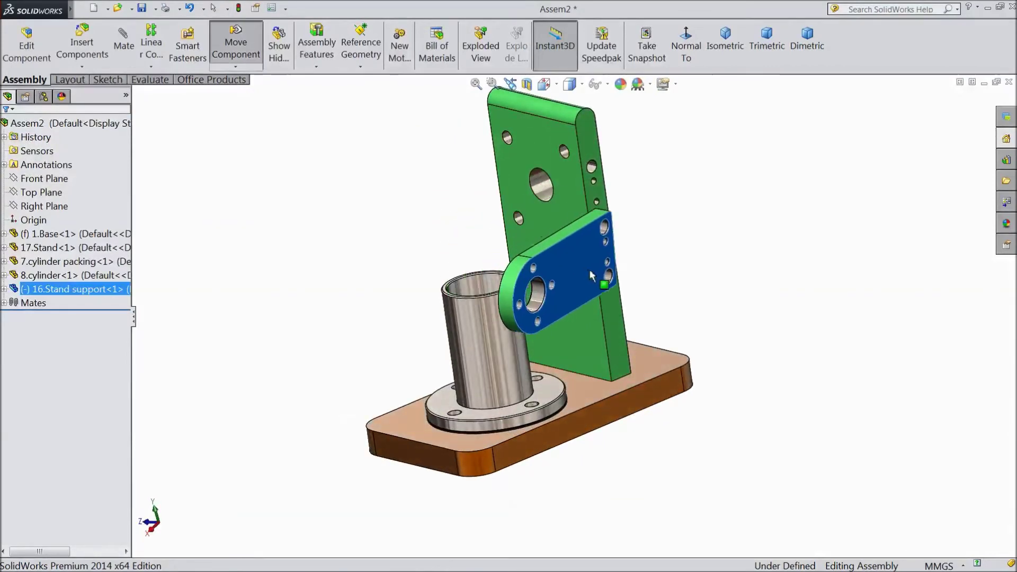
scroll(659, 211, down, 3)
scroll(647, 214, down, 2)
click(634, 214)
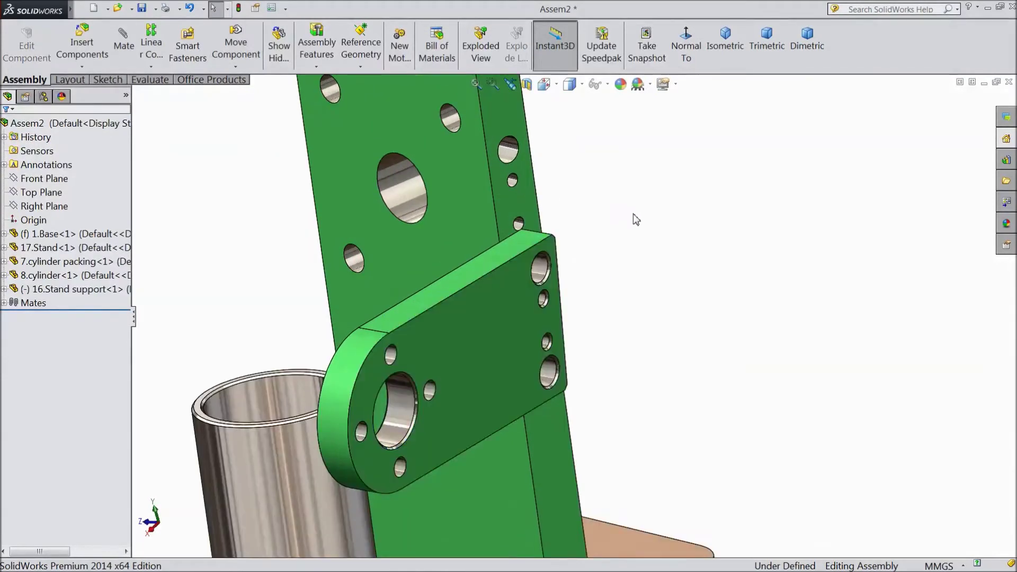
click(123, 50)
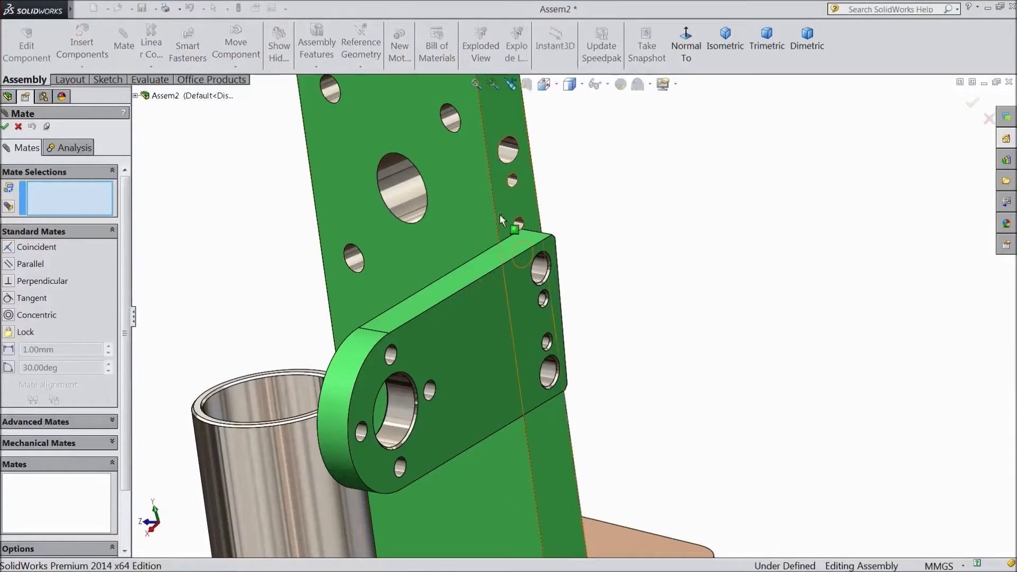
click(507, 158)
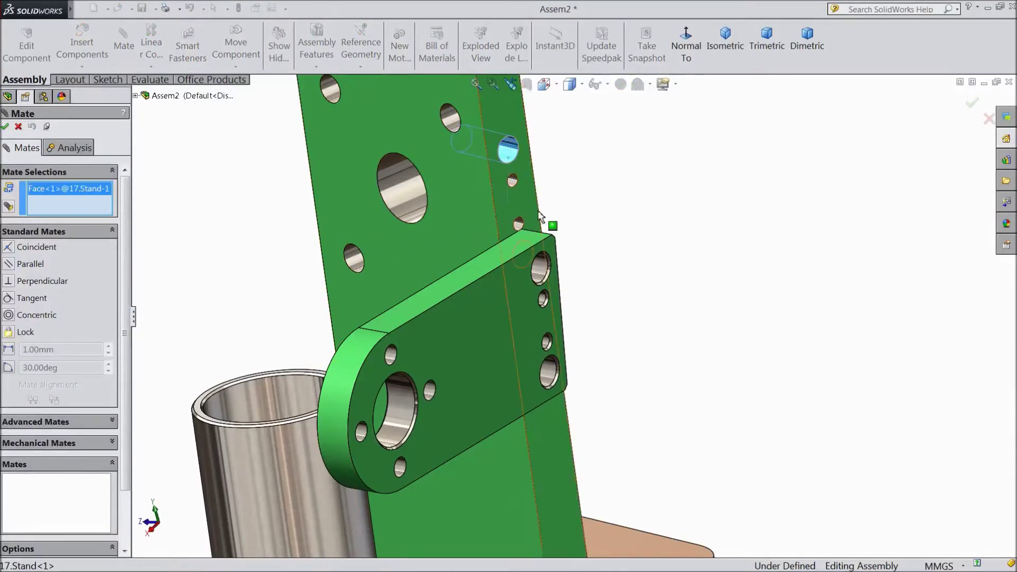
click(541, 273)
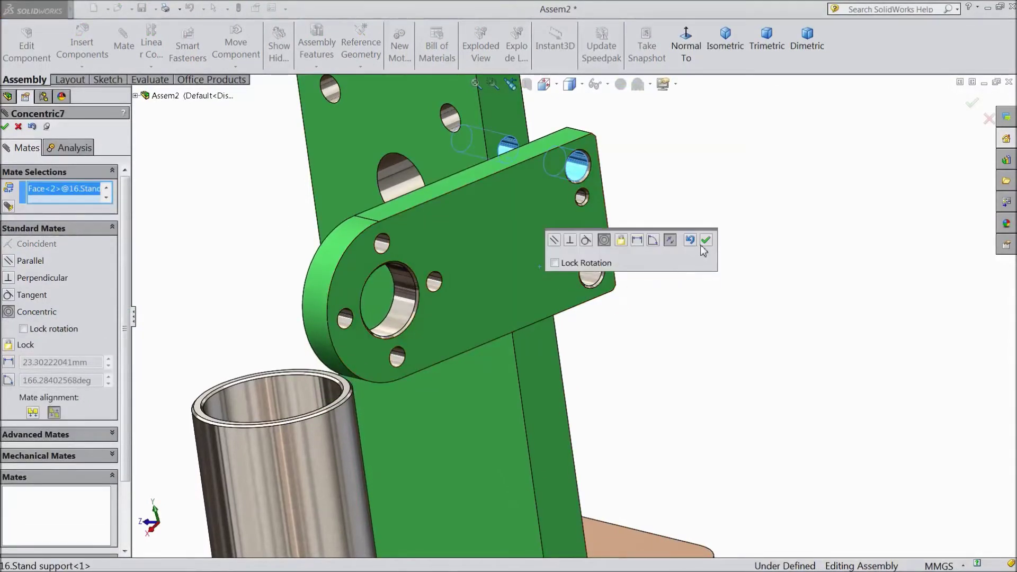
click(706, 241)
Step: Add a concentric mate between the stand support's lower large corner hole and the lower large hole in the stand's side edge
click(590, 272)
middle_drag(613, 380, 553, 274)
click(516, 256)
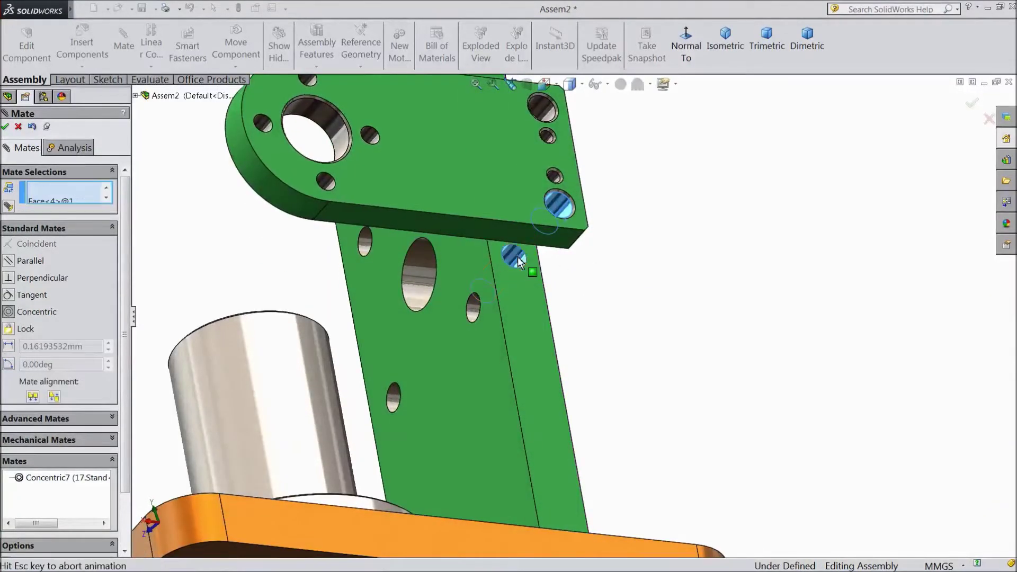
click(682, 223)
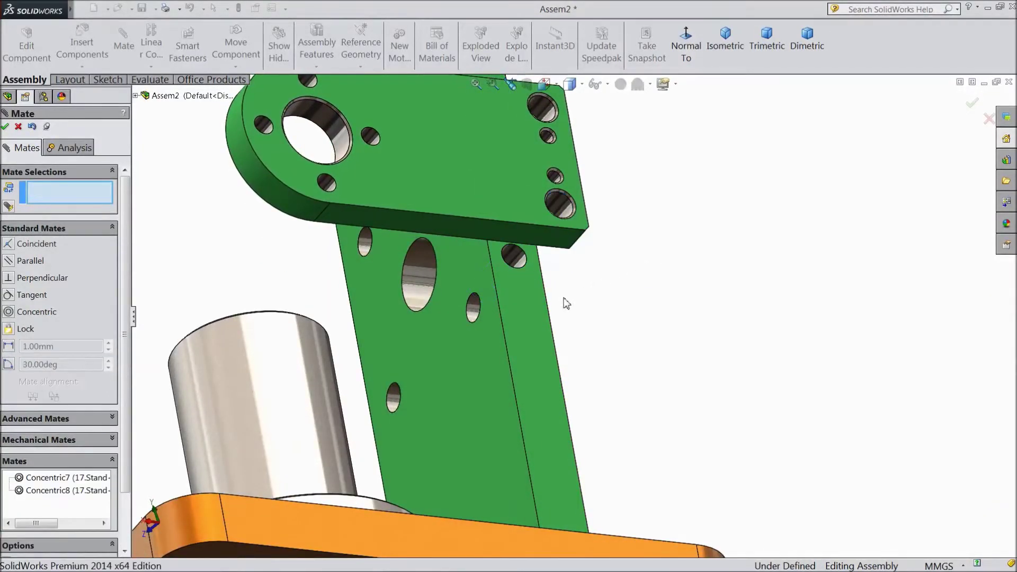
Step: Add a coincident mate between the stand's drilled side face and the stand support's inner face, and finish mating
click(523, 311)
middle_drag(647, 302, 577, 228)
click(583, 211)
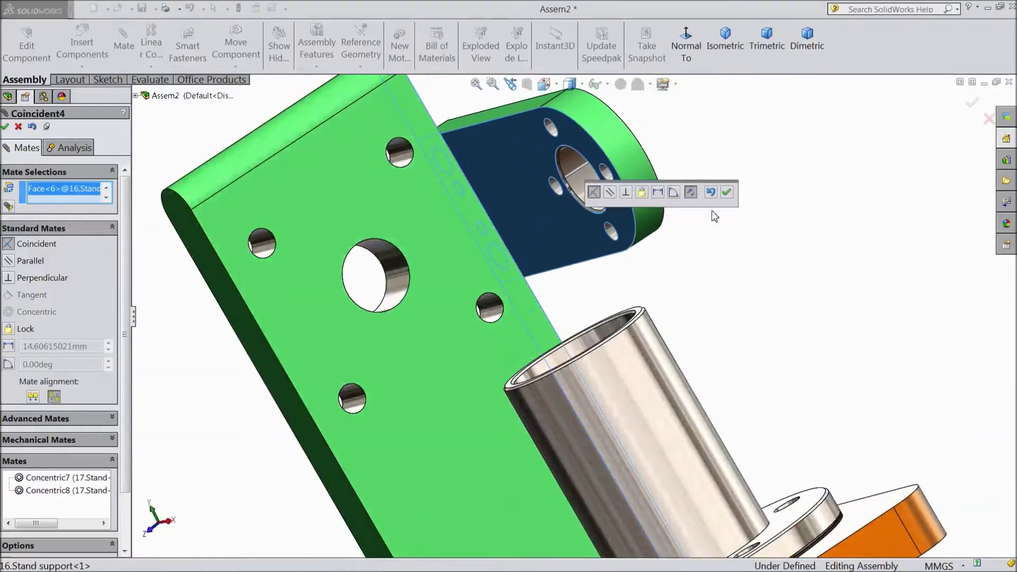
click(726, 194)
middle_drag(711, 245, 724, 296)
key(f)
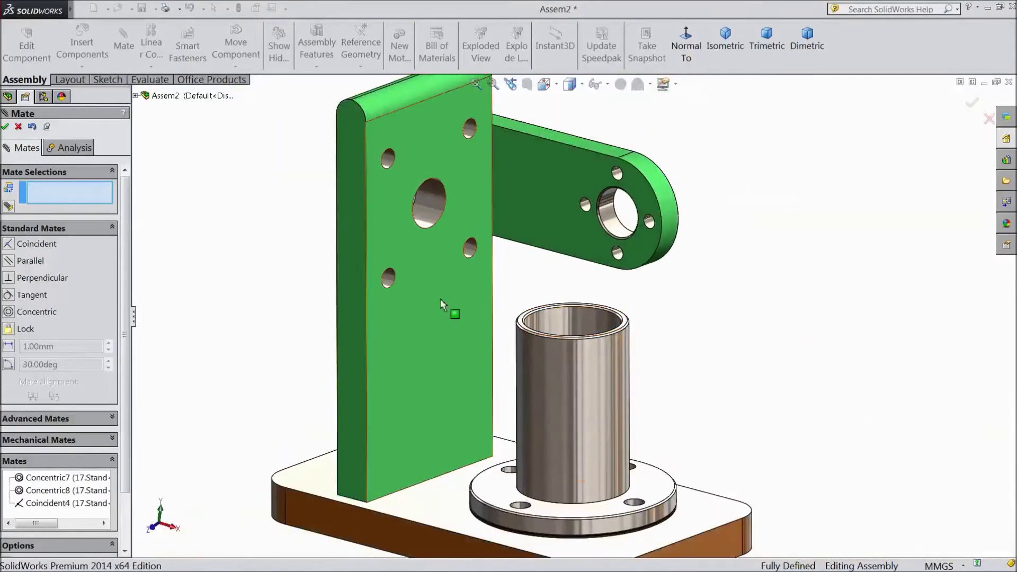
click(18, 128)
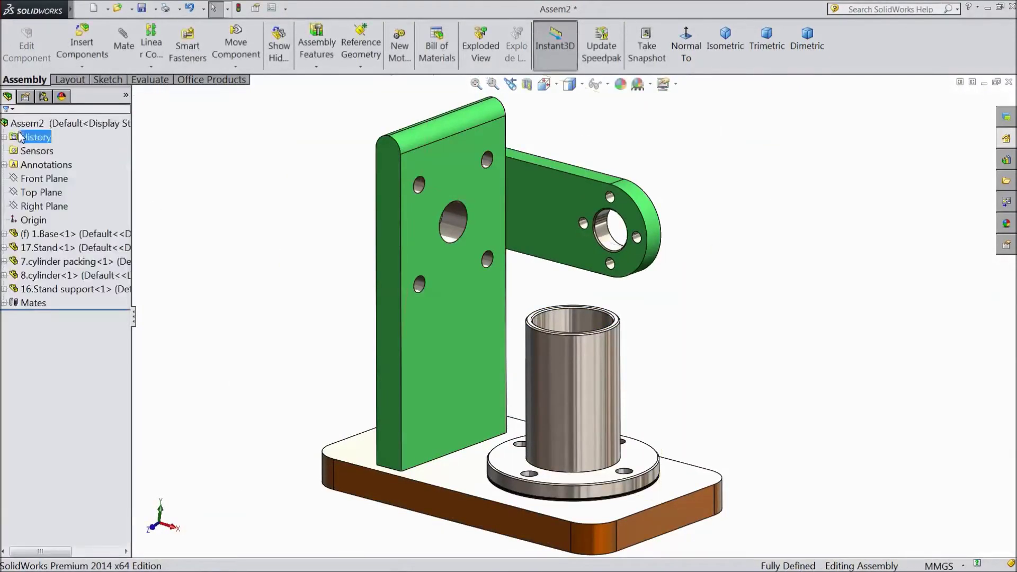
Step: Insert the screw part 26.M6X16 into the assembly and place it in free space beside the cylinder
click(81, 50)
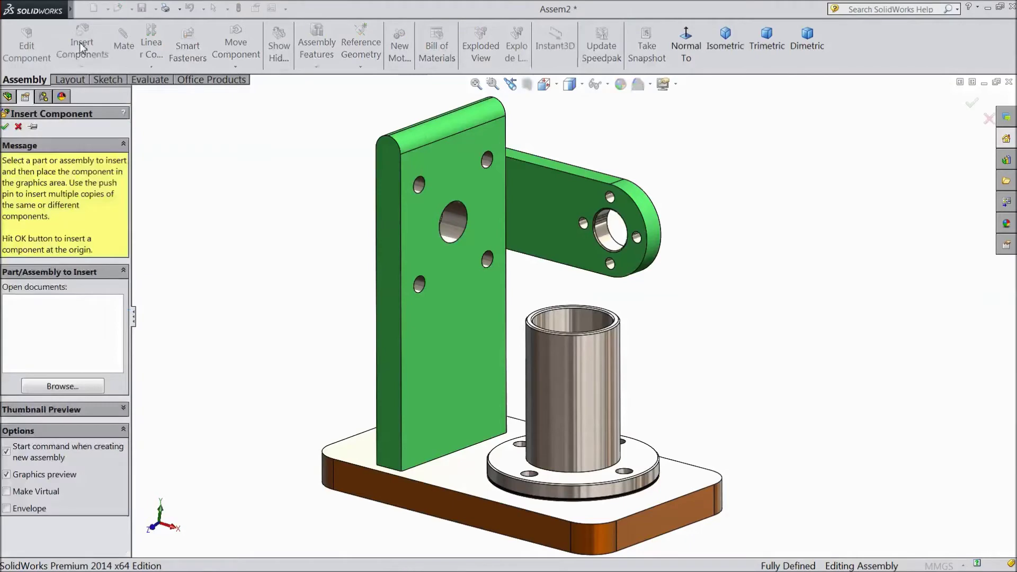
click(74, 388)
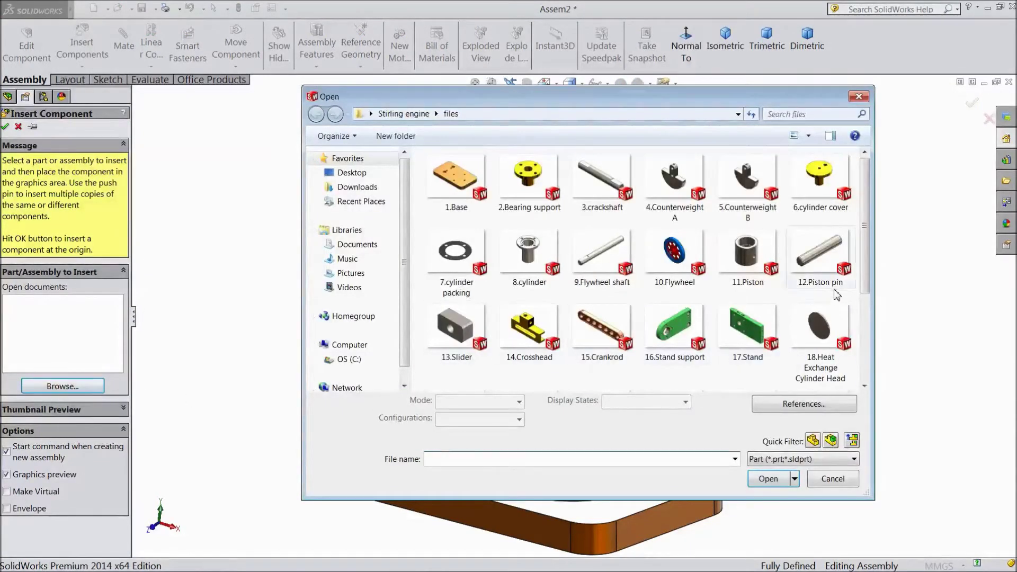
drag(866, 280, 869, 371)
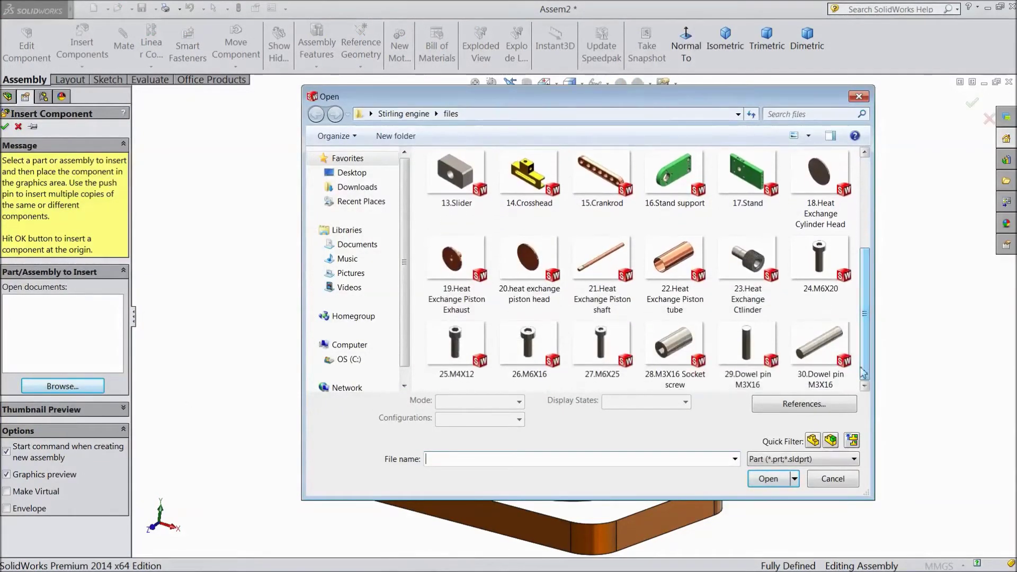
click(529, 358)
click(767, 478)
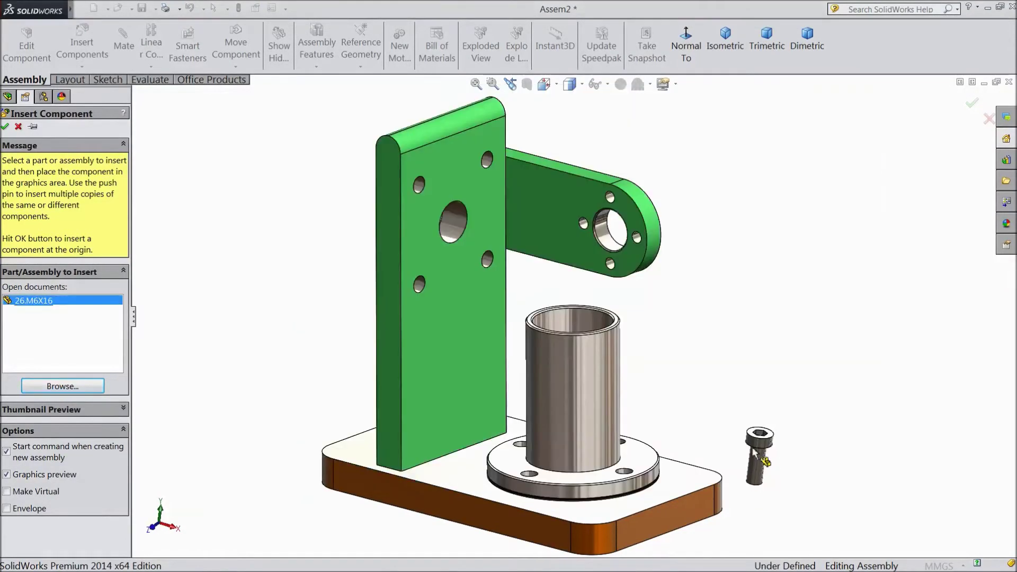
click(742, 347)
Step: Open the inserted M6X16 screw as a part in its own window
scroll(792, 303, down, 5)
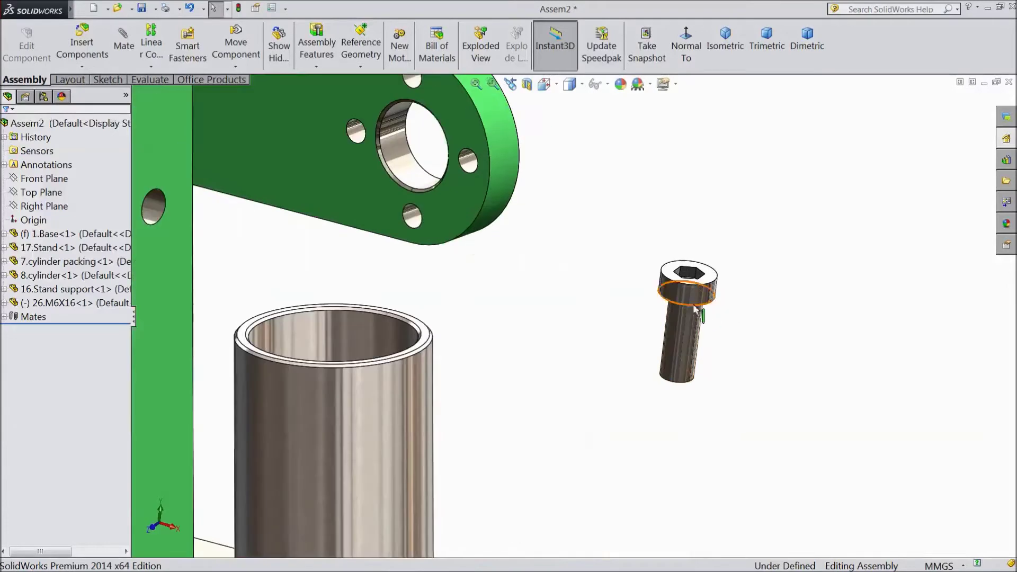
click(687, 300)
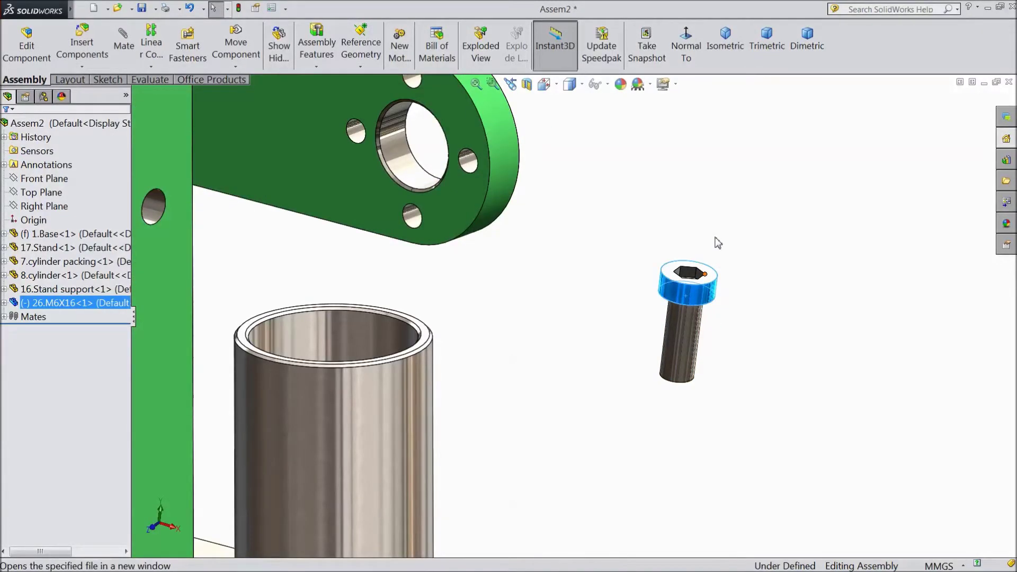
click(717, 242)
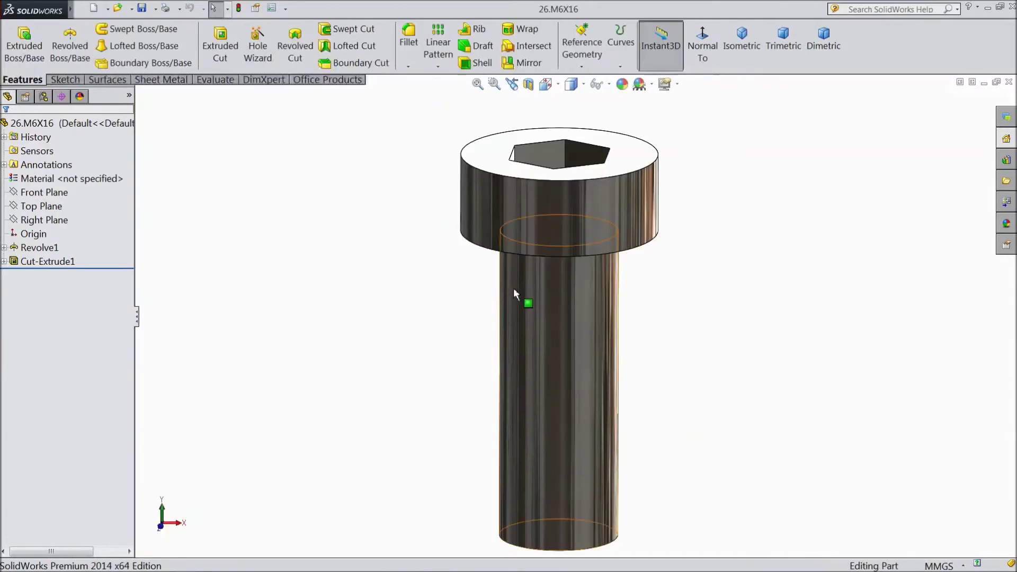
Step: Open Sketch1 of the screw's Revolve1 feature for editing
click(39, 248)
click(7, 253)
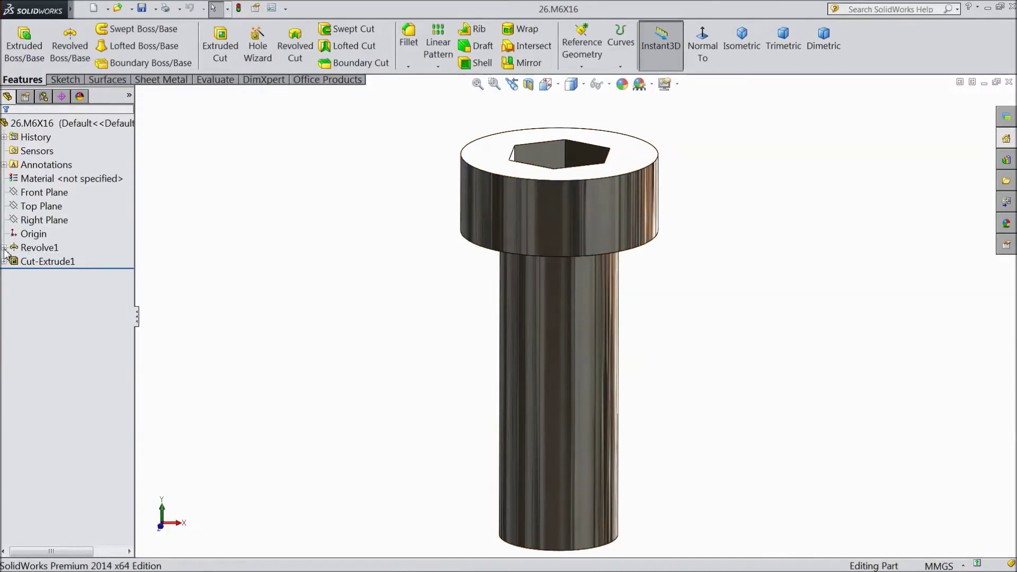
click(4, 248)
click(24, 262)
click(47, 248)
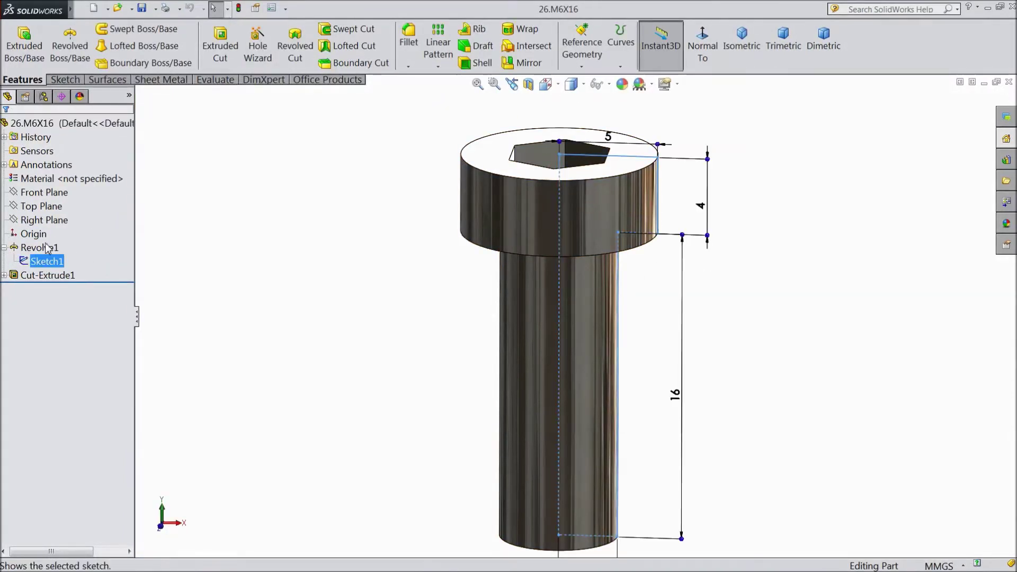
click(50, 238)
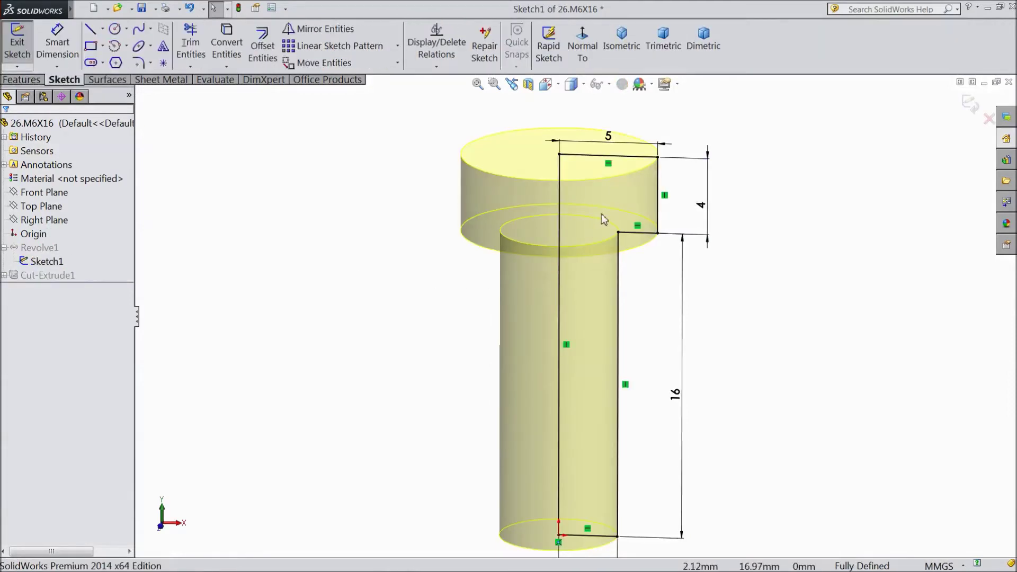
Step: Set the shank's radius dimension at the base of the screw profile to 2.5 mm and exit the sketch
scroll(598, 307, up, 3)
scroll(594, 455, down, 3)
double_click(588, 445)
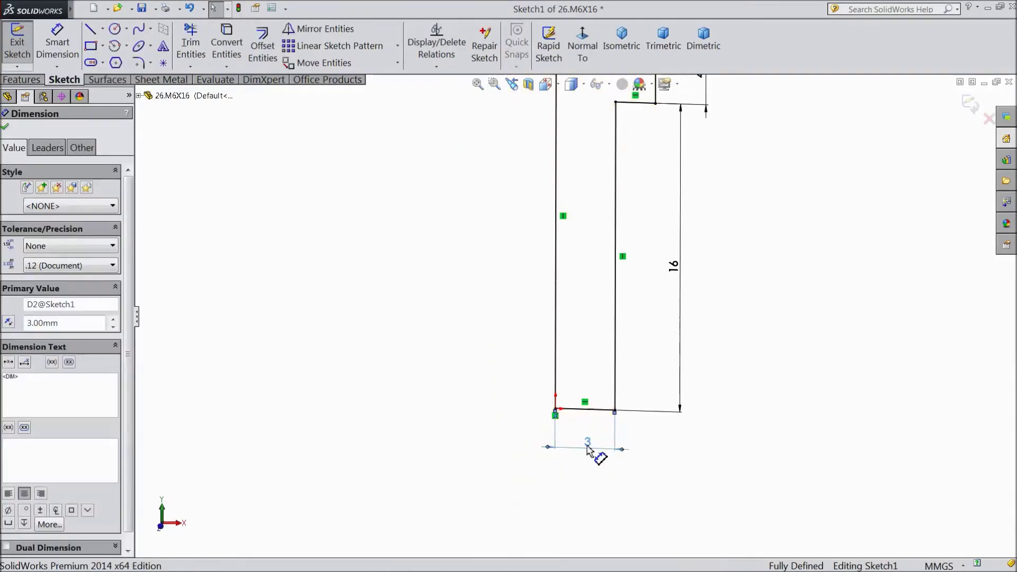
text(2.5)
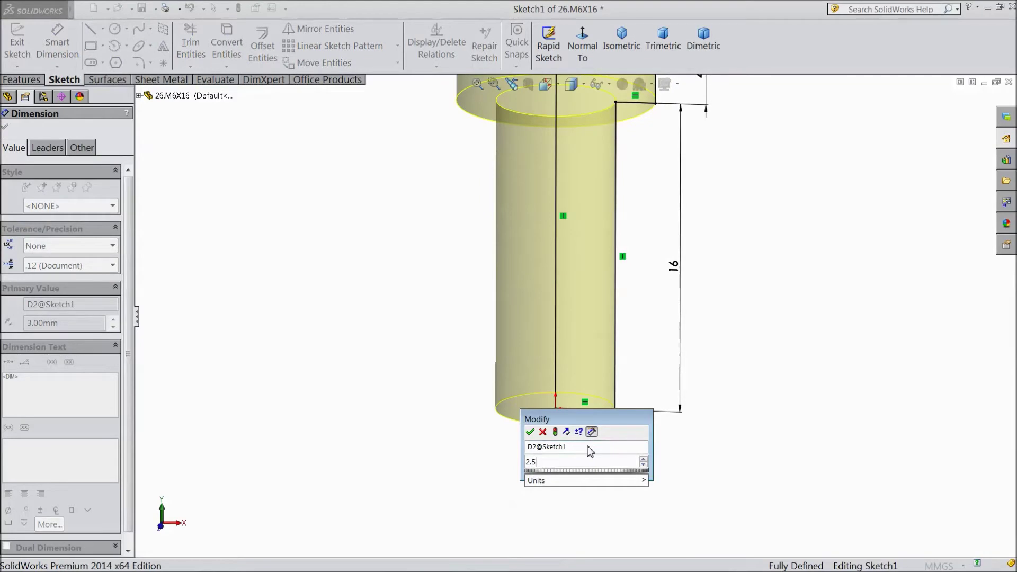
click(530, 431)
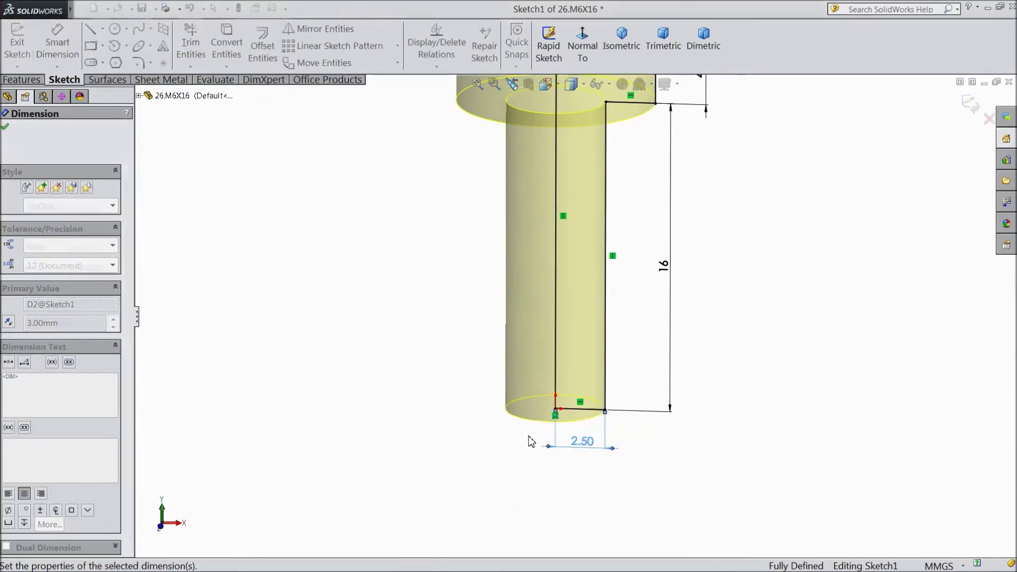
click(971, 104)
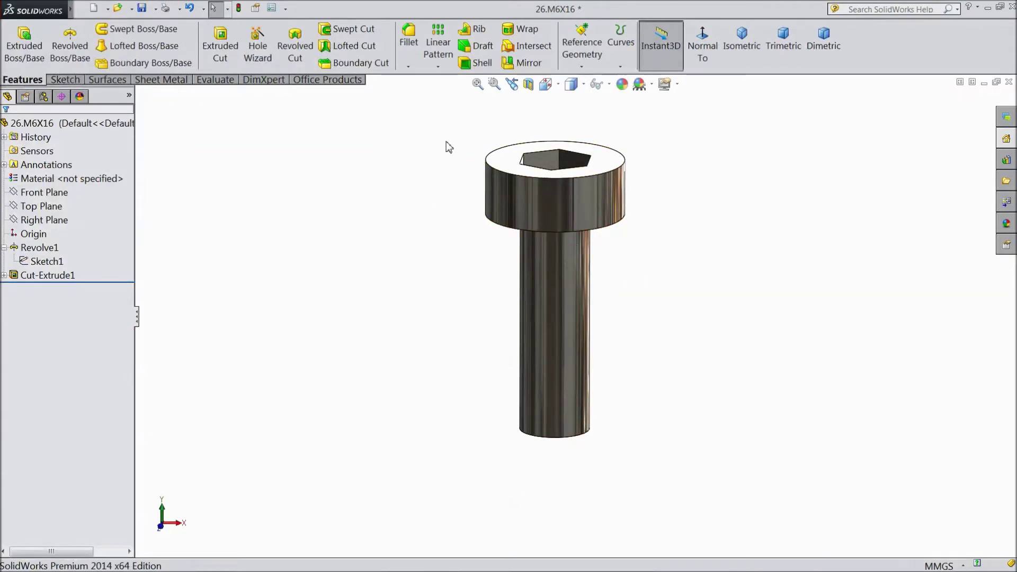
Step: Save and close the M6X16 screw part, returning to the assembly and rebuilding it with the changed model
click(143, 9)
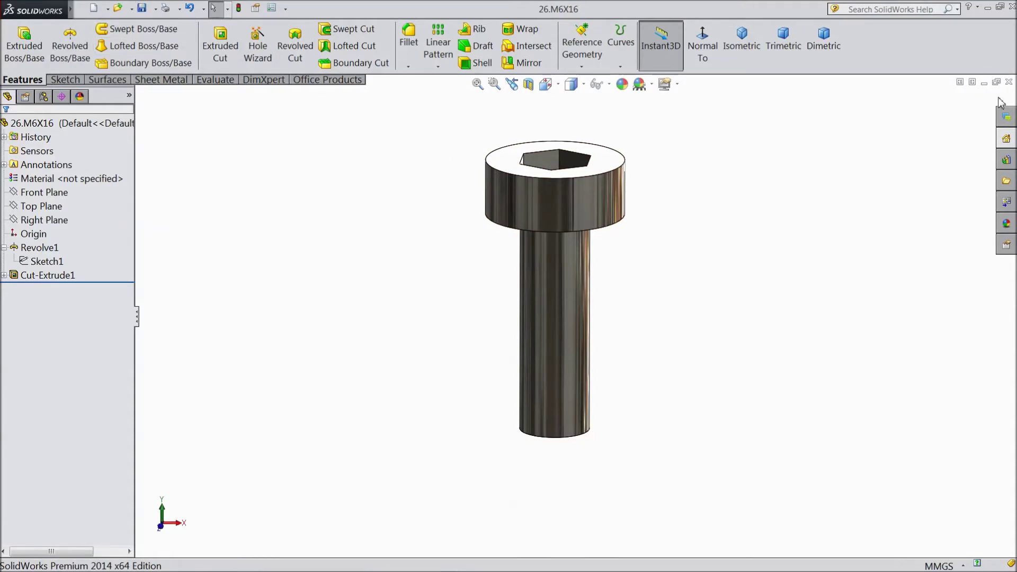
click(1009, 82)
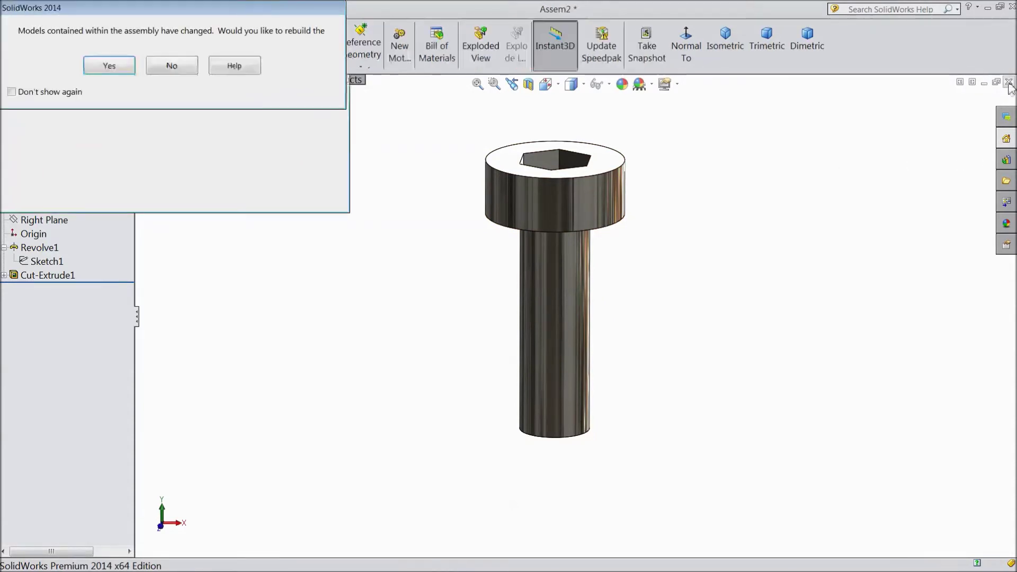
click(109, 67)
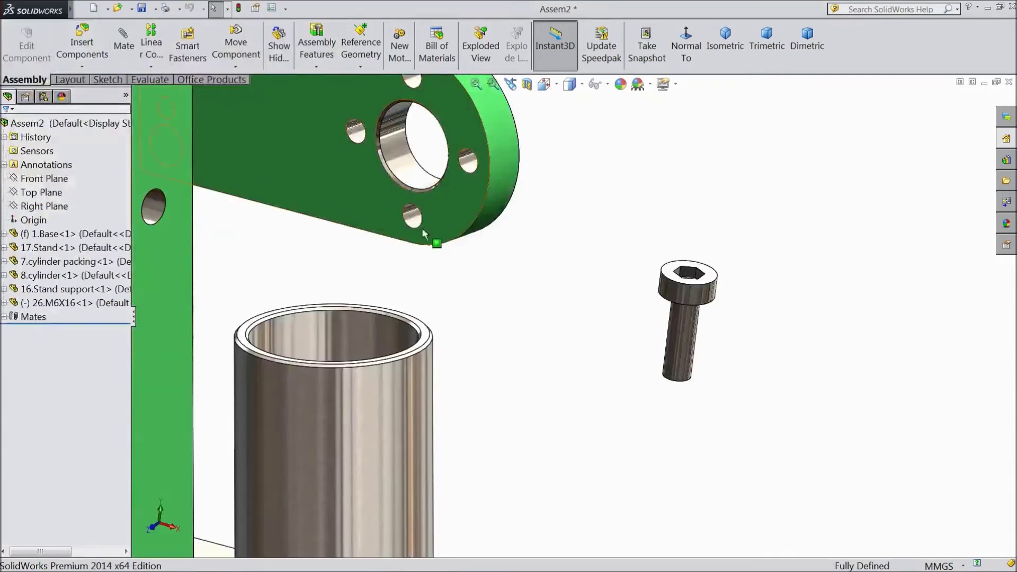
Step: Add a concentric mate between the M6X16 screw's shank and a bolt hole in the cylinder's flange
middle_drag(607, 327, 618, 427)
scroll(597, 381, up, 5)
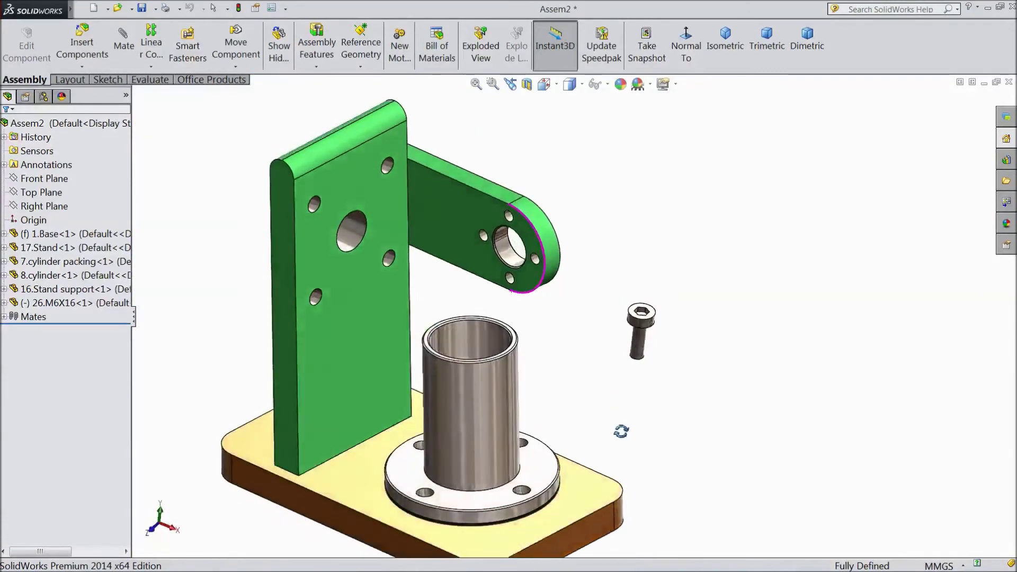
scroll(576, 400, down, 5)
click(670, 324)
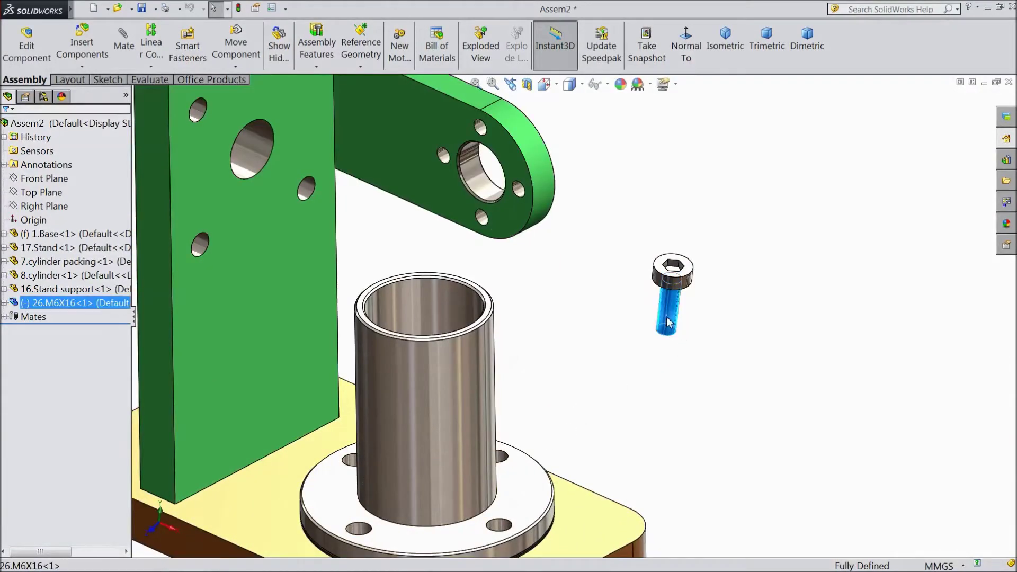
key(m)
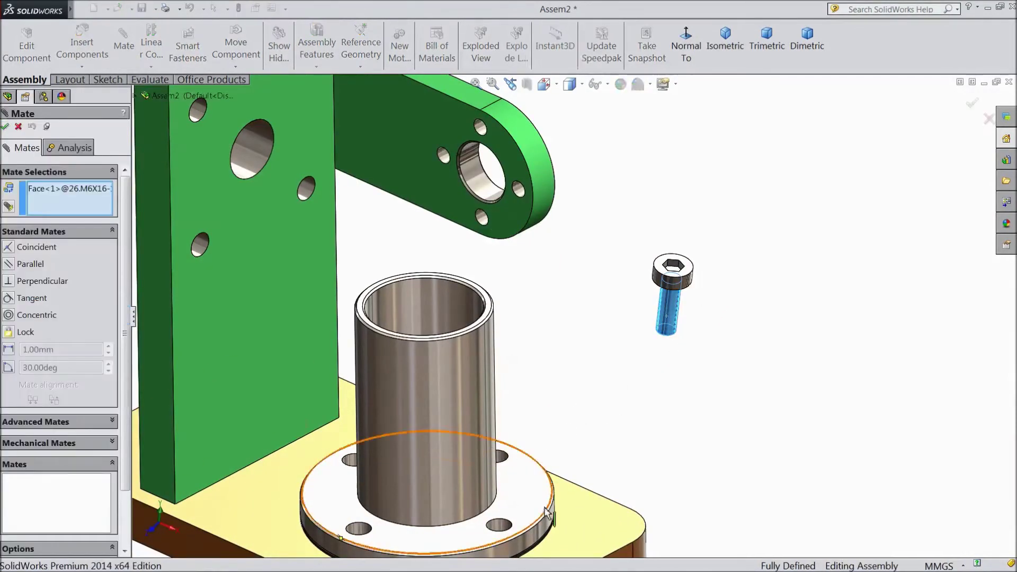
click(500, 525)
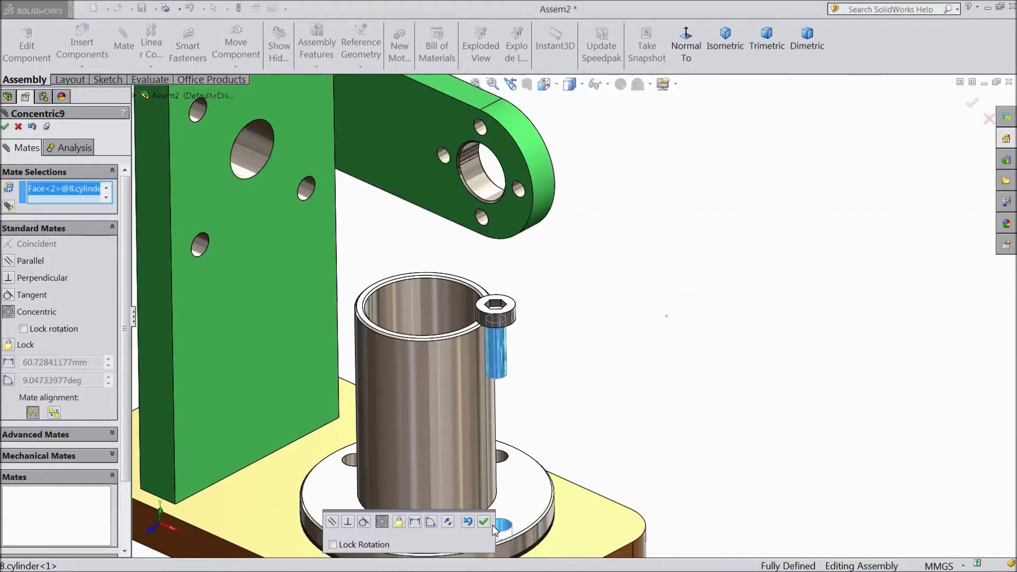
click(484, 522)
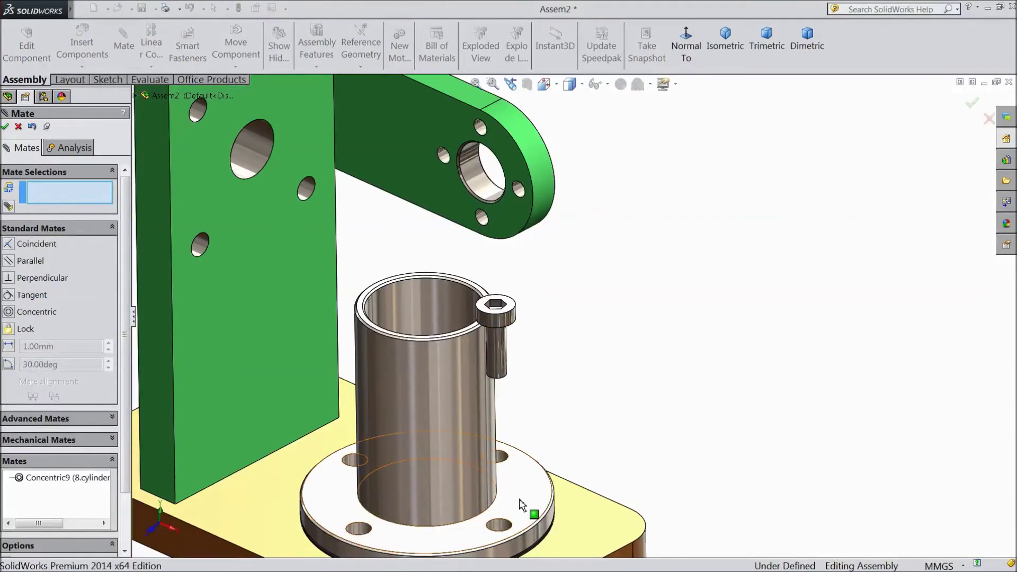
Step: Add a coincident mate between the cylinder flange's top face and the underside of the screw head, and finish mating
click(519, 501)
middle_drag(520, 500, 491, 183)
scroll(493, 191, down, 2)
click(490, 201)
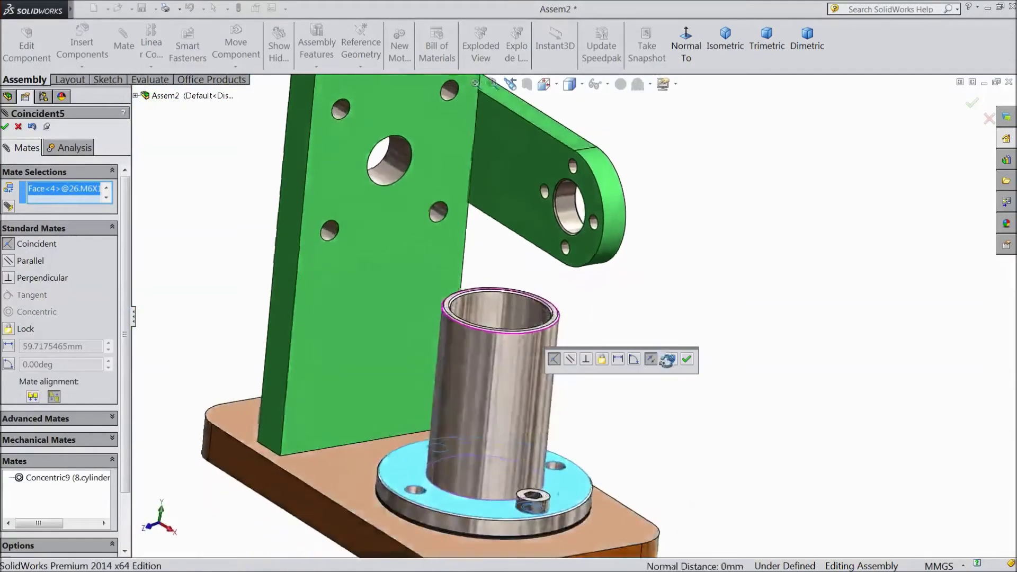
click(687, 360)
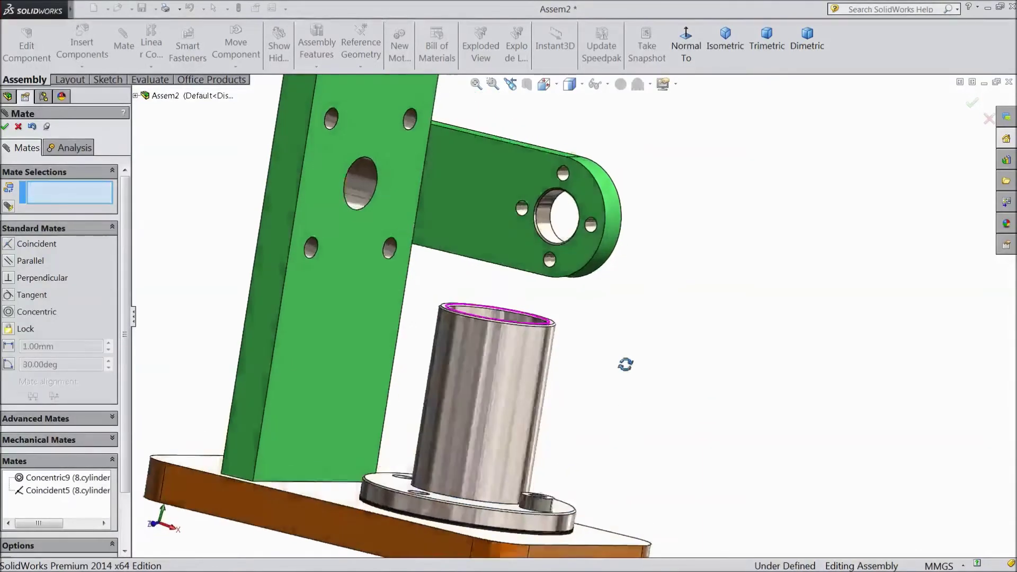
middle_drag(613, 336, 615, 380)
scroll(536, 411, down, 3)
scroll(535, 411, down, 5)
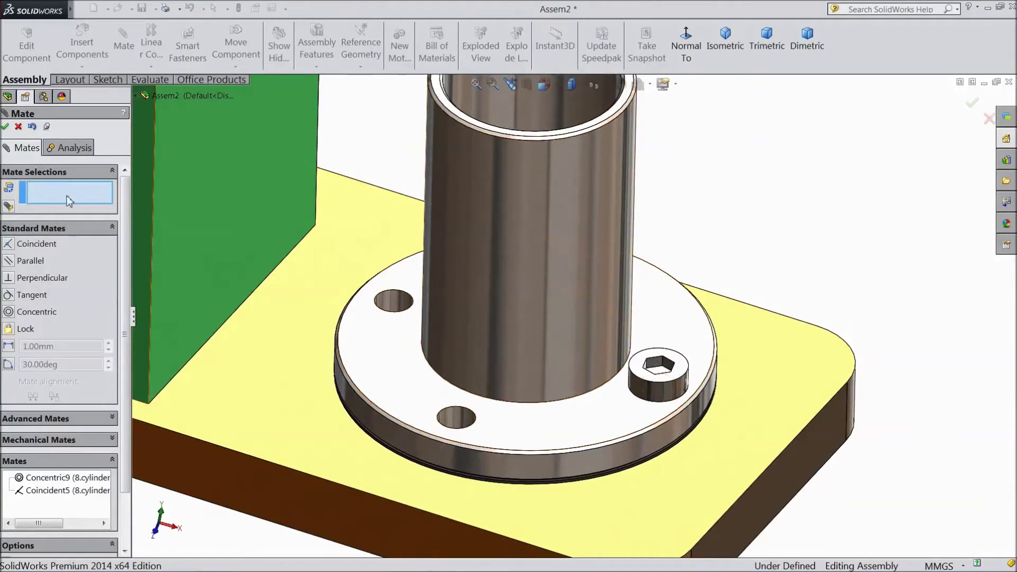
click(5, 128)
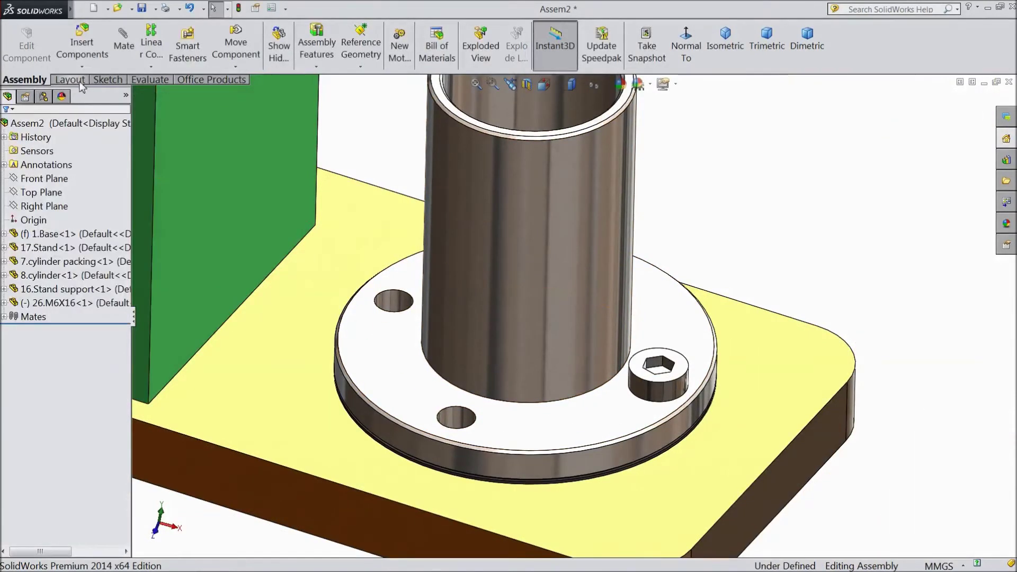
Step: Copy the M6X16 screw with its mates into the adjacent front flange hole, seating it on the flange's top face
click(84, 67)
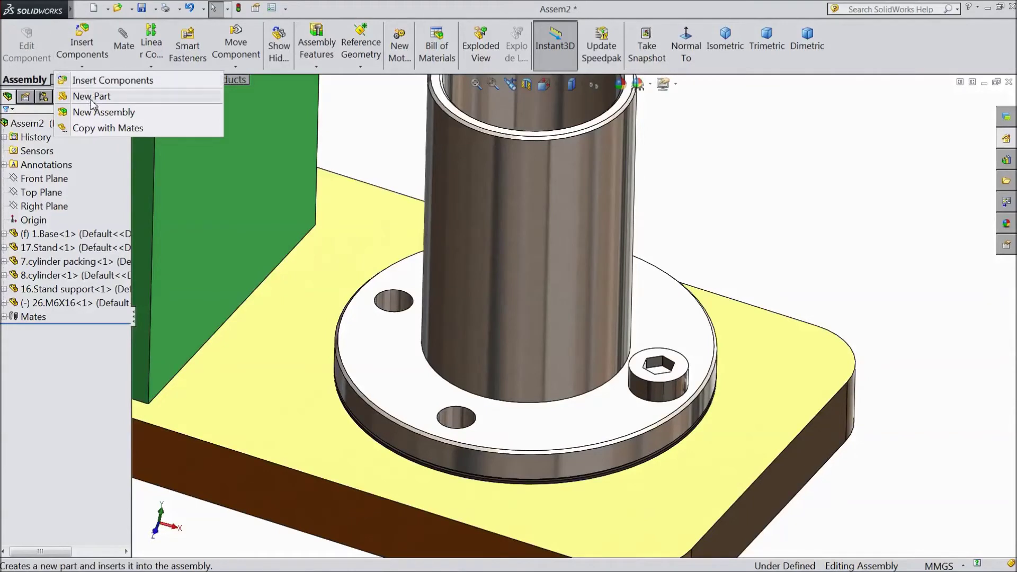
click(99, 131)
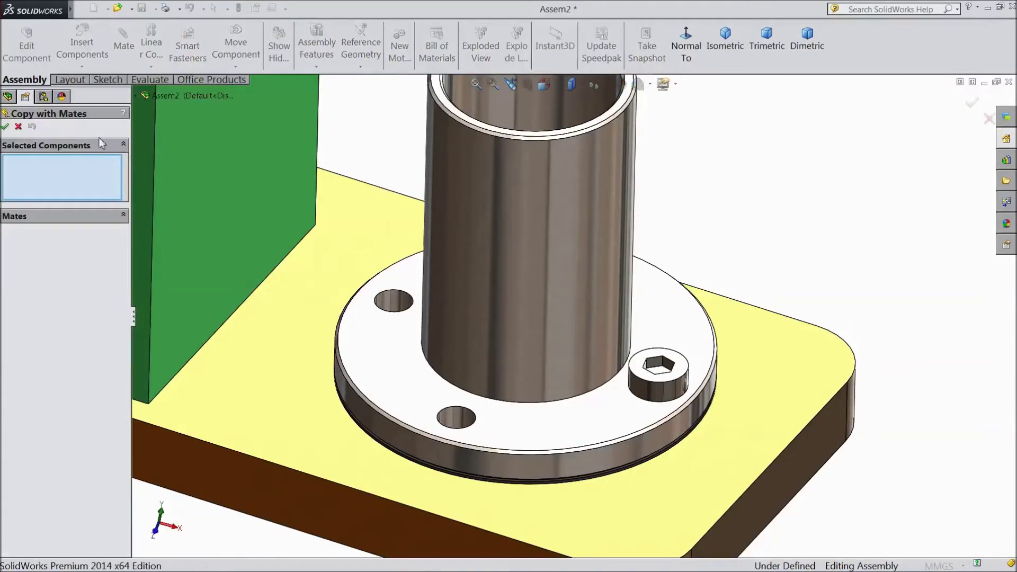
click(662, 389)
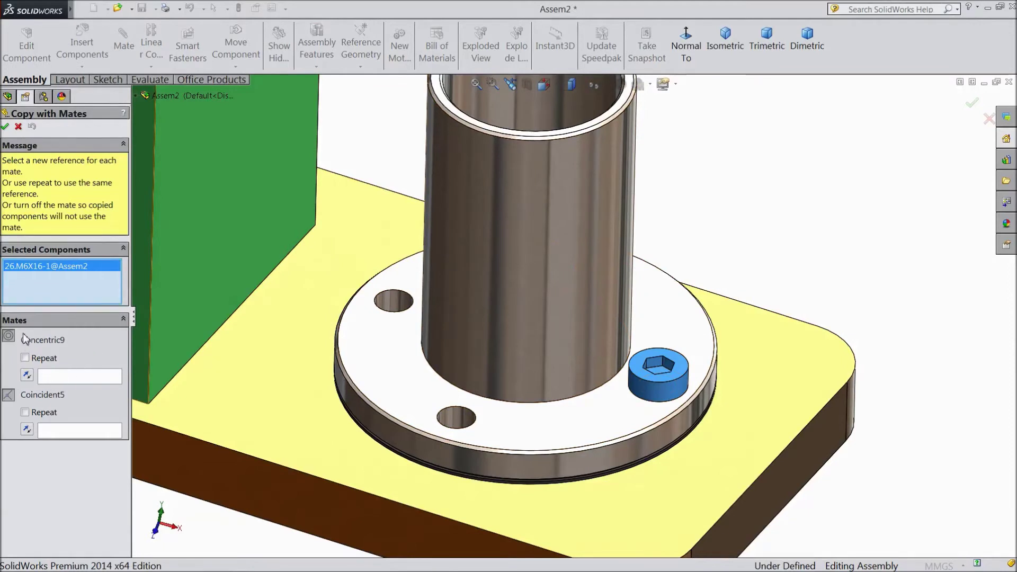
click(60, 377)
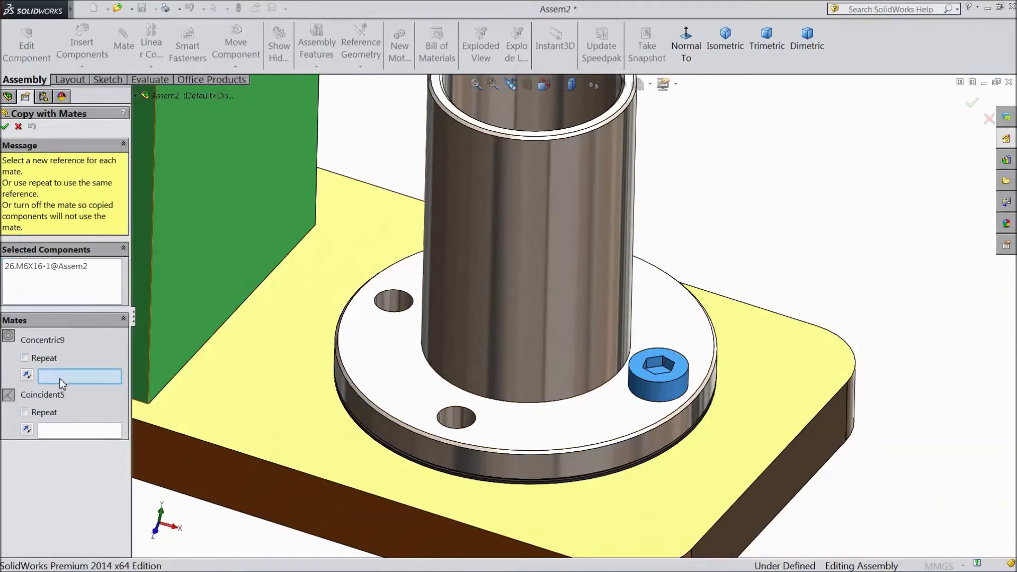
click(459, 419)
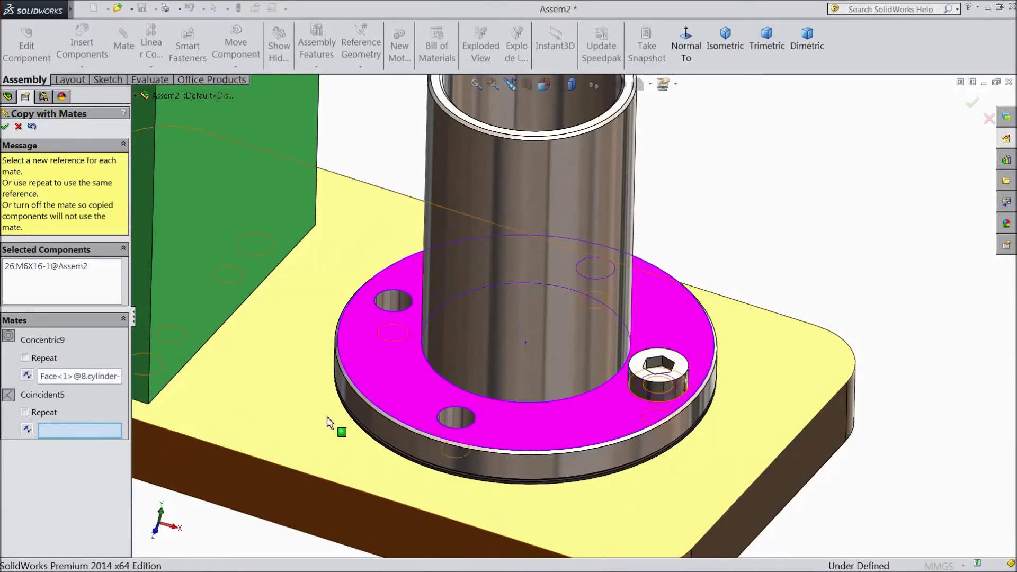
click(533, 434)
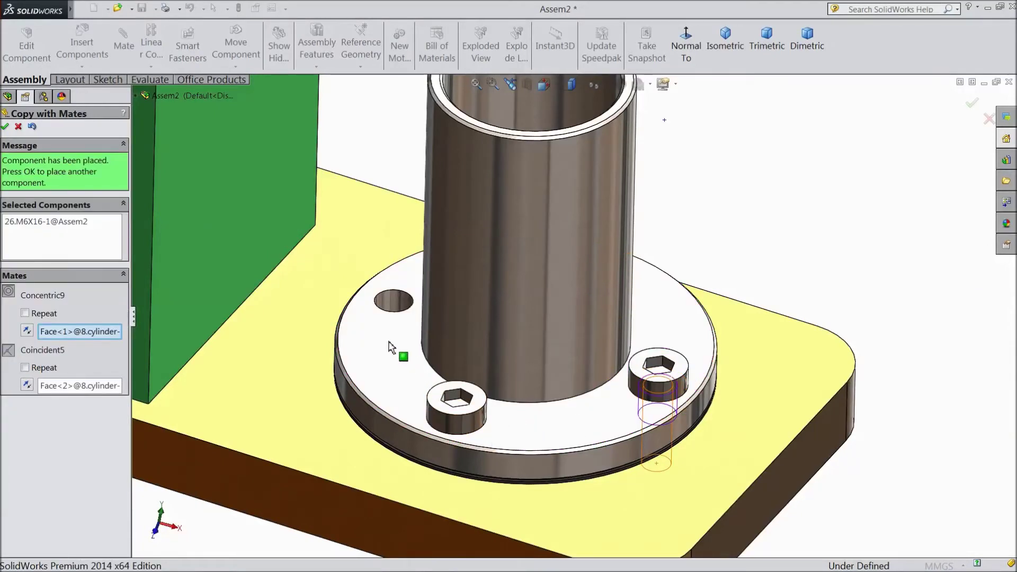
click(5, 126)
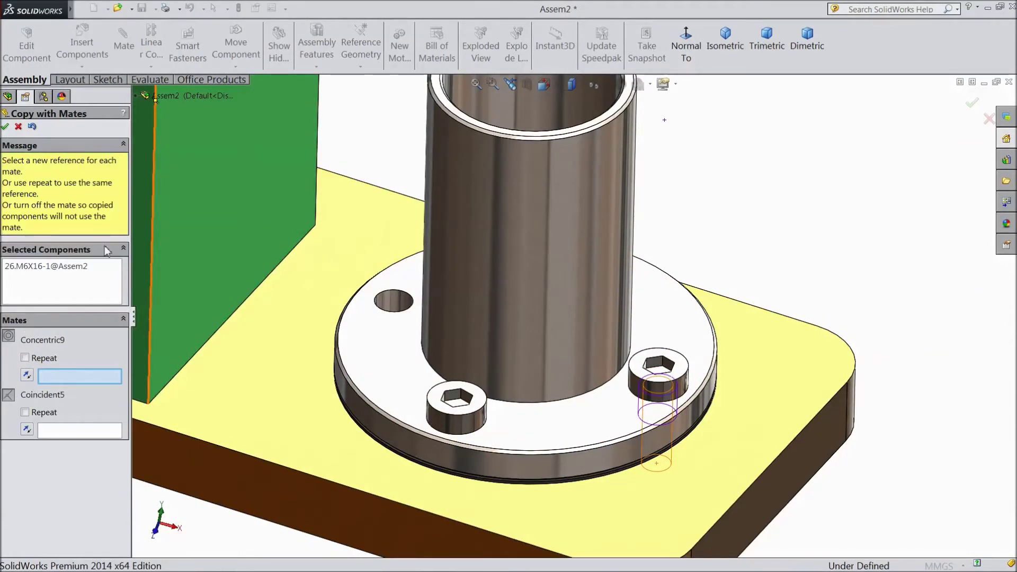
Step: Place another mated screw copy in the flange hole on the side facing the stand, using the same top face
click(394, 306)
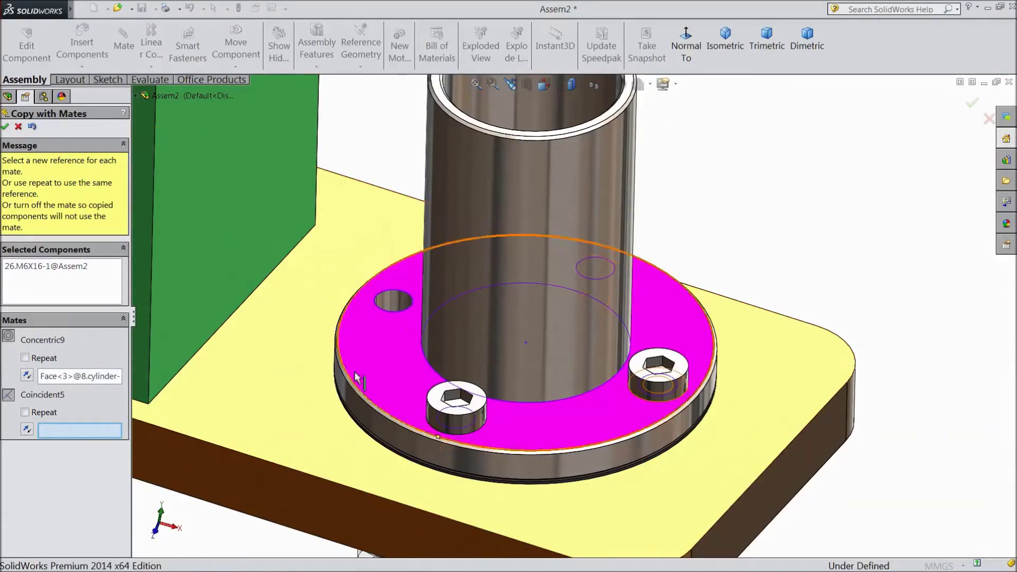
click(379, 368)
scroll(478, 361, up, 3)
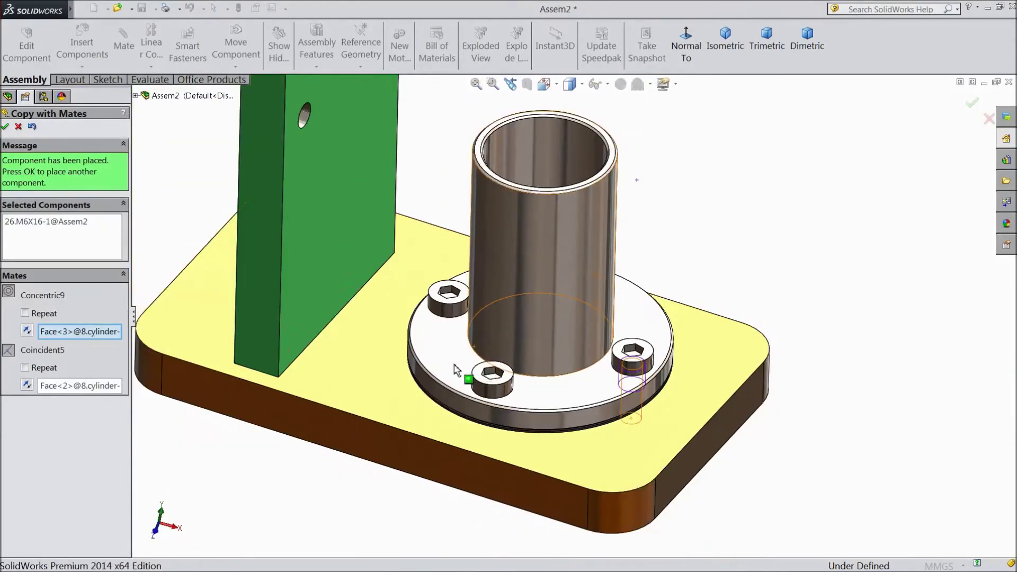
click(5, 126)
Step: Place a mated screw copy in the last empty flange hole, seated on the flange's top face
middle_drag(661, 249, 620, 391)
scroll(618, 392, down, 4)
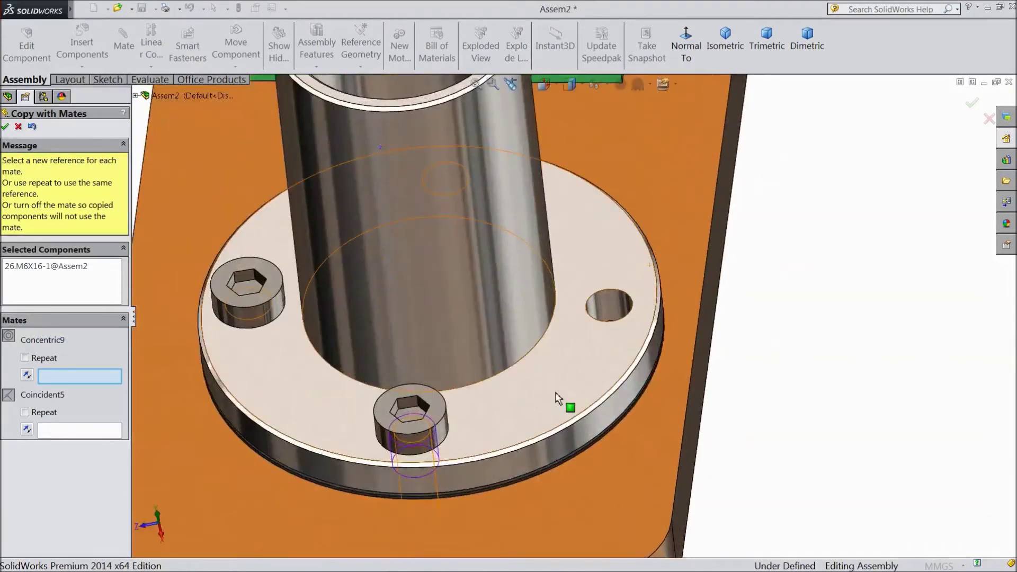
click(608, 306)
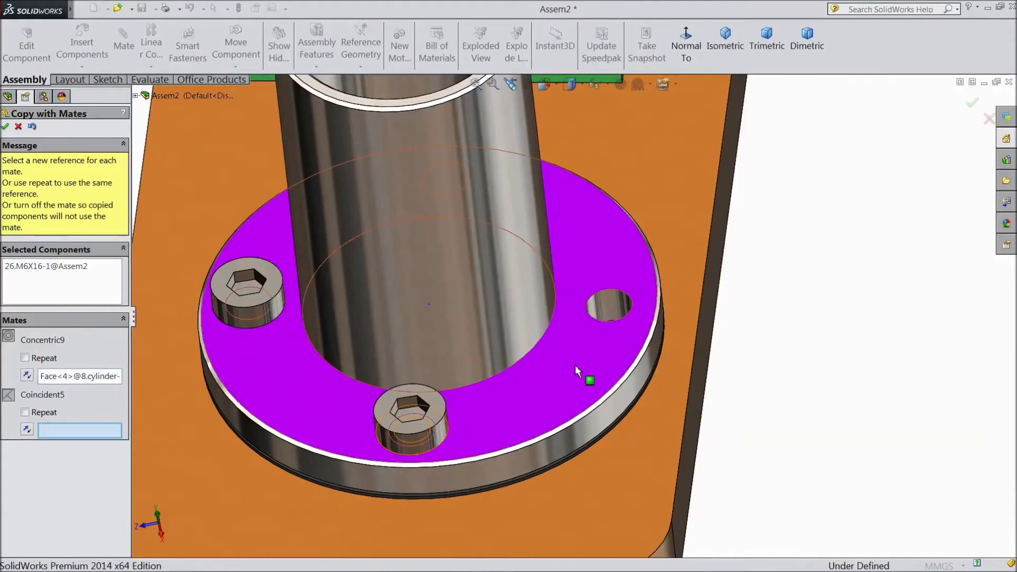
click(577, 366)
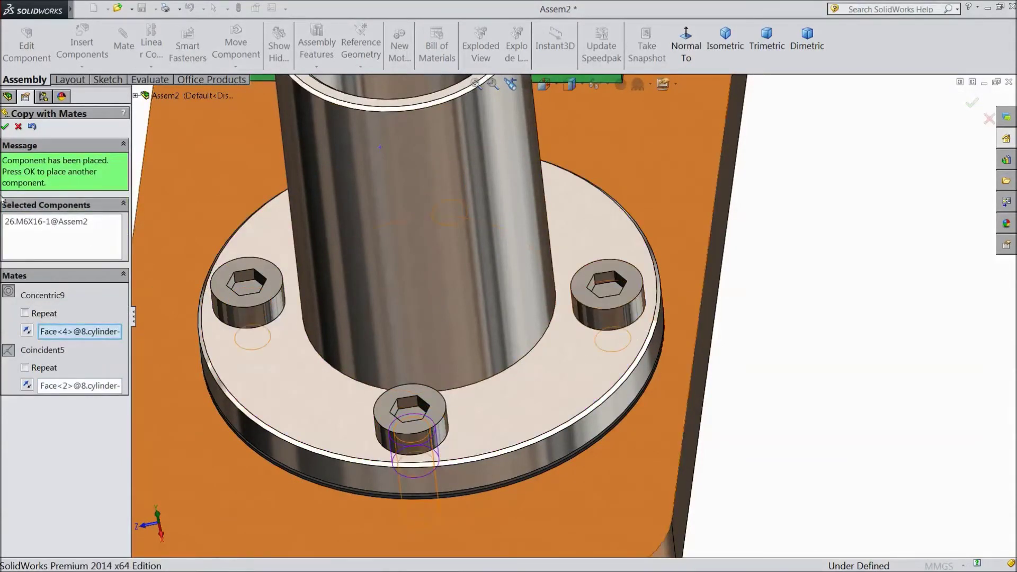
click(6, 126)
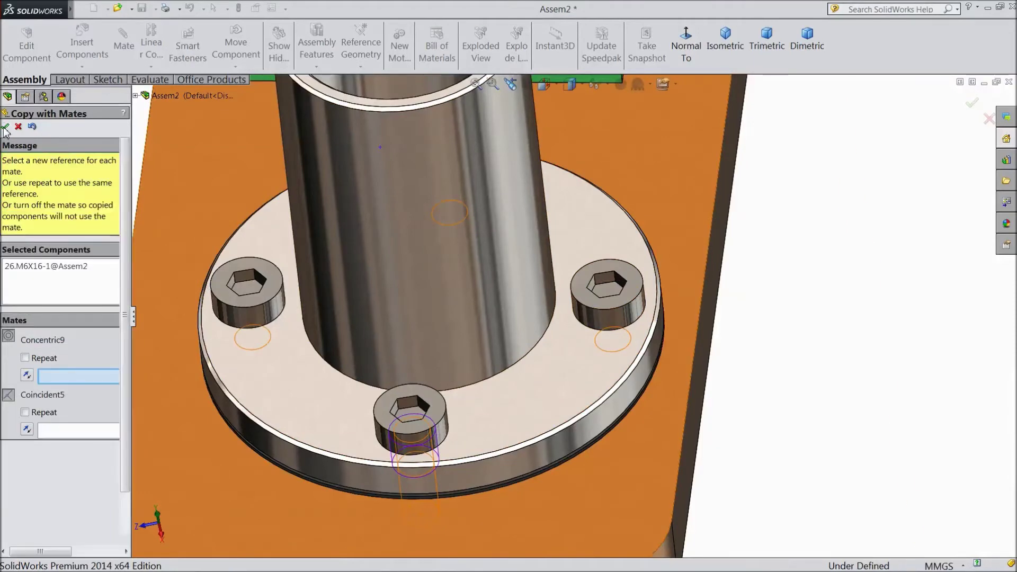
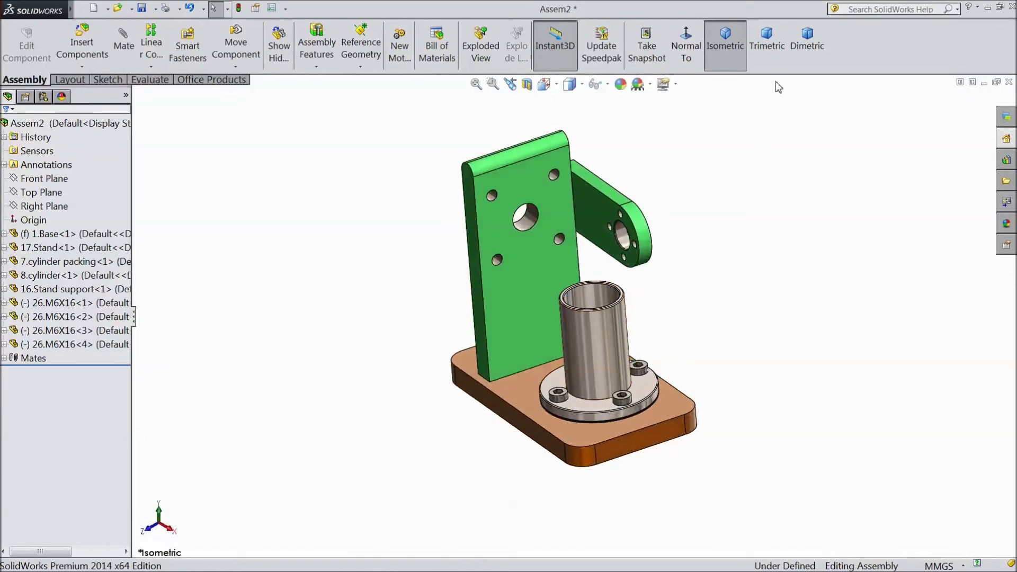
Step: Insert the 24.M6X20 screw from the Stirling engine part files and place it in free space beside the stand
middle_drag(726, 293, 679, 288)
scroll(648, 351, up, 2)
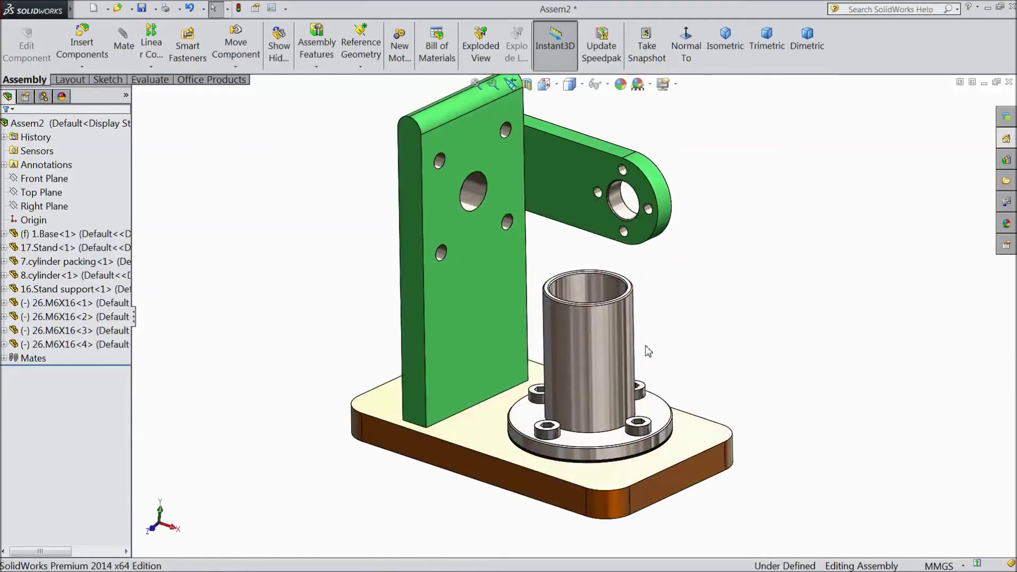
click(91, 55)
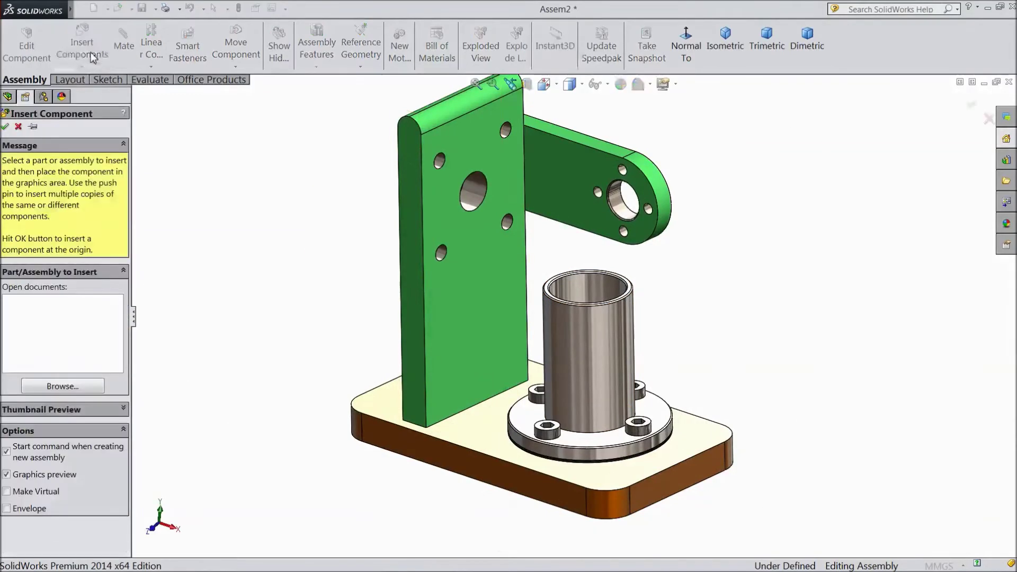
click(89, 387)
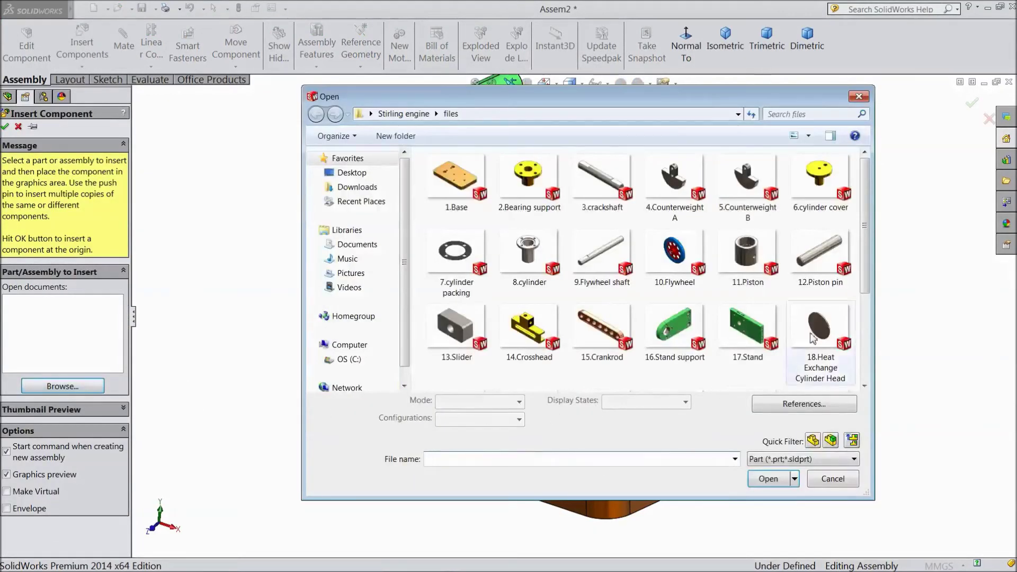
drag(869, 275, 869, 363)
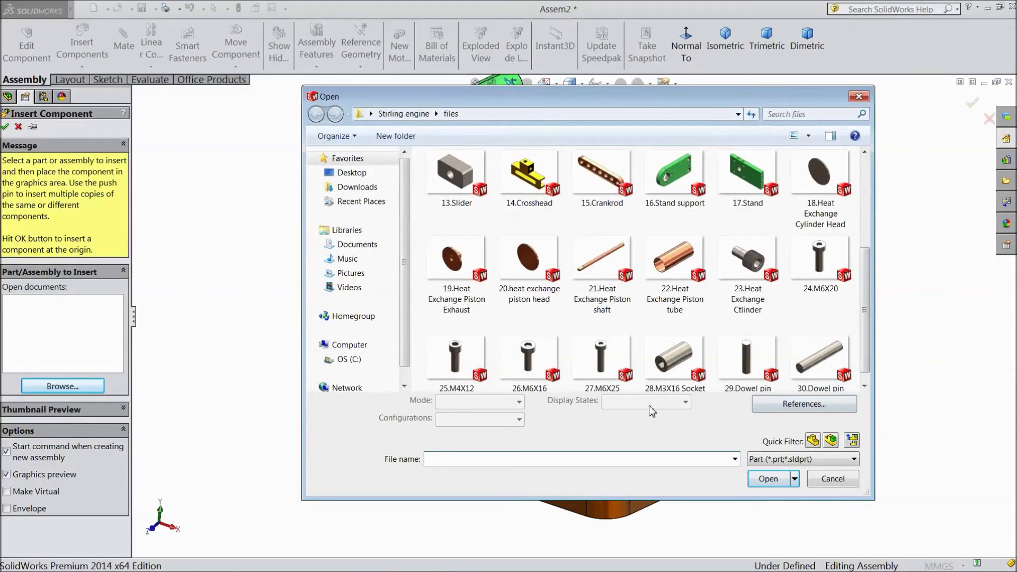
click(820, 264)
click(768, 479)
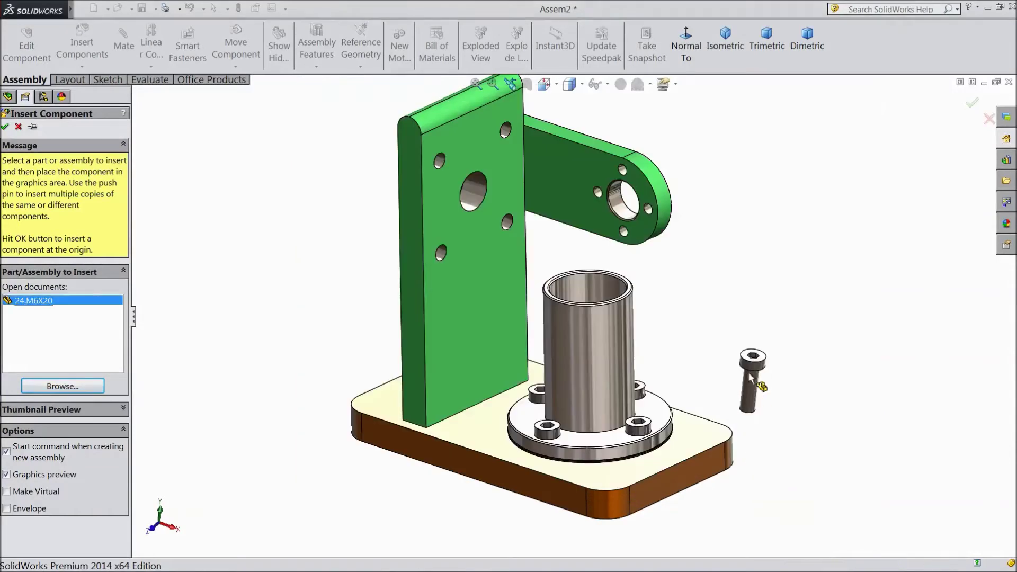
click(710, 233)
middle_drag(710, 233, 591, 297)
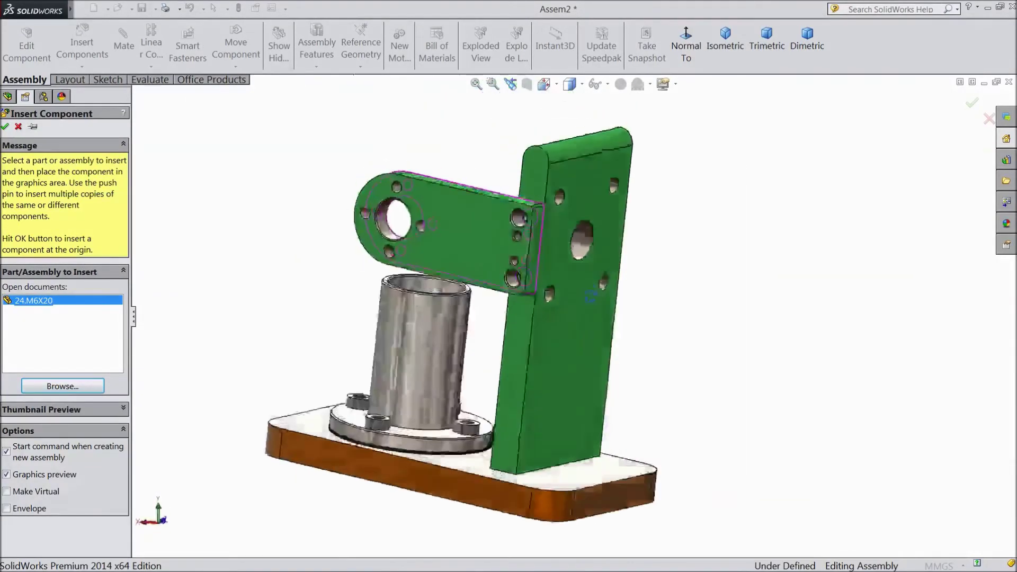
scroll(625, 320, up, 2)
scroll(625, 324, up, 2)
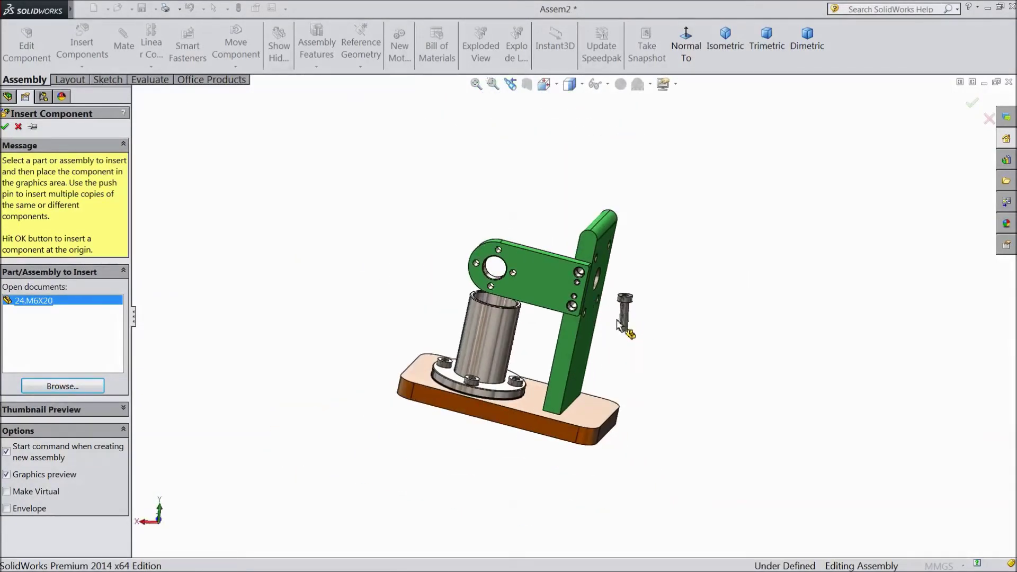
click(617, 321)
Step: Mate the M6X20 screw's shank concentric with the stand's upper bolt hole behind the stand support, flipping the mate alignment
scroll(613, 339, down, 5)
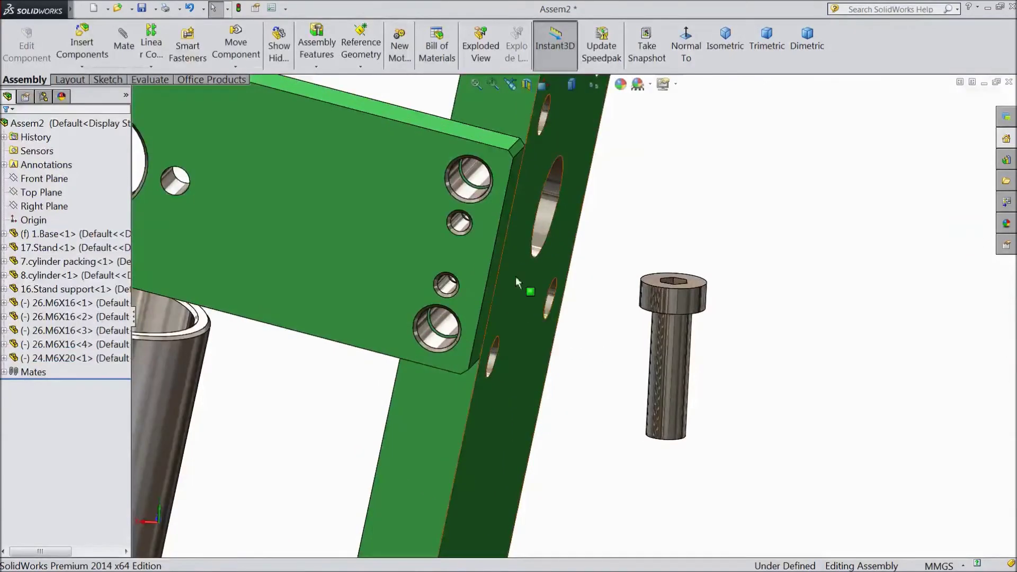
click(473, 180)
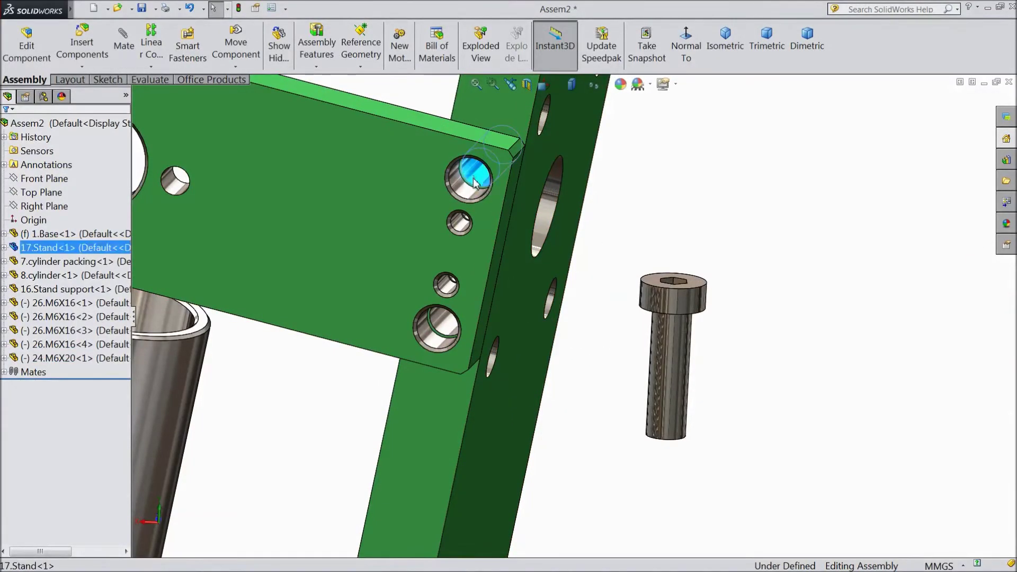
click(123, 44)
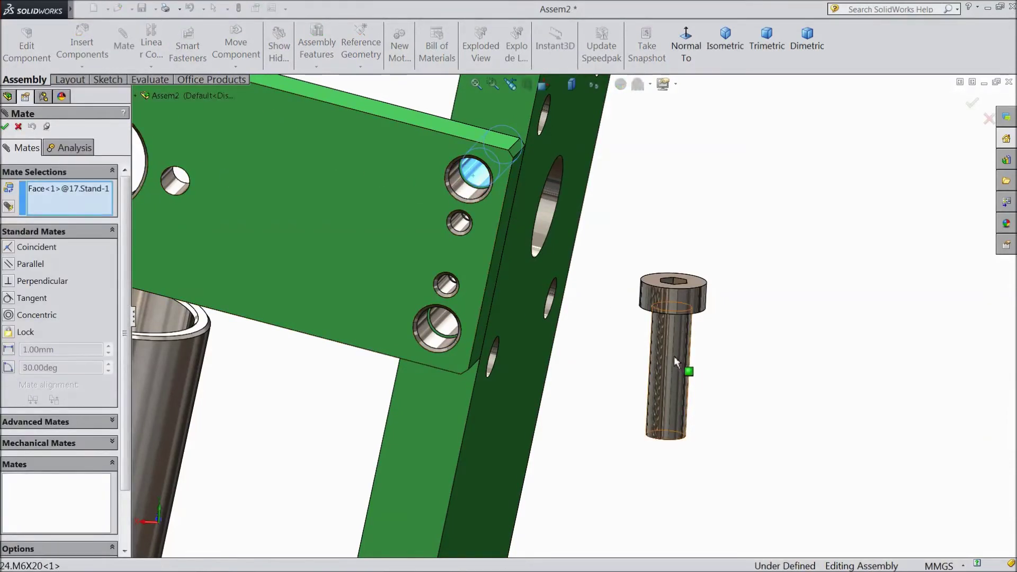
click(688, 368)
scroll(659, 277, up, 3)
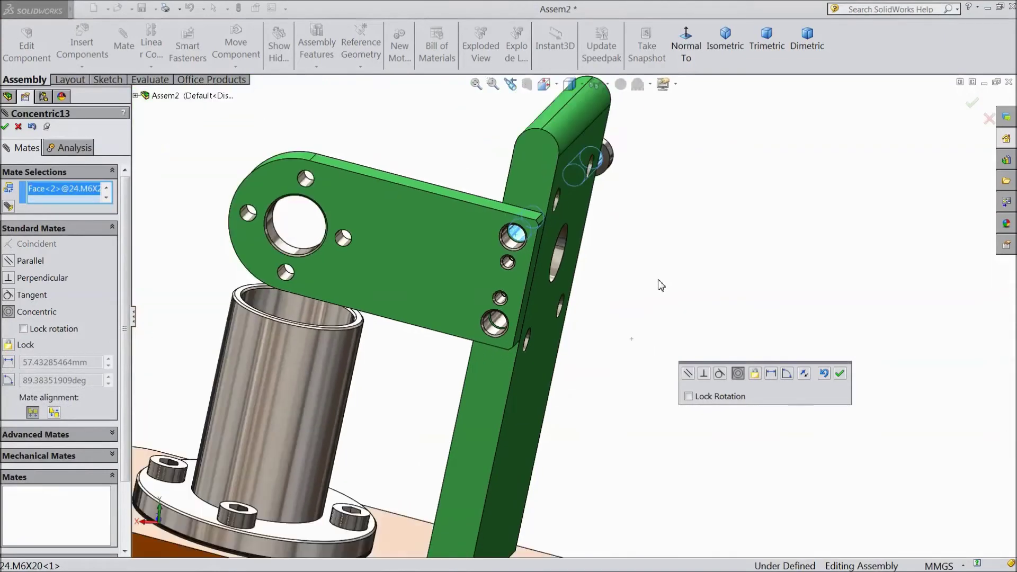
click(804, 374)
middle_drag(674, 293, 568, 445)
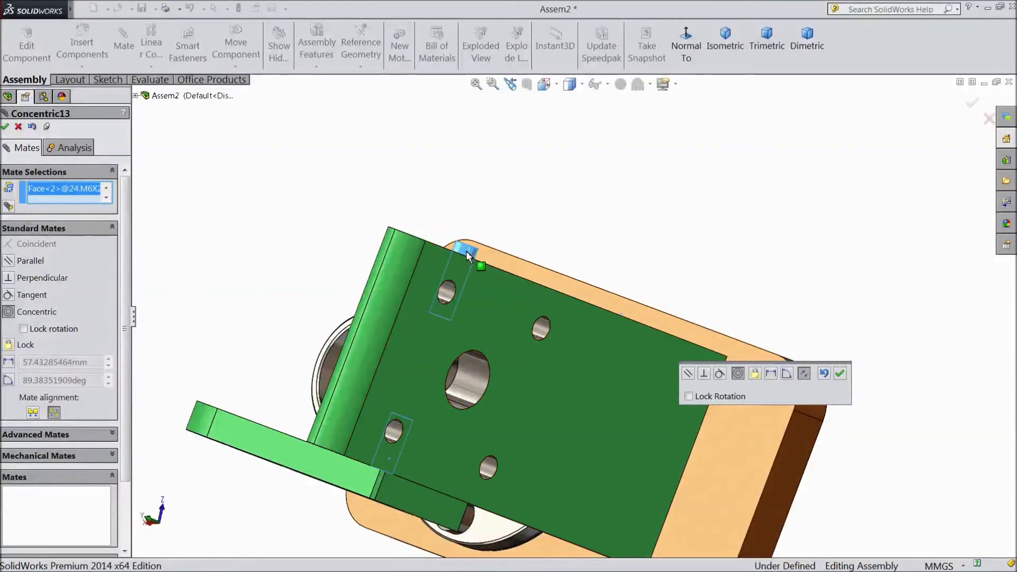
drag(466, 251, 535, 189)
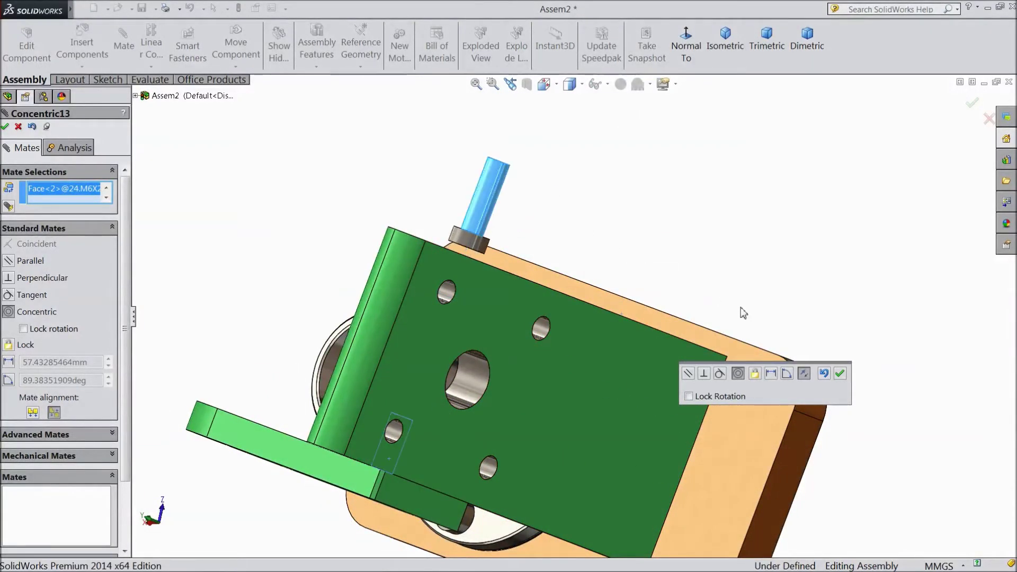
click(840, 375)
Step: Add a coincident mate between the stand support's outer face and the underside of the M6X20 screw head, and finish mating
middle_drag(608, 289, 656, 181)
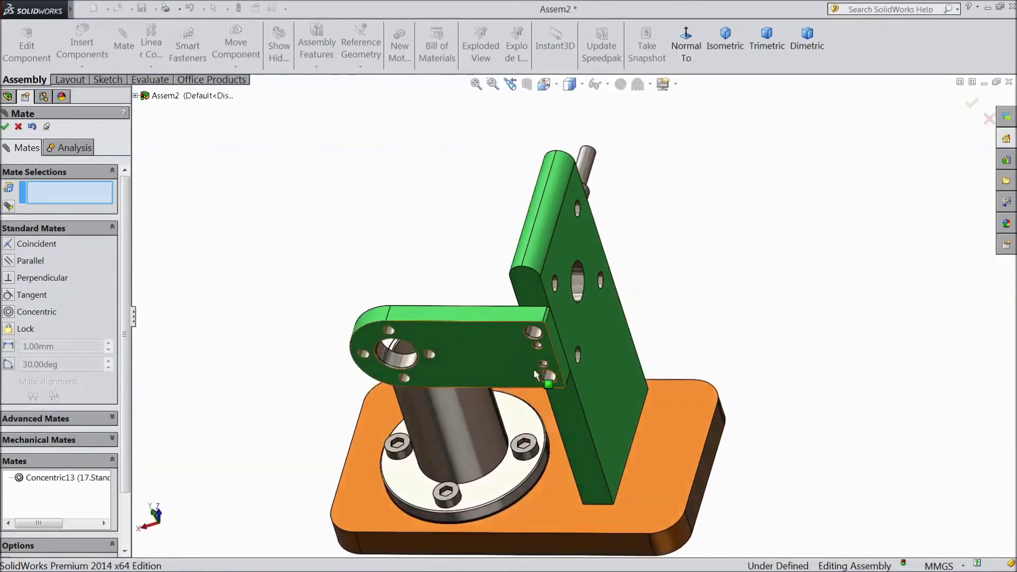
click(520, 358)
middle_drag(559, 340, 529, 252)
scroll(524, 289, down, 6)
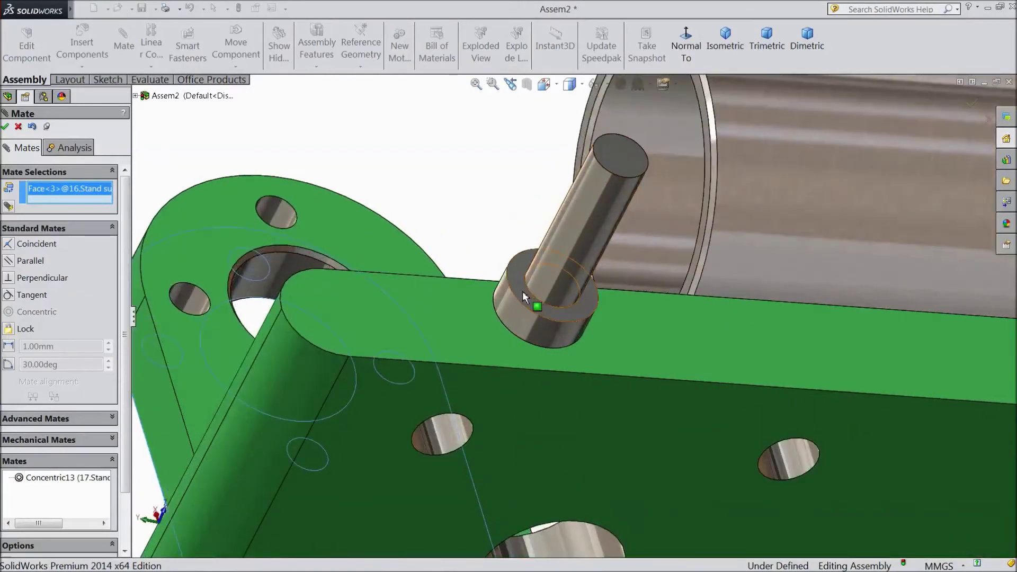
click(522, 291)
scroll(650, 282, up, 3)
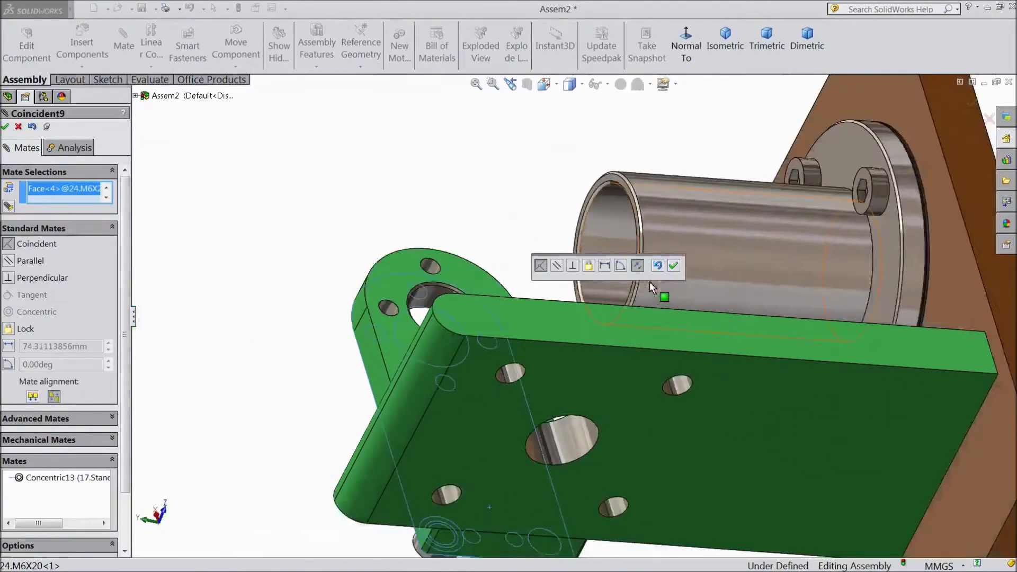
scroll(649, 281, up, 2)
middle_drag(549, 339, 644, 300)
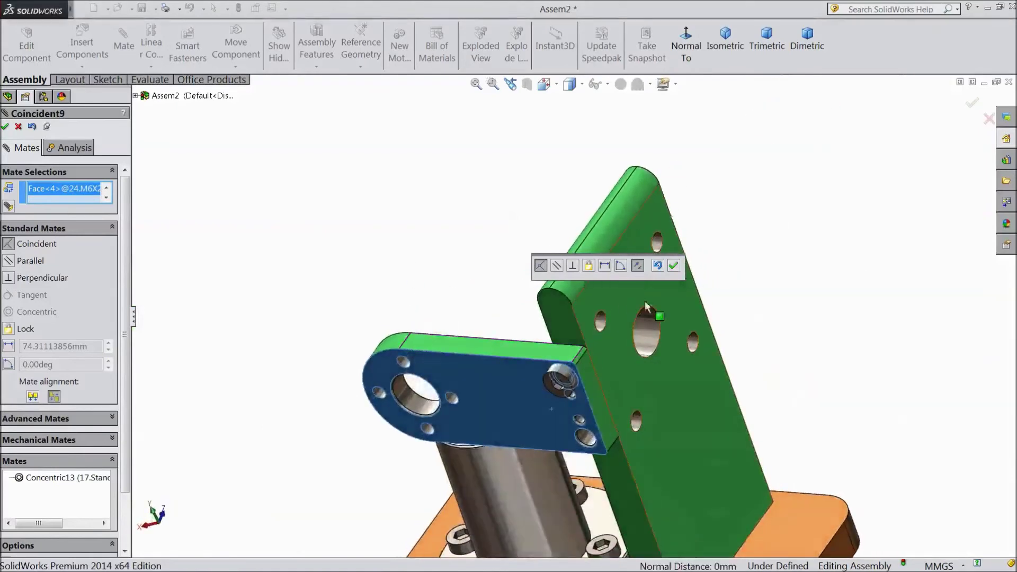
click(673, 265)
middle_drag(675, 265, 747, 275)
scroll(627, 368, down, 2)
scroll(657, 257, down, 2)
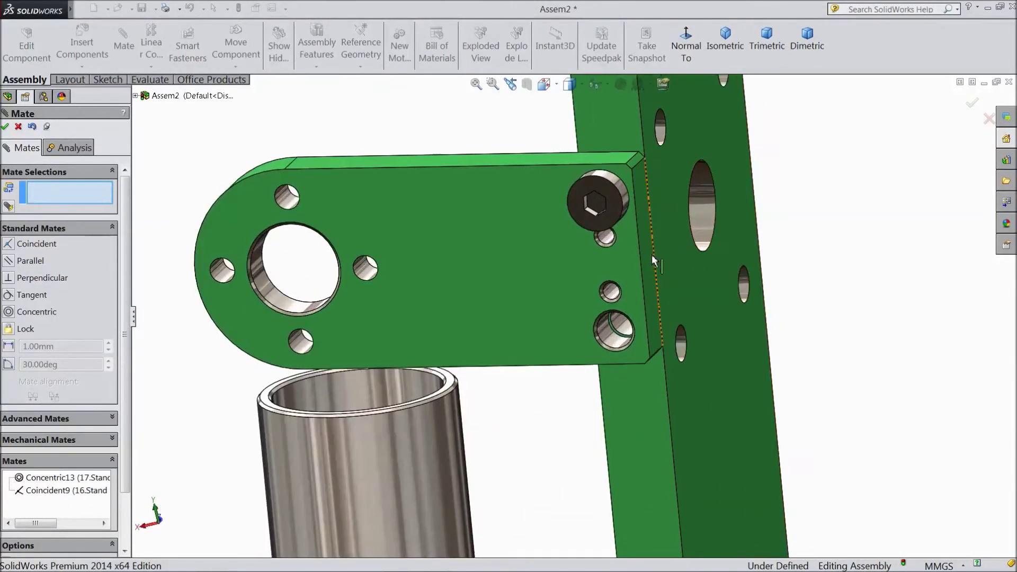
scroll(803, 252, up, 2)
middle_drag(803, 252, 861, 231)
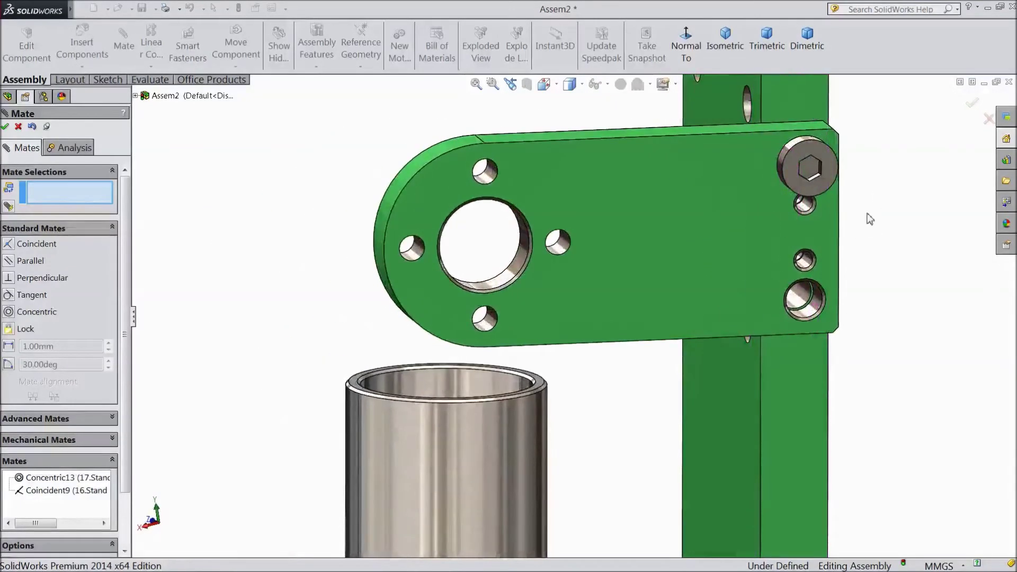
scroll(847, 197, down, 1)
scroll(842, 197, down, 2)
scroll(731, 268, down, 1)
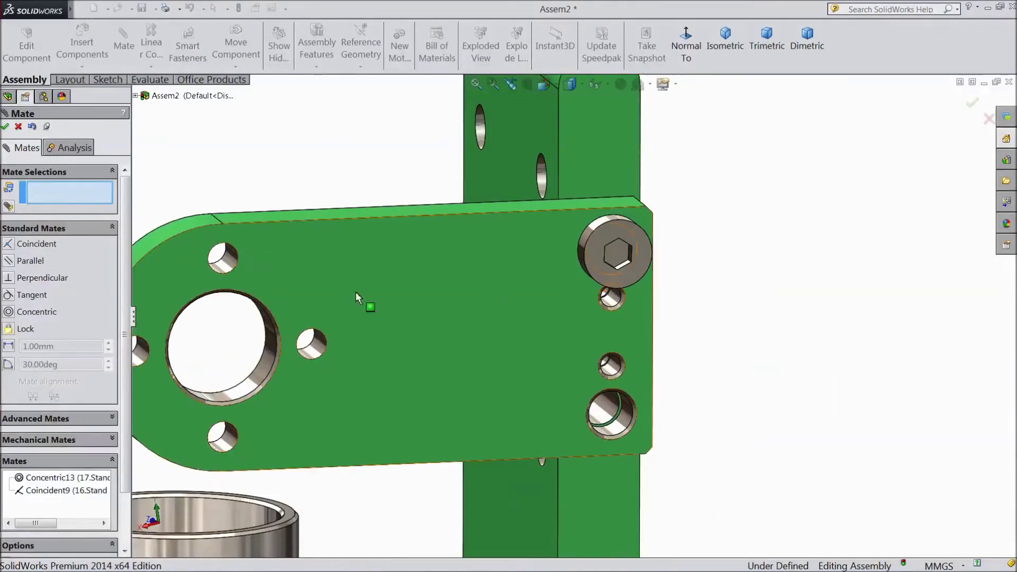
click(5, 127)
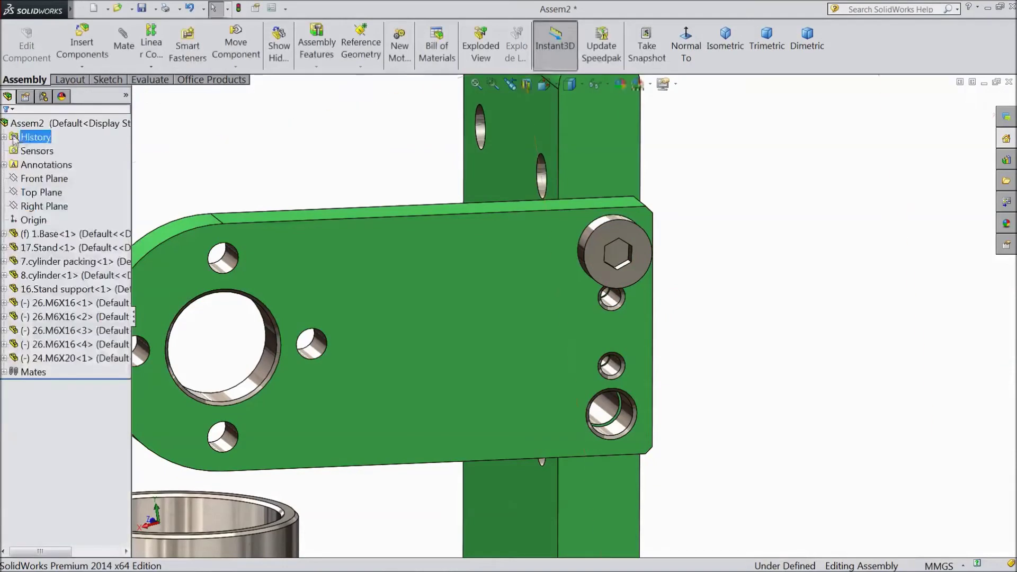
Step: Copy the M6X20 screw with its mates into the stand support's lower large hole, seating it on the support's outer face
click(82, 67)
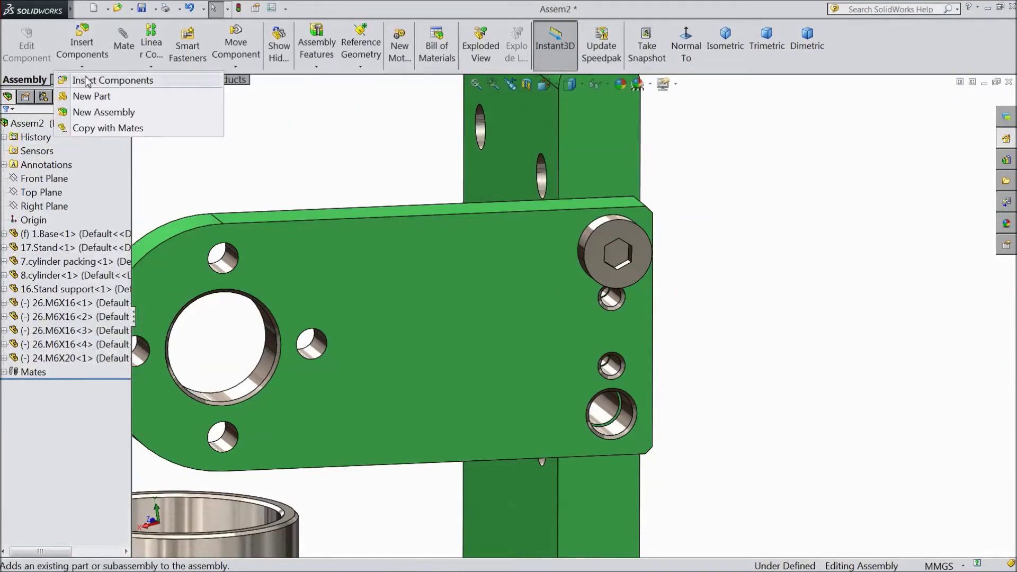
click(102, 128)
click(602, 269)
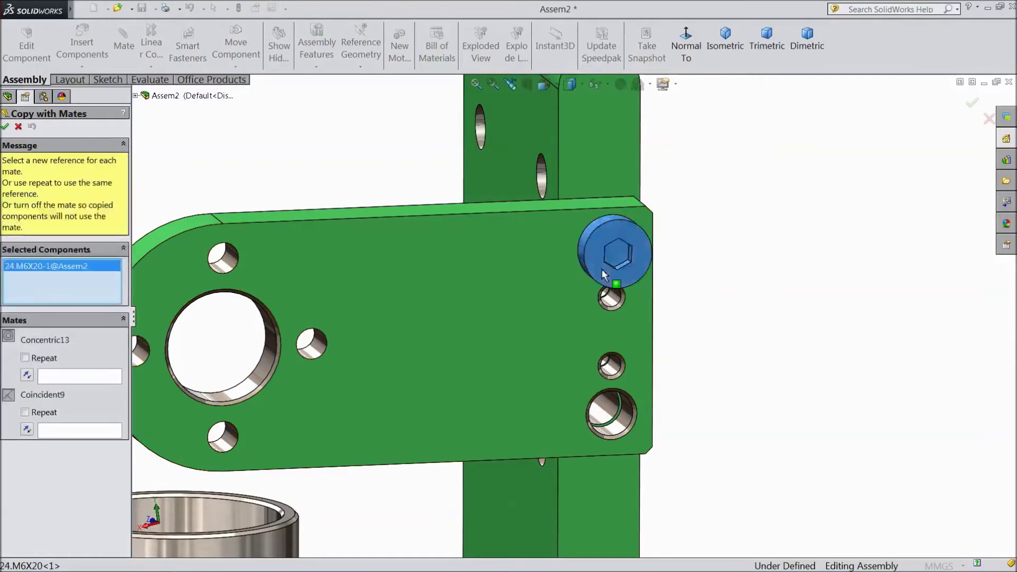
click(59, 381)
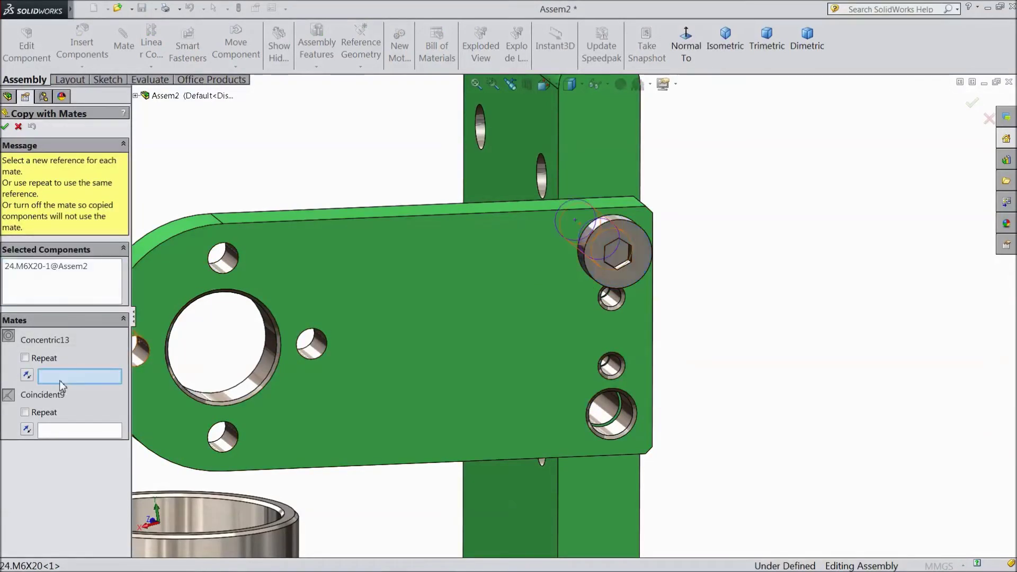
click(612, 420)
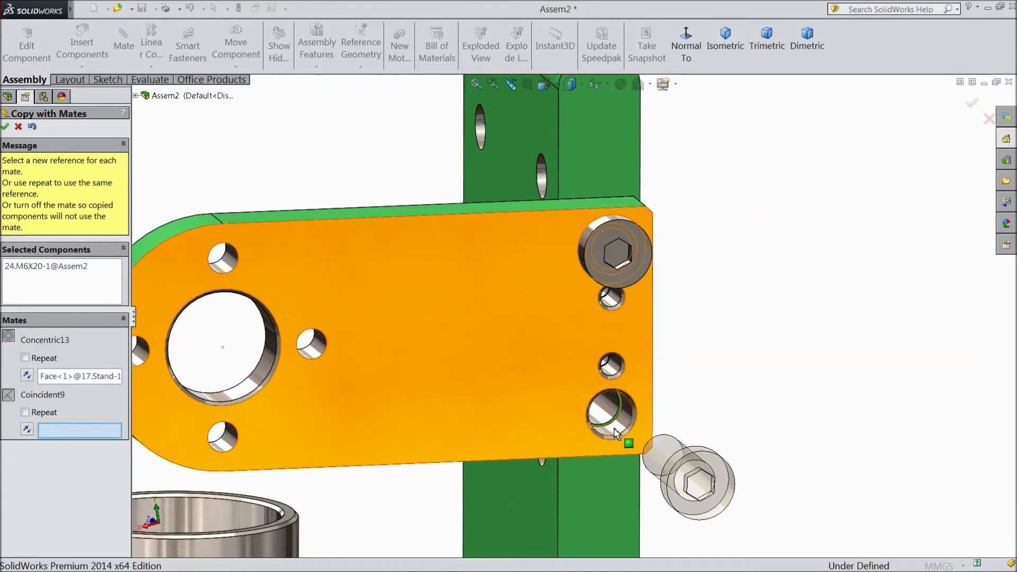
click(535, 395)
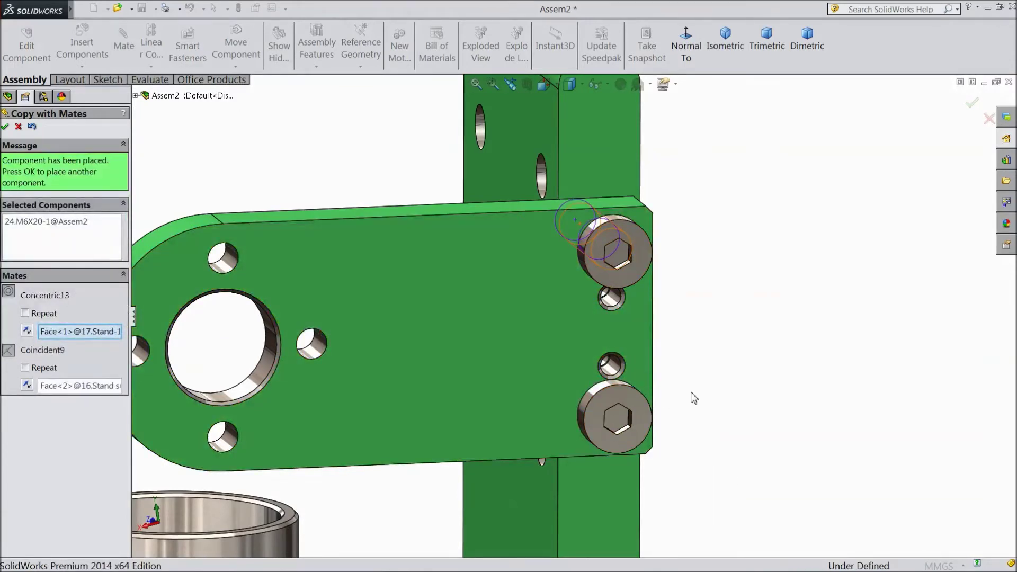
click(5, 126)
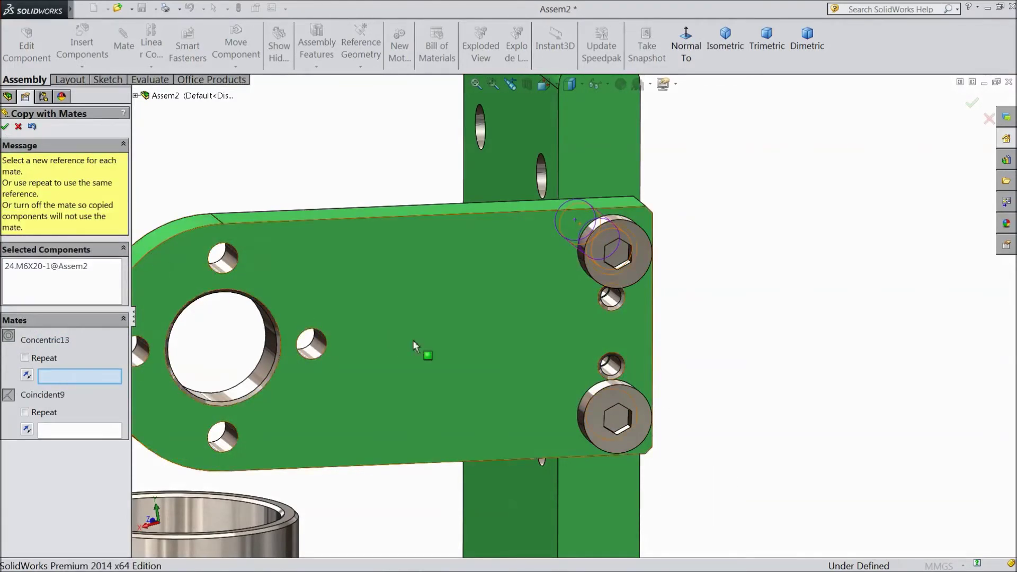
Step: Place a mated M6X20 screw copy in a counterbored hole on the base's underside, seated on the counterbore floor
scroll(412, 339, up, 6)
middle_drag(589, 396, 688, 341)
scroll(554, 342, down, 10)
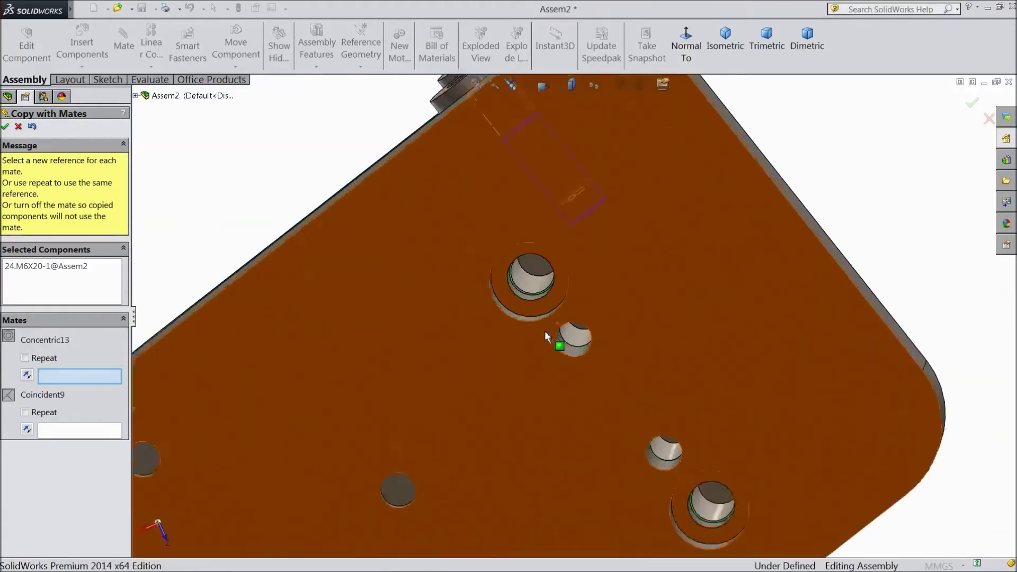
middle_drag(875, 145, 854, 167)
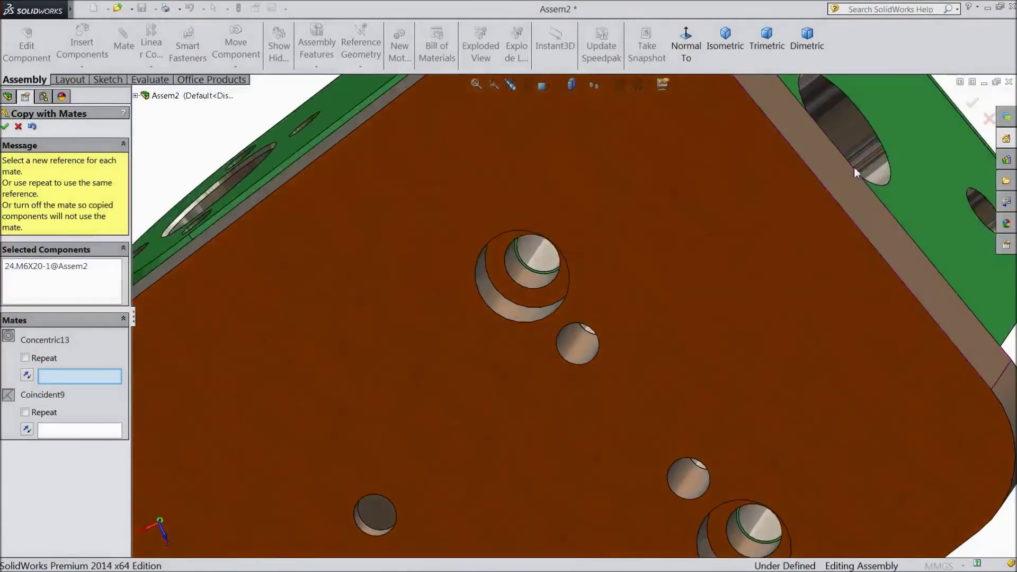
scroll(526, 273, down, 3)
scroll(530, 286, up, 5)
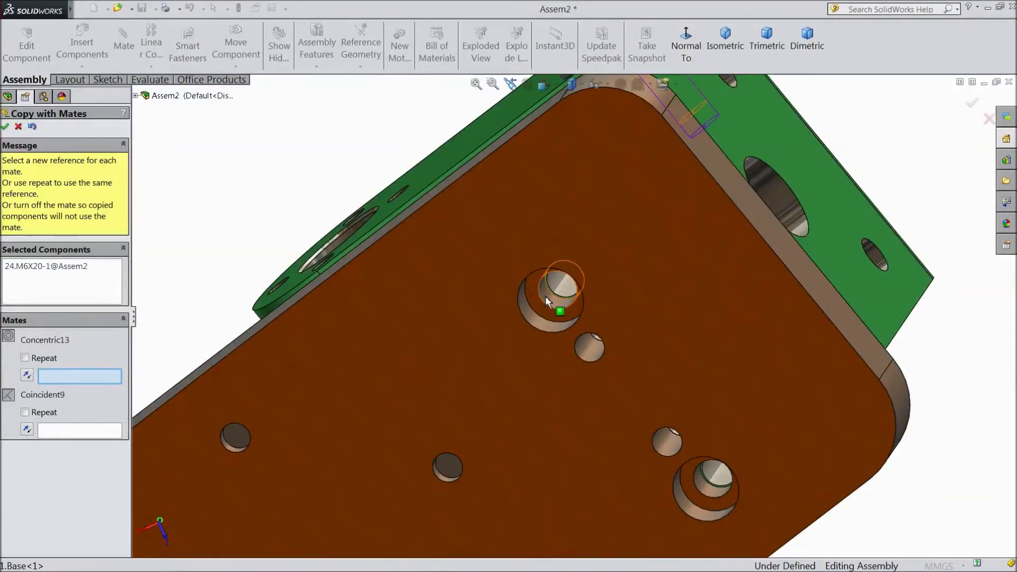
click(546, 297)
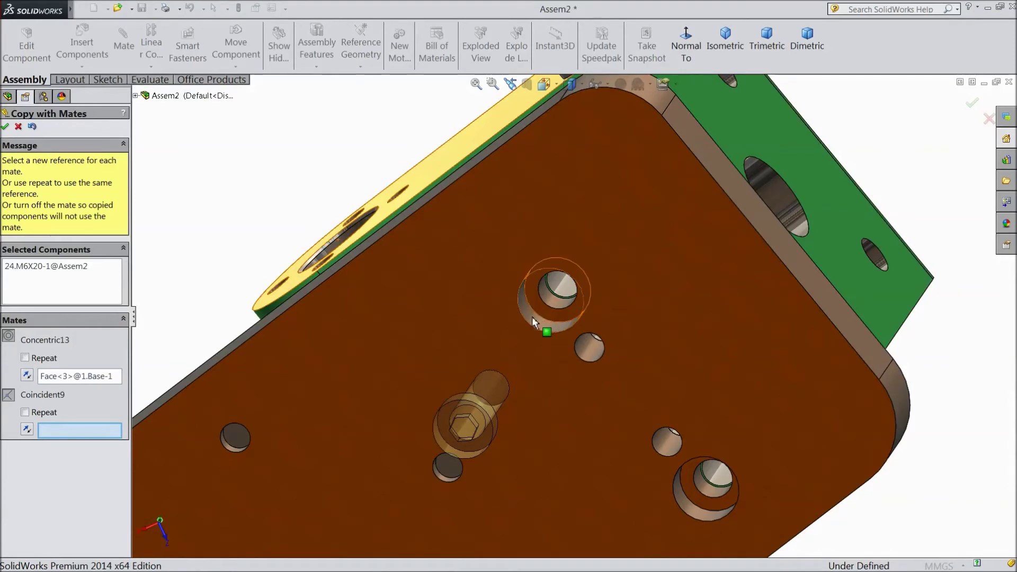
scroll(562, 307, down, 1)
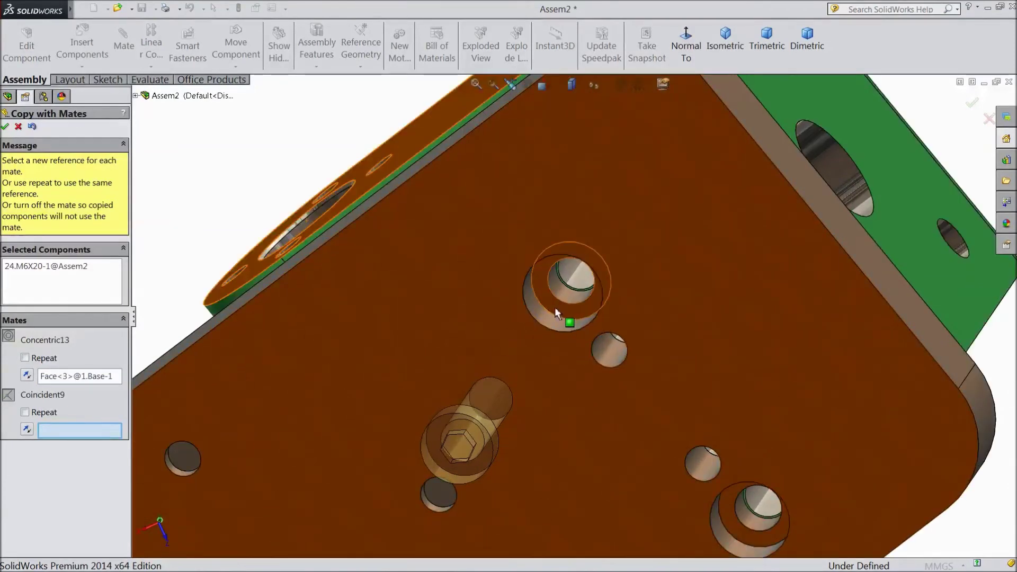
click(555, 308)
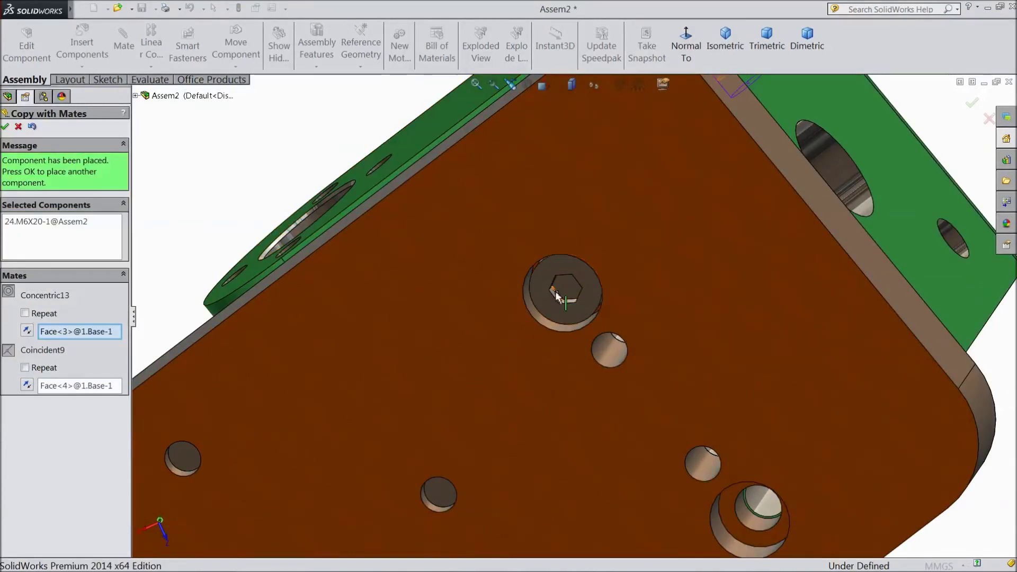
scroll(555, 297, up, 5)
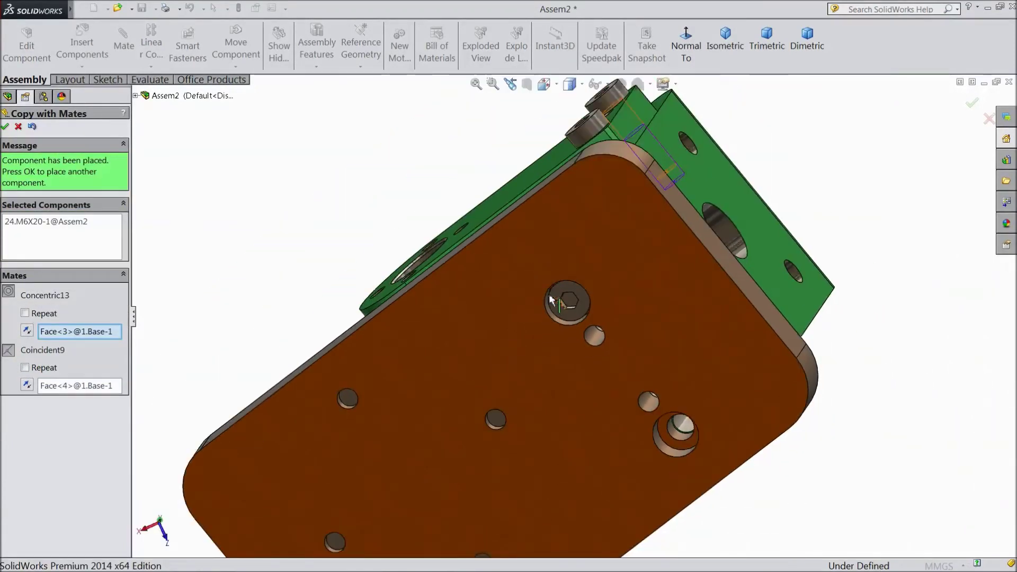
click(5, 127)
Step: Place another mated M6X20 screw copy in the remaining counterbored hole on the base's underside, seated on its counterbore floor, and finish copying
scroll(691, 440, down, 4)
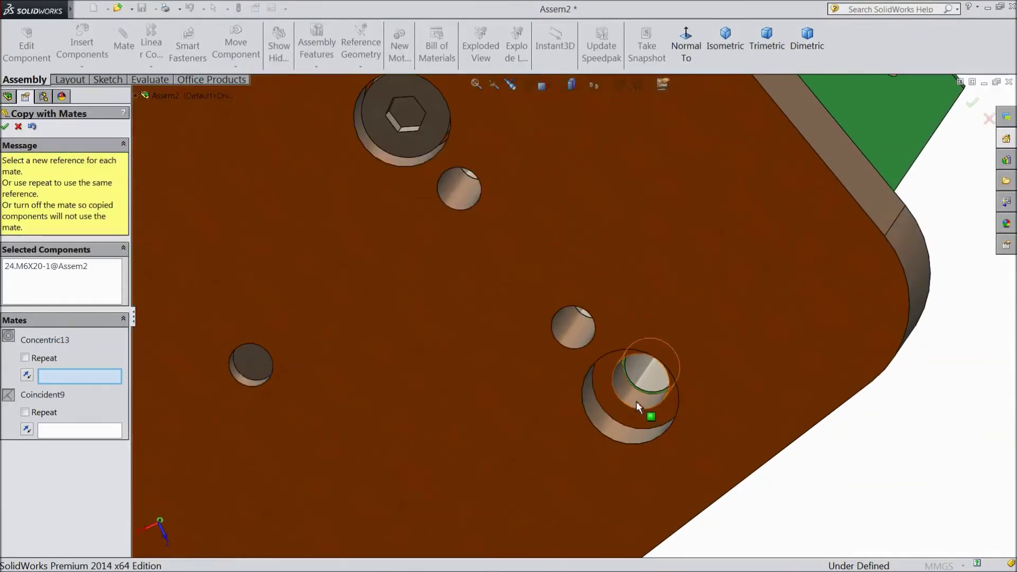
click(636, 400)
scroll(627, 406, up, 3)
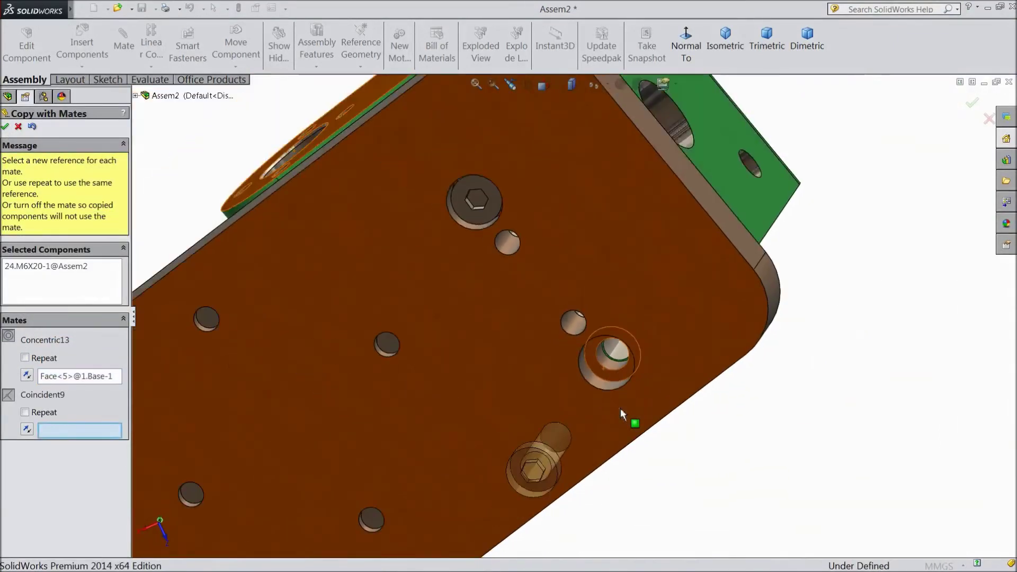
scroll(590, 419, down, 1)
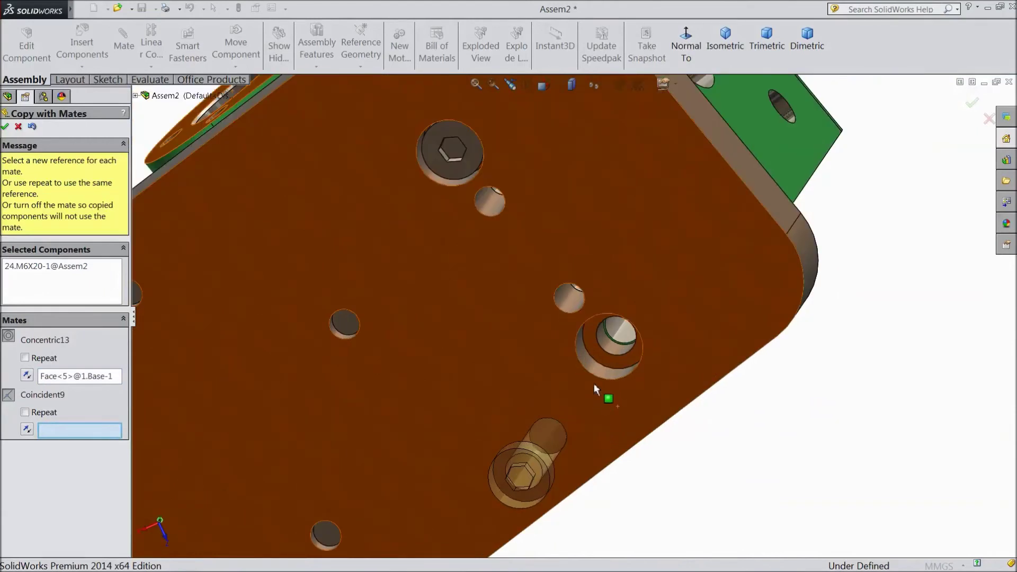
click(599, 355)
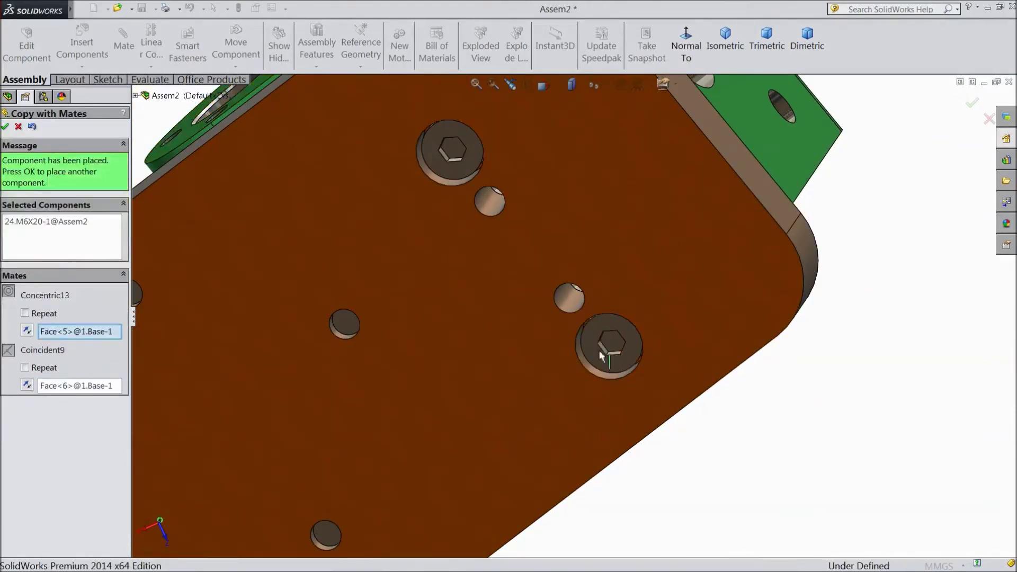
click(5, 126)
click(18, 126)
key(f)
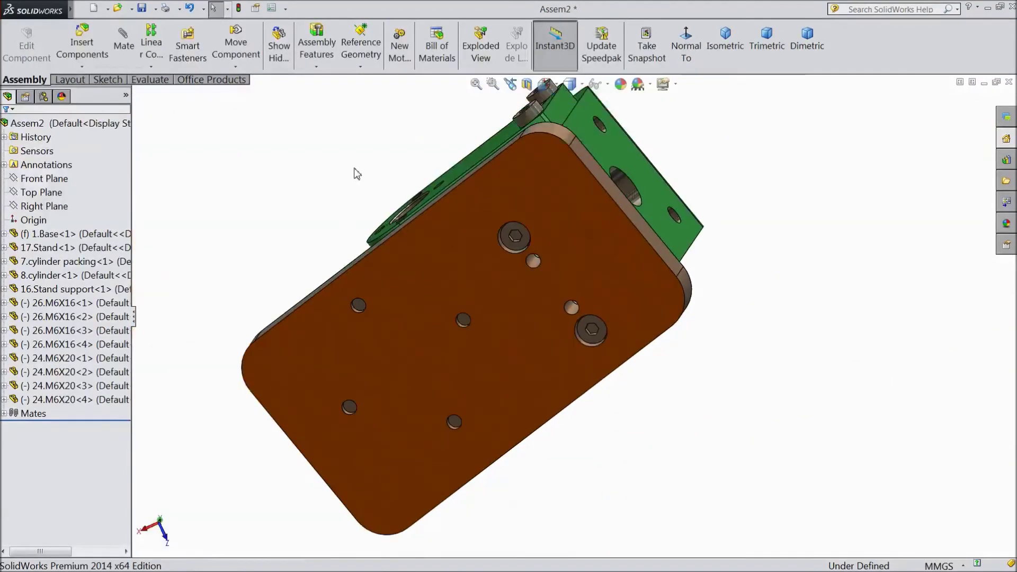
Step: Insert the part 29.Dowel pin M5X20 from the files folder and place it loose beside the base
middle_drag(342, 164, 529, 317)
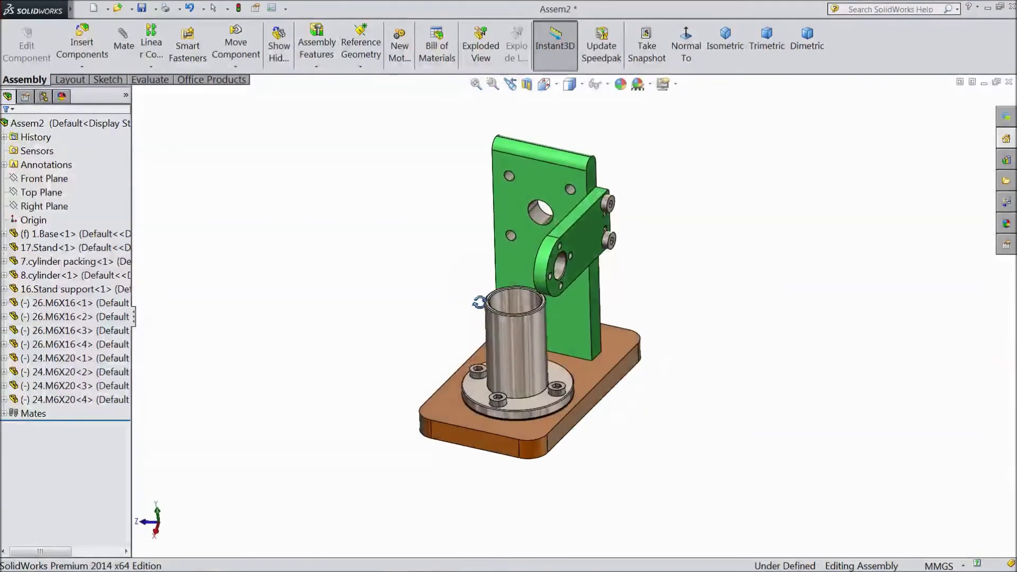
scroll(545, 320, down, 6)
scroll(521, 287, up, 8)
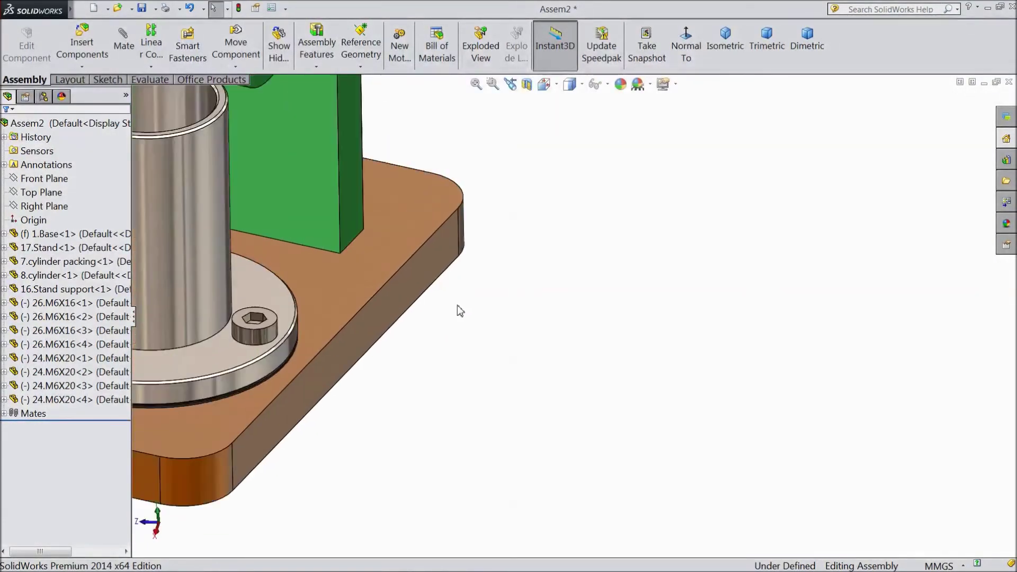
scroll(476, 189, down, 3)
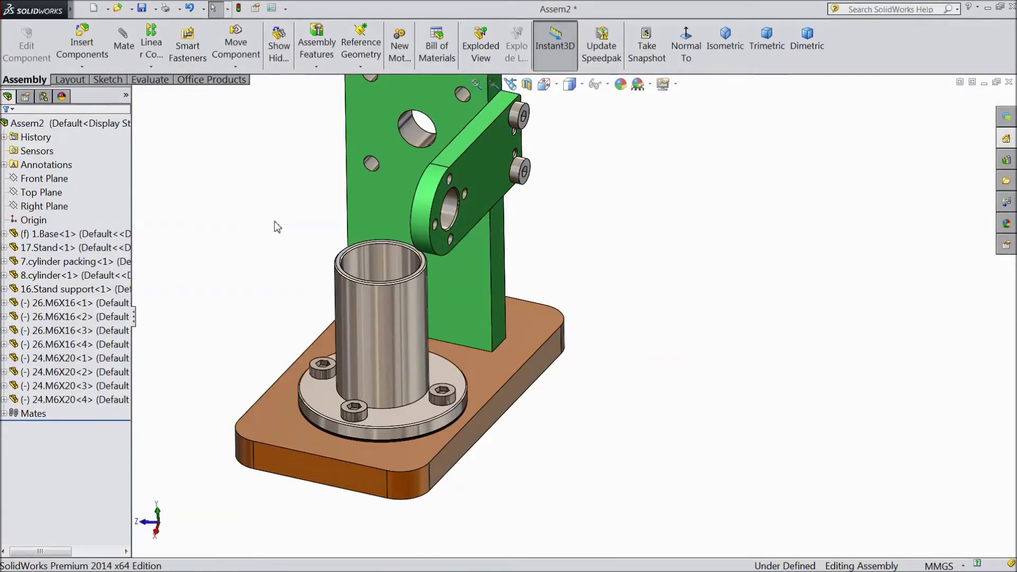
click(82, 42)
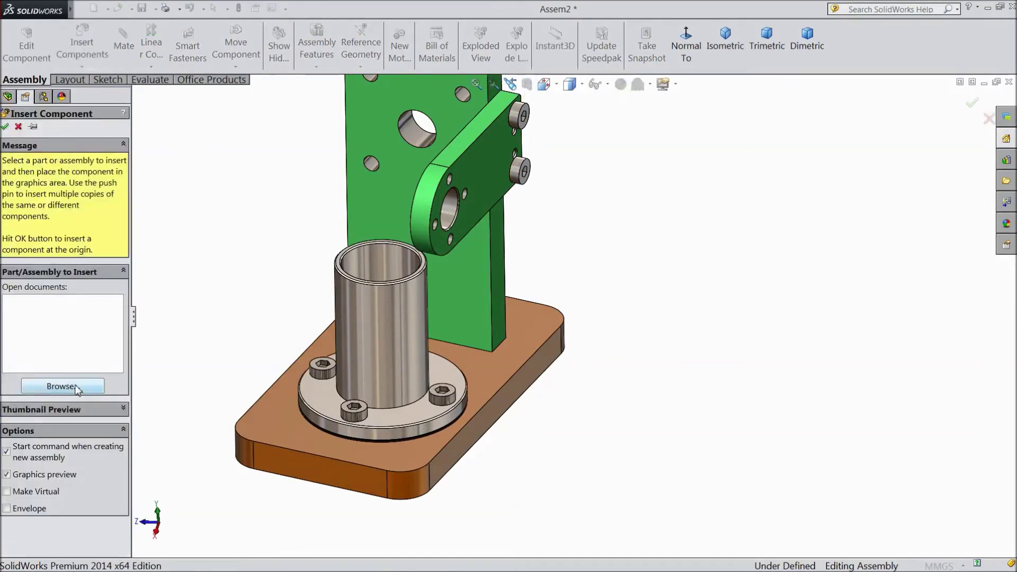
click(77, 387)
drag(867, 256, 869, 365)
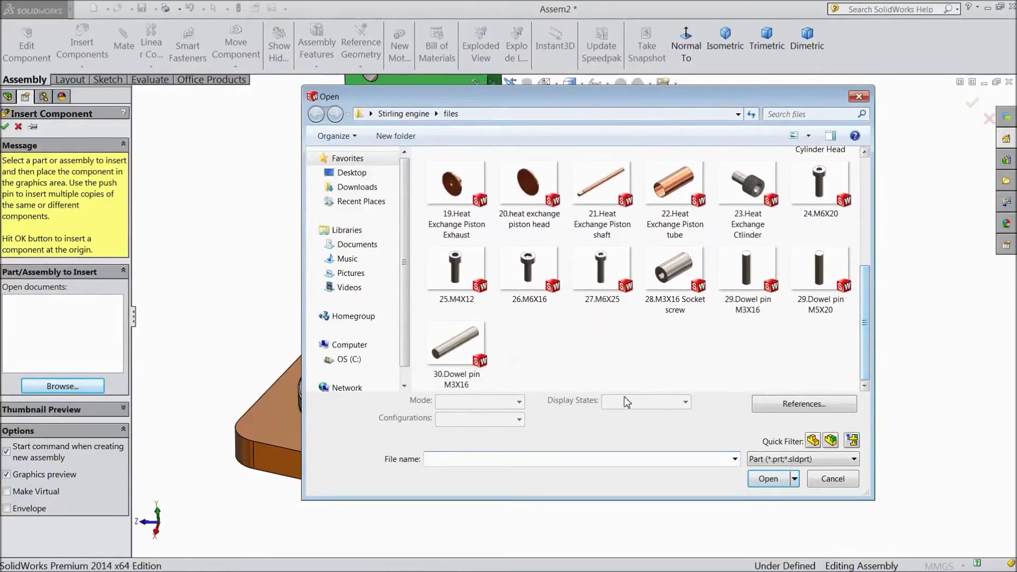
click(818, 310)
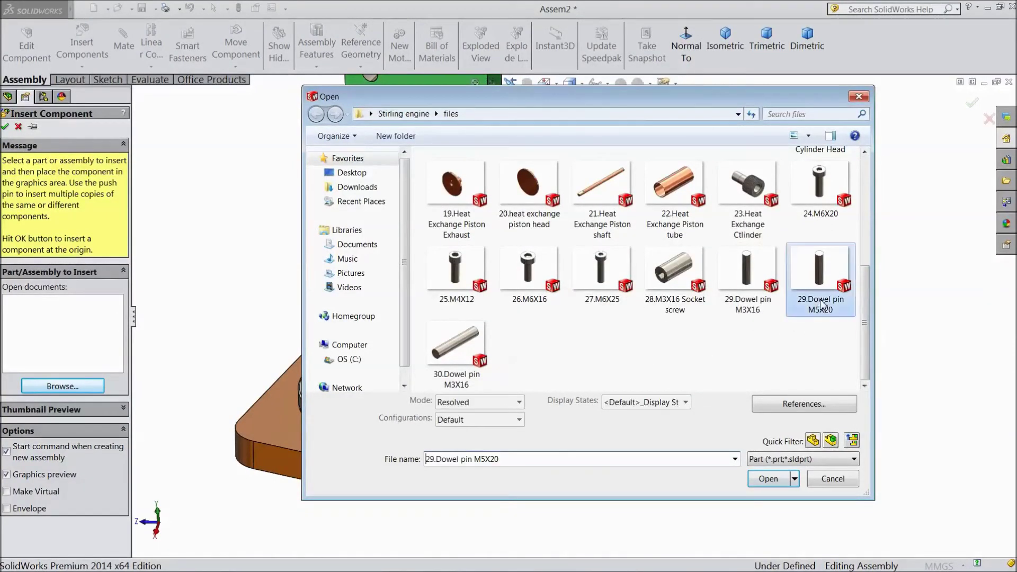
click(768, 480)
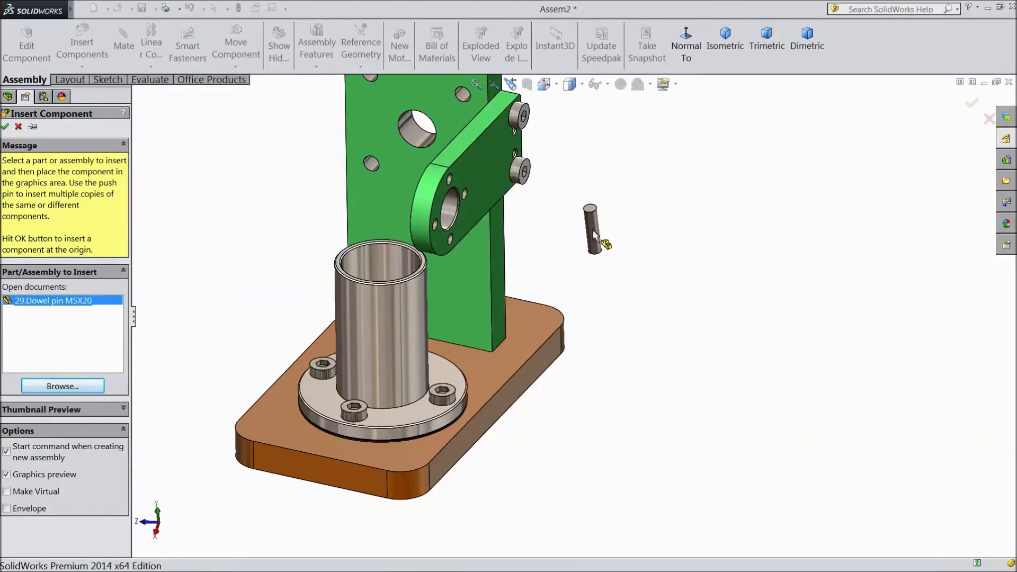
click(555, 430)
Step: Mate the M5X20 dowel pin's cylindrical face concentric with one of the two small holes between the screws on the base's underside
middle_drag(597, 411, 604, 356)
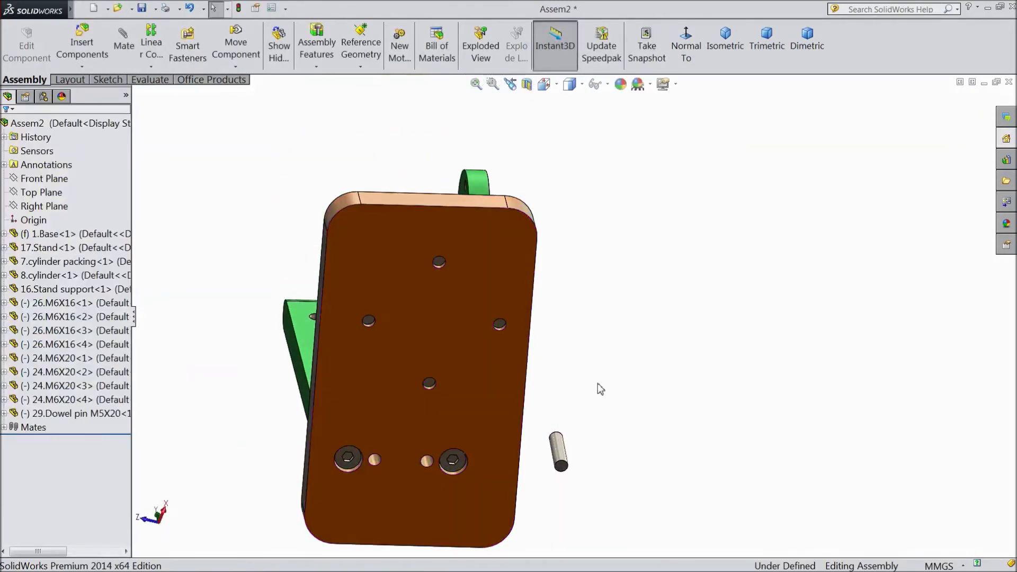
scroll(583, 358, up, 3)
scroll(473, 451, down, 3)
scroll(582, 328, down, 2)
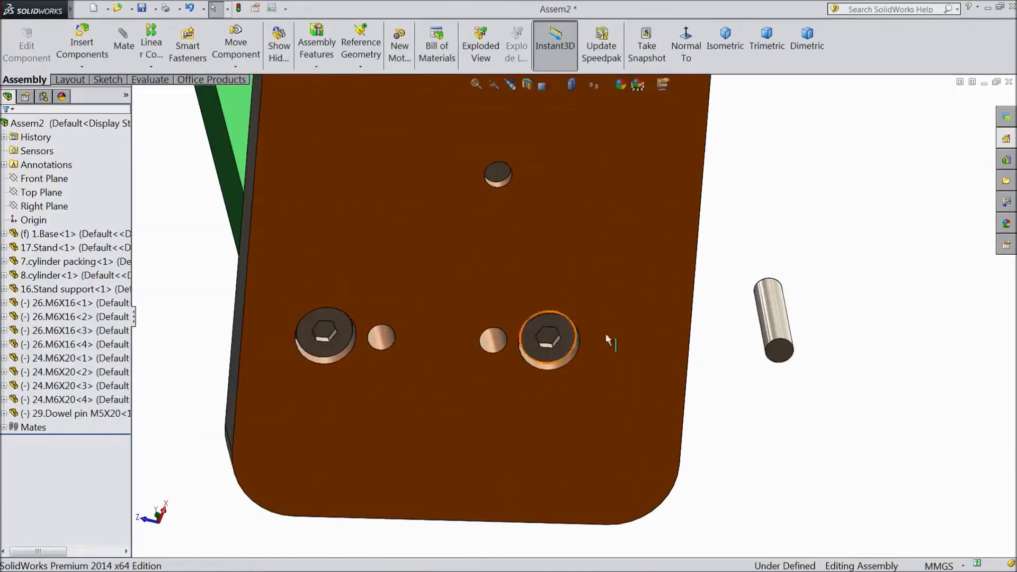
click(784, 331)
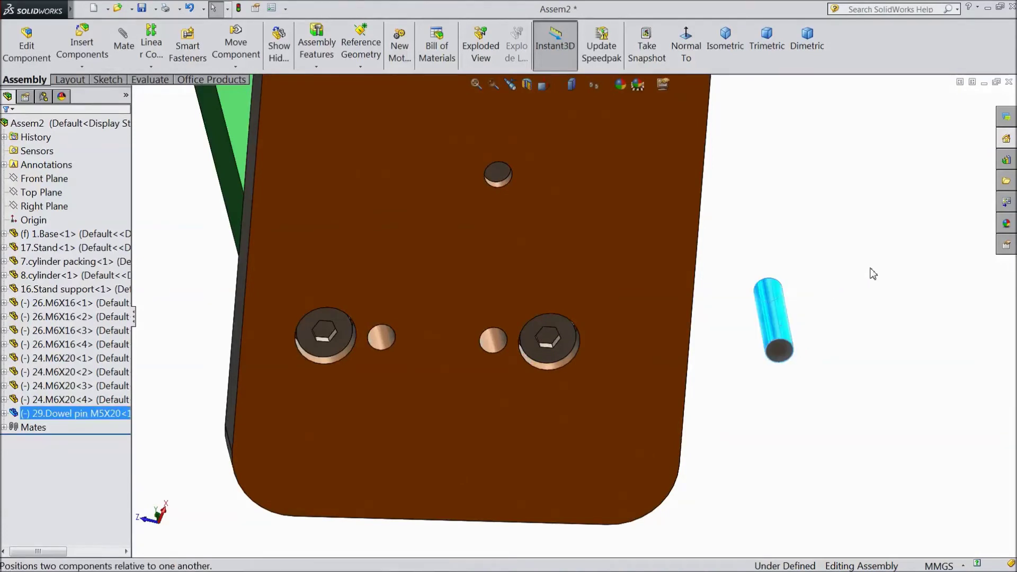
key(m)
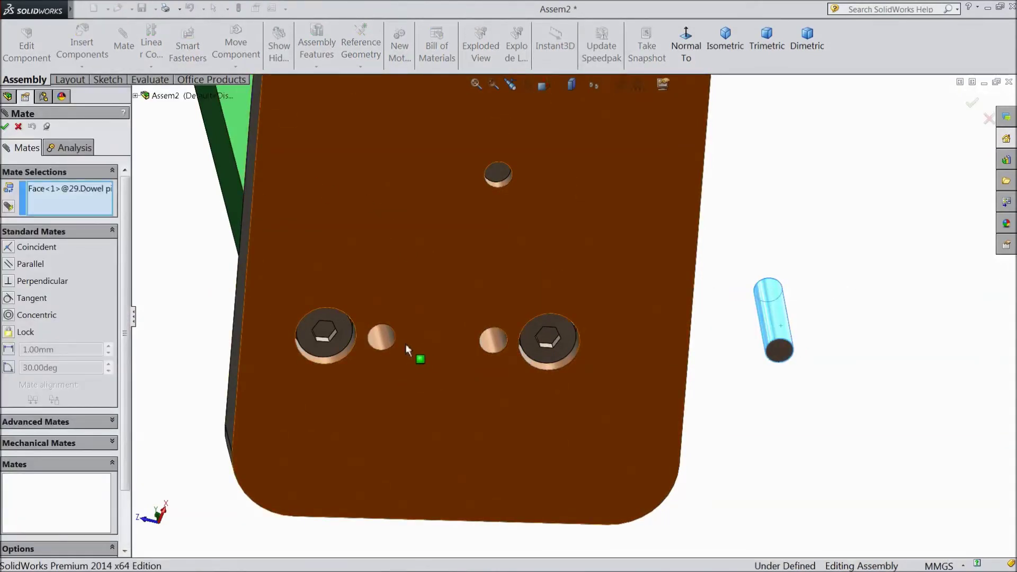
click(381, 337)
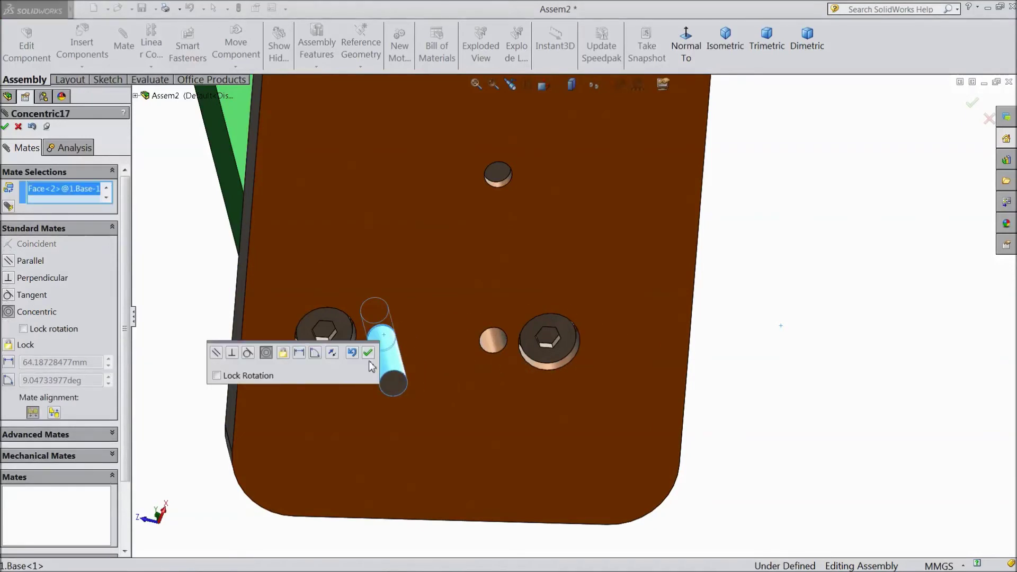
click(368, 354)
Step: Add a coincident mate between the dowel pin's end face and the base's underside, and finish mating
click(396, 384)
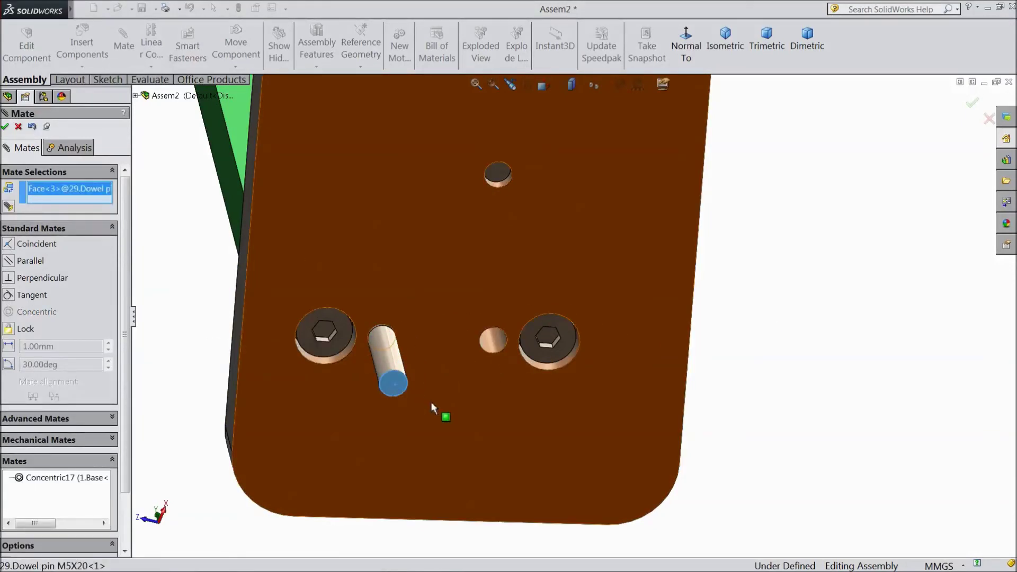
click(436, 409)
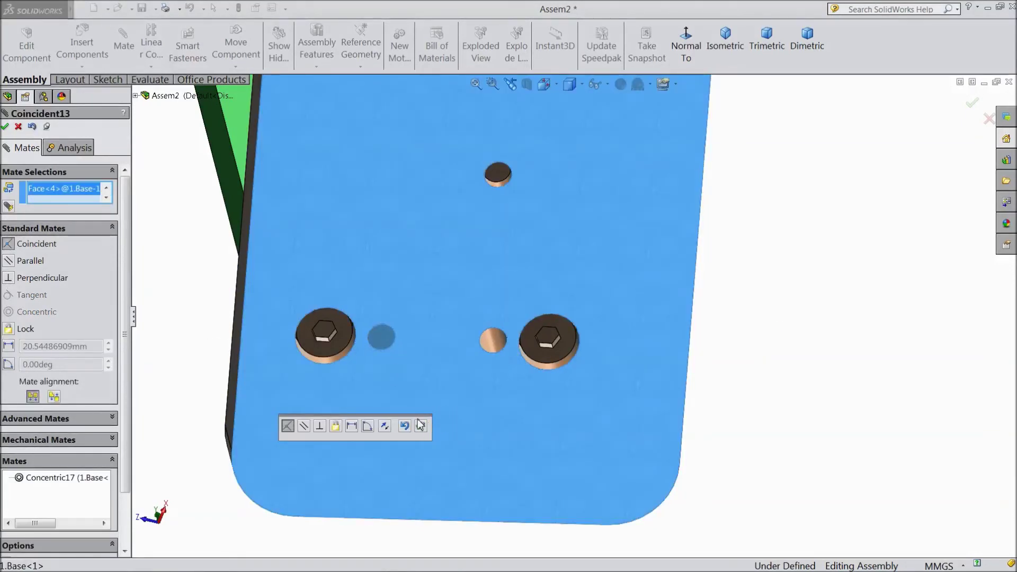
click(421, 427)
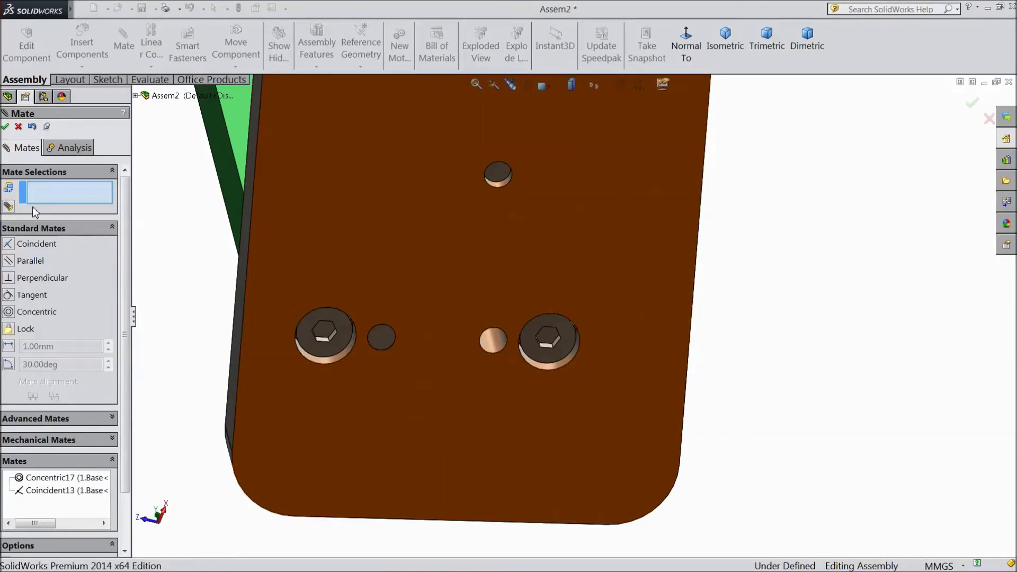
click(4, 126)
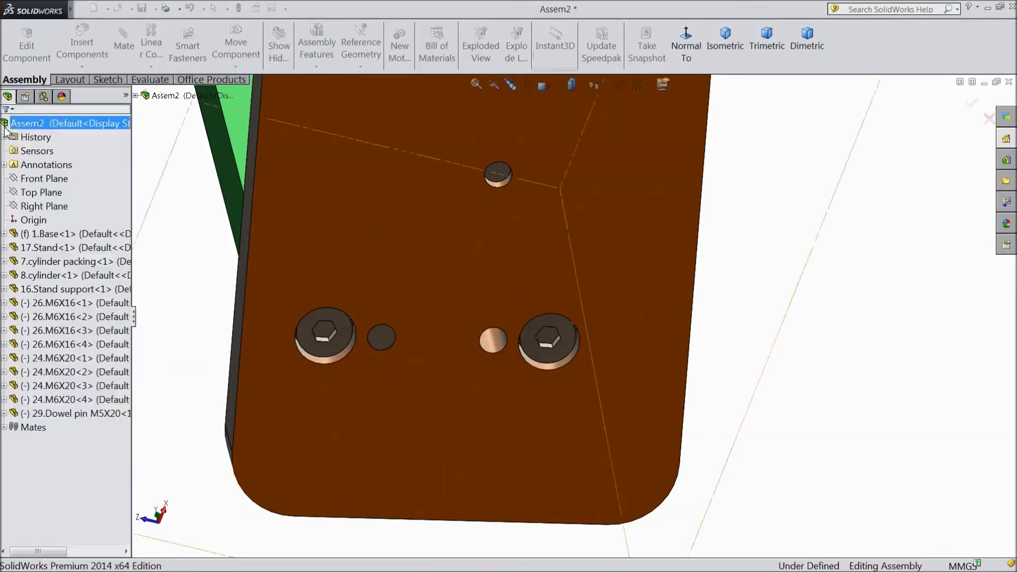
Step: Copy the M5X20 dowel pin with its mates into the other small hole between the screws, flush with the base's underside
click(86, 67)
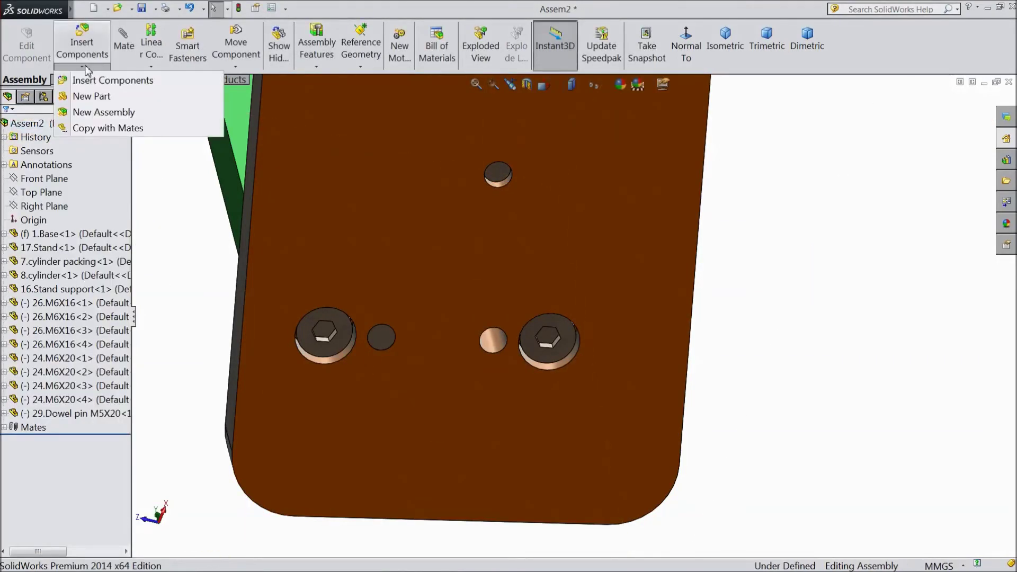
click(105, 129)
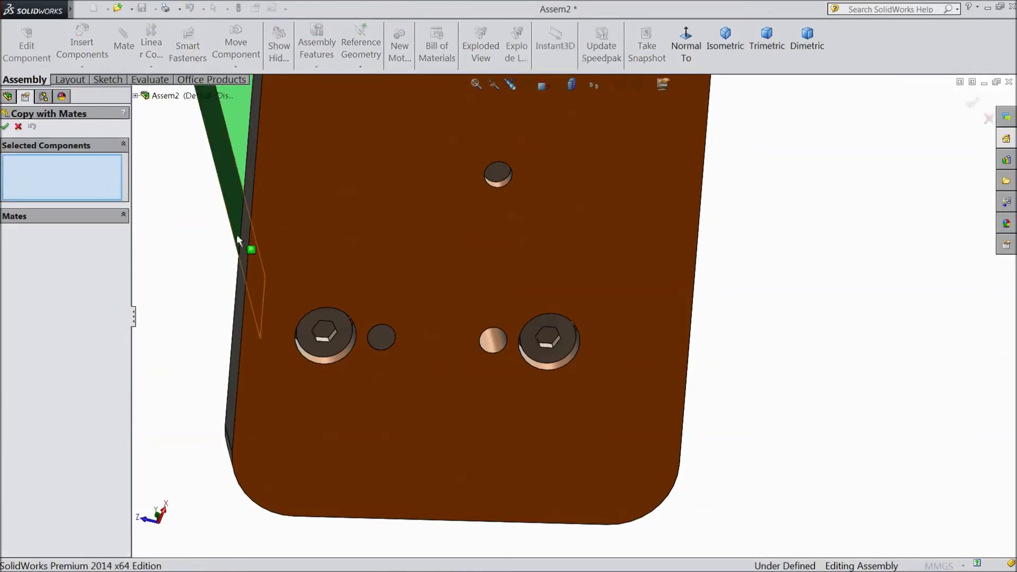
click(383, 339)
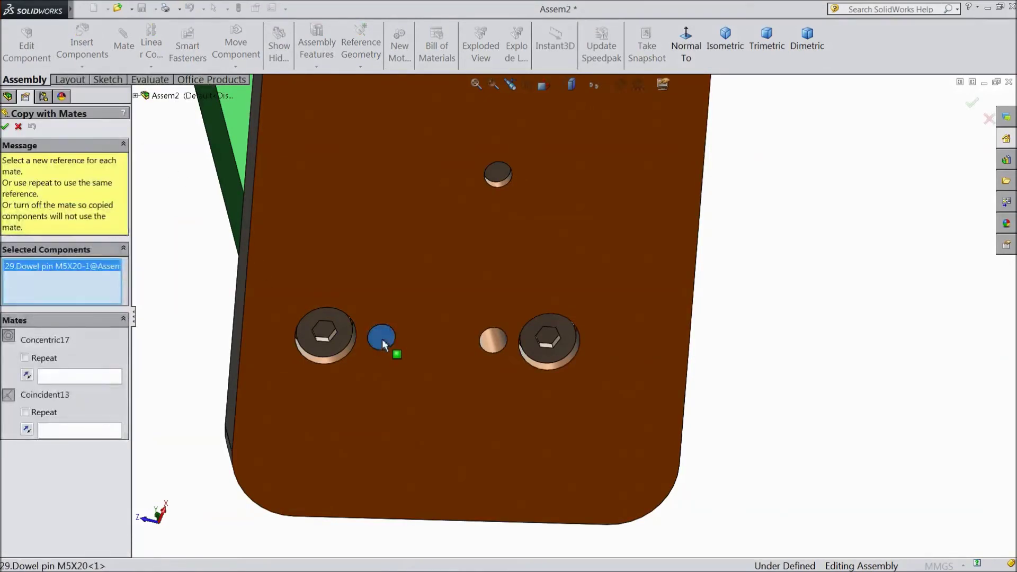
click(496, 345)
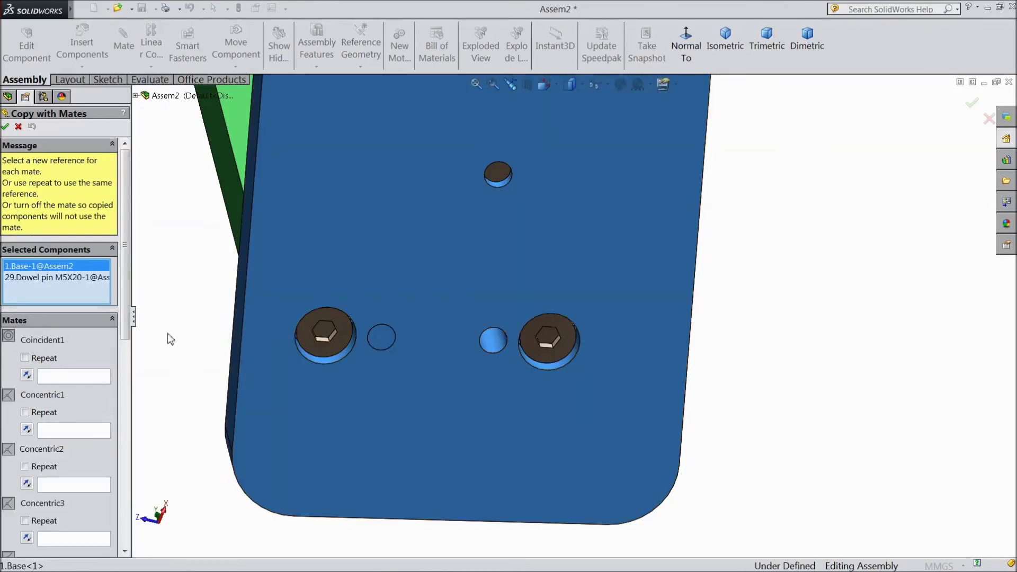
right_click(75, 278)
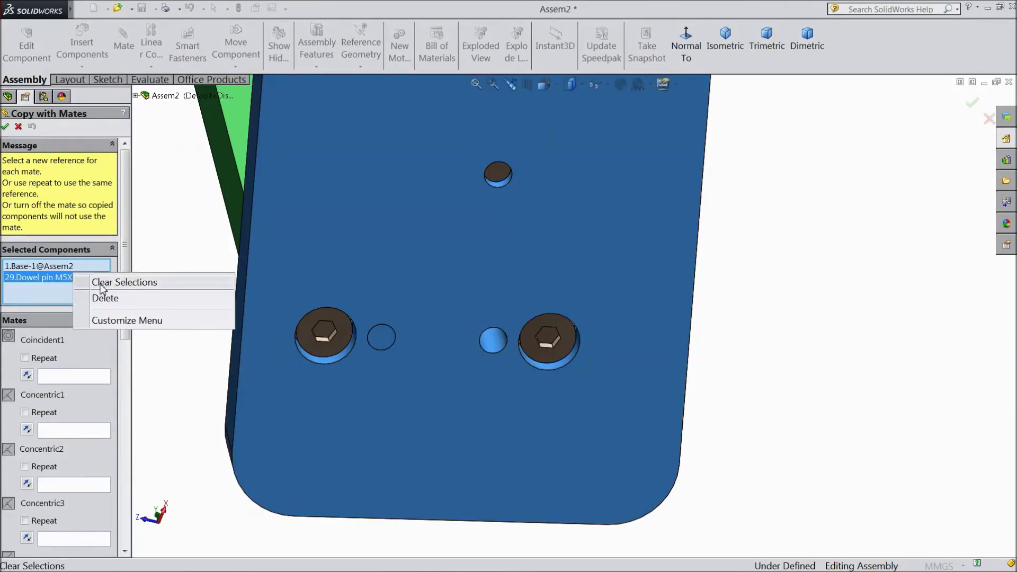
click(104, 281)
click(380, 341)
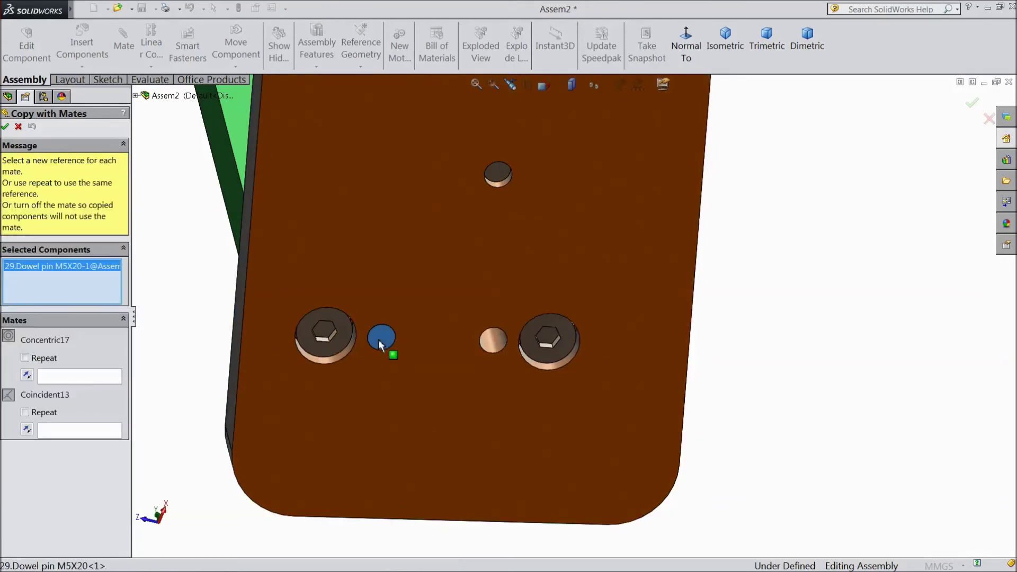
click(88, 377)
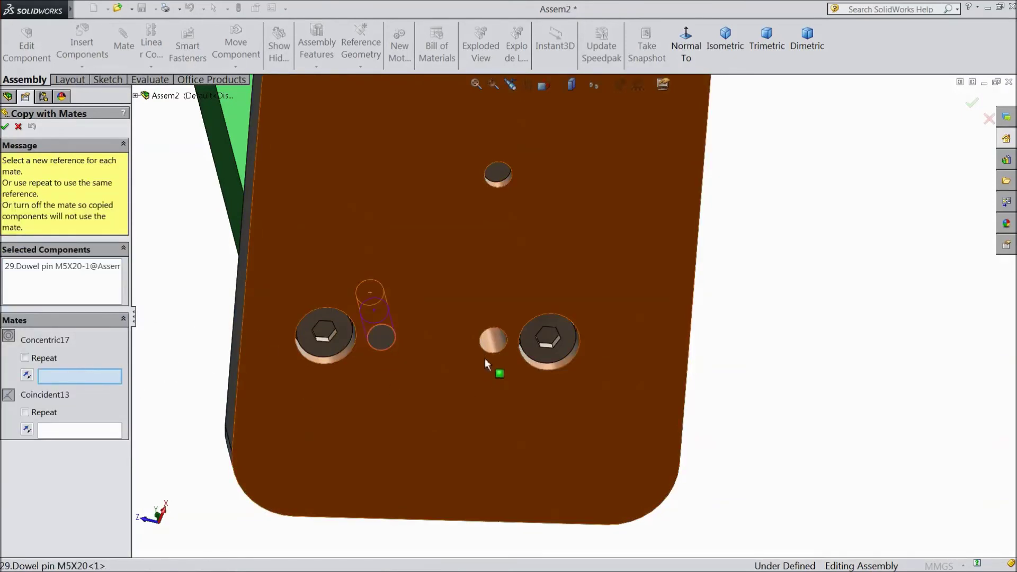
click(494, 341)
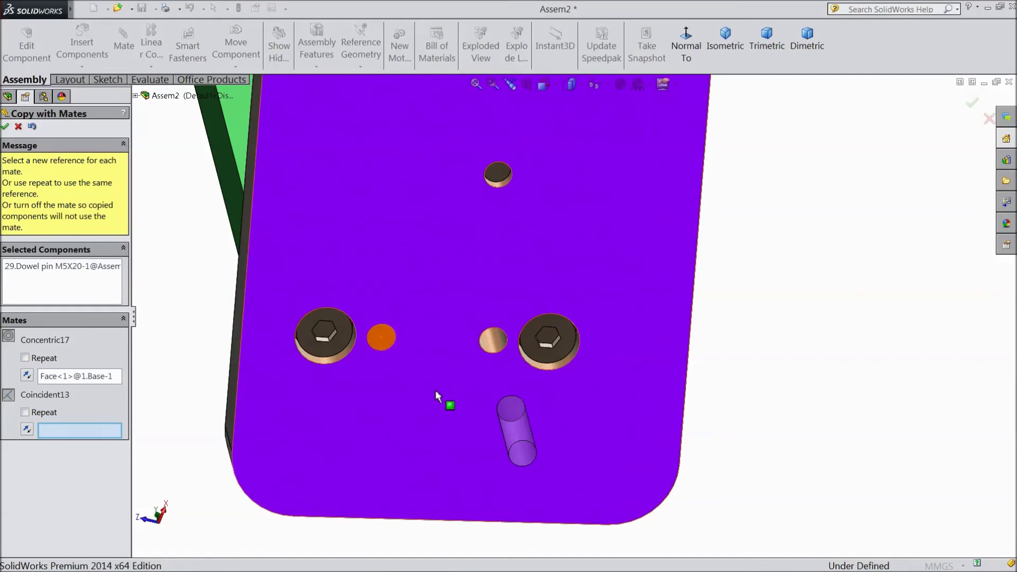
click(433, 388)
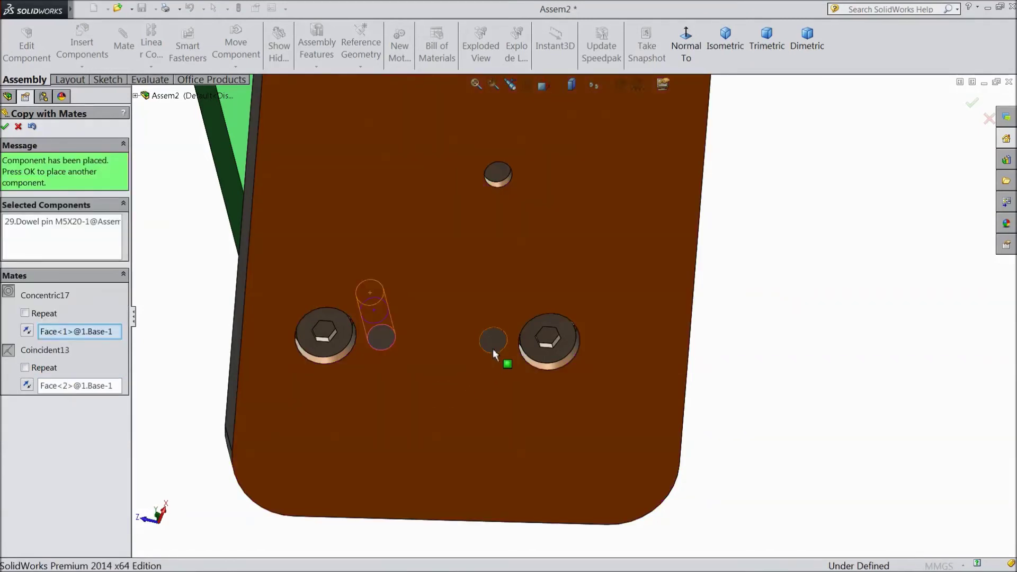
click(5, 127)
click(5, 127)
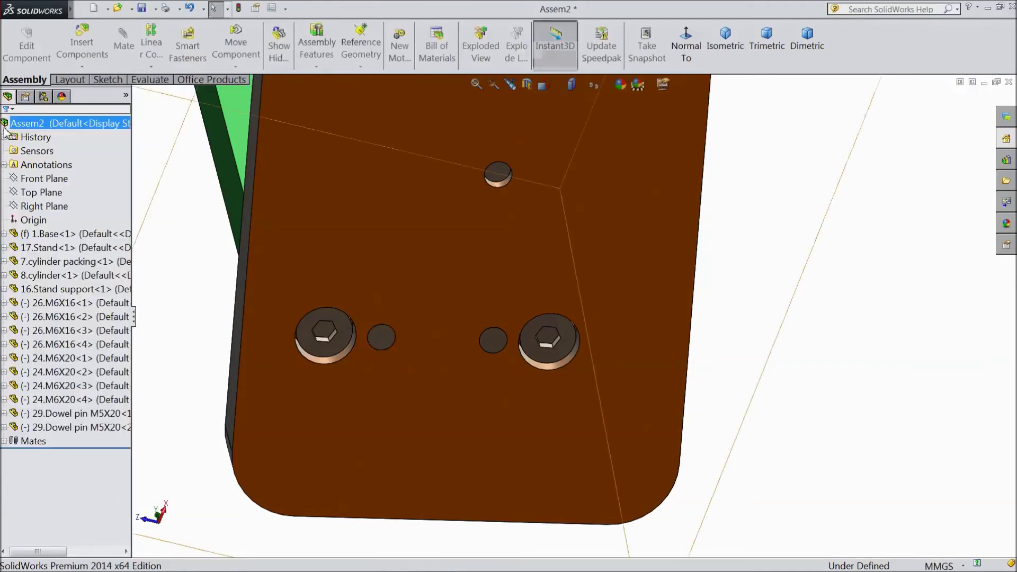
Step: Insert the part 30.Dowel pin M3X16 from the files folder and place it loose beside the stand support
middle_drag(681, 142, 596, 201)
scroll(591, 180, down, 5)
middle_drag(626, 256, 614, 228)
scroll(615, 260, down, 3)
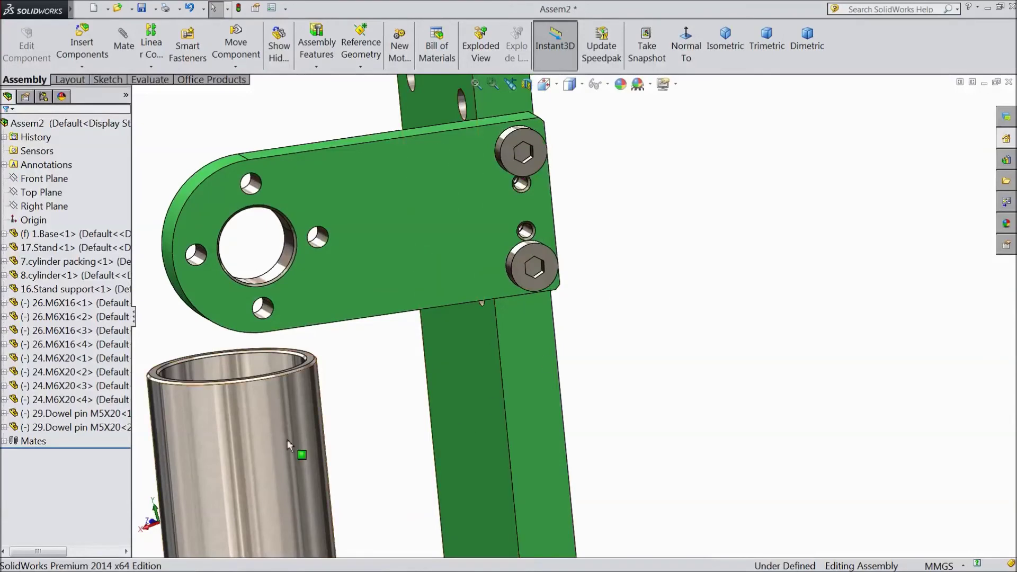
click(89, 48)
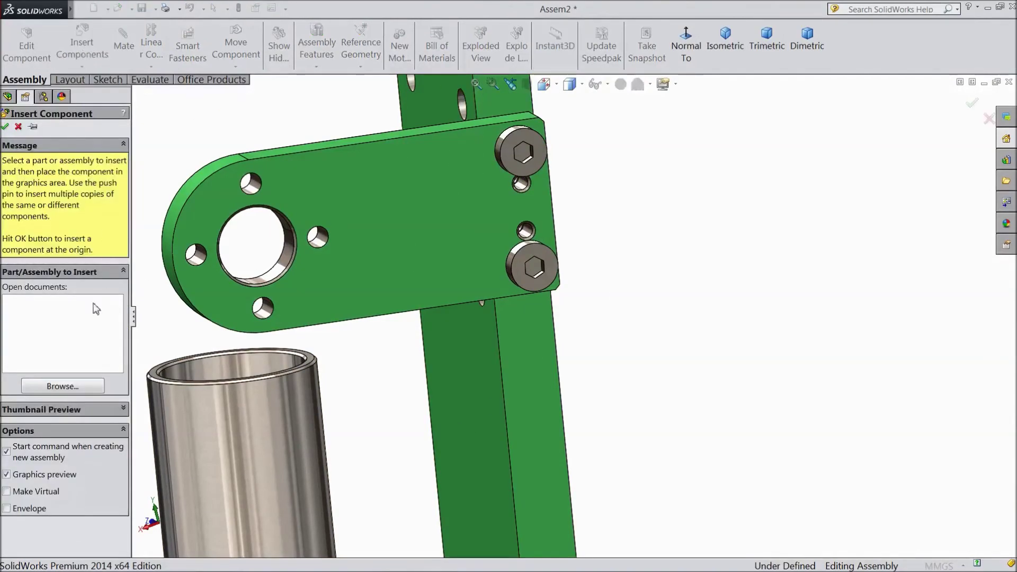
click(67, 389)
drag(868, 248, 774, 370)
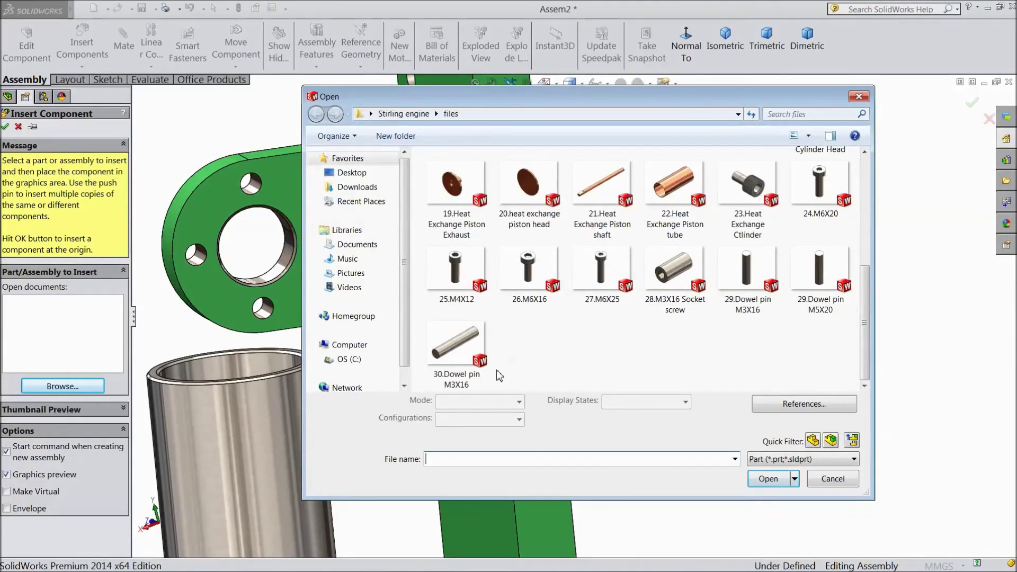
click(462, 379)
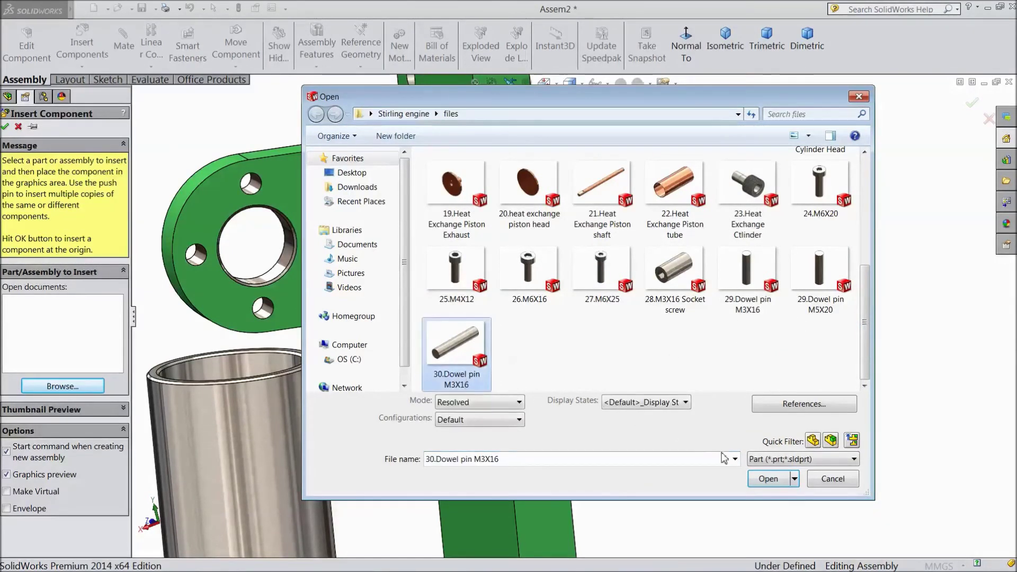
click(767, 479)
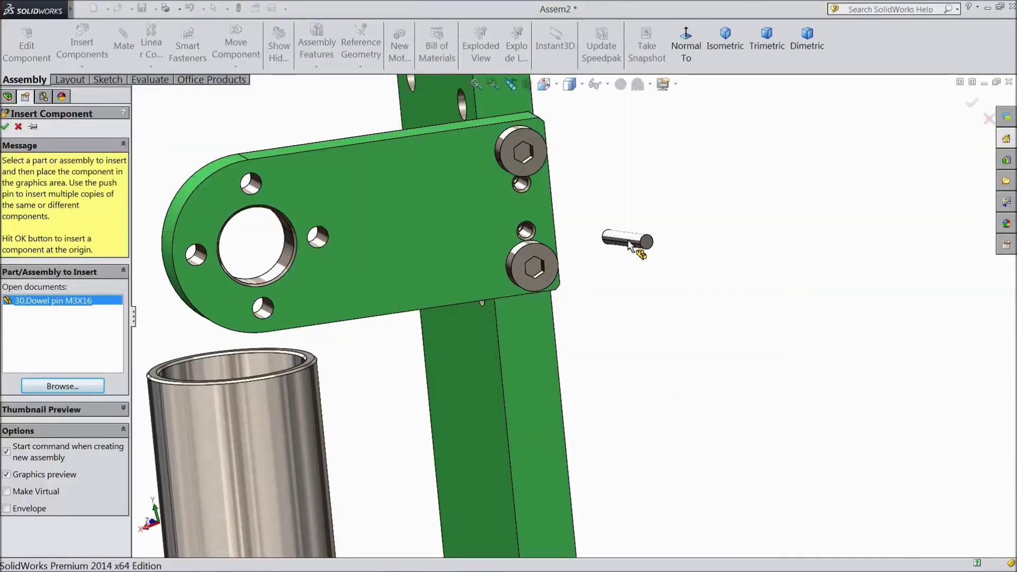
click(628, 254)
Step: Mate the M3X16 dowel pin's cylindrical face concentric with the upper small hole between the two screws on the stand support
scroll(539, 195, down, 3)
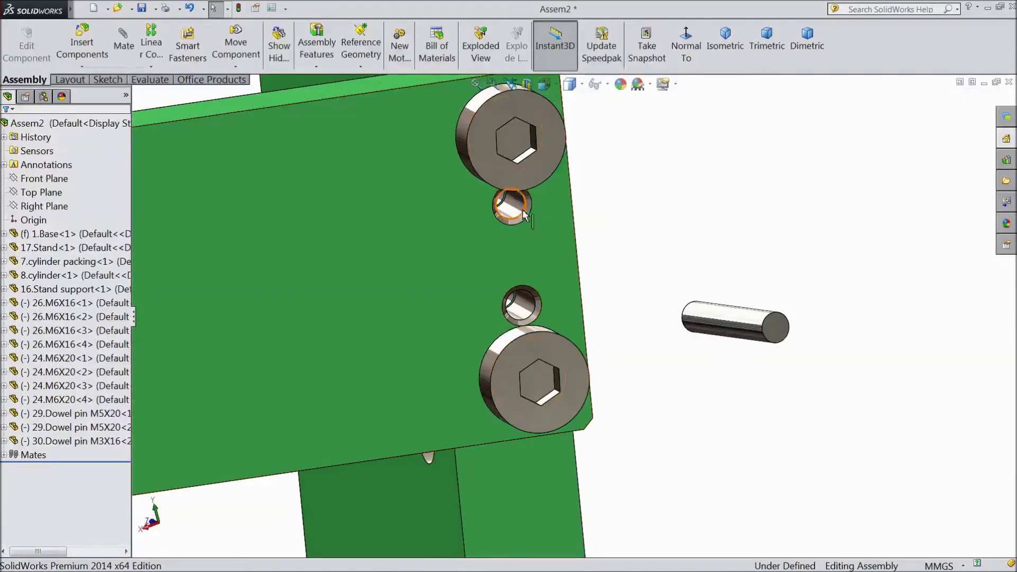
click(518, 211)
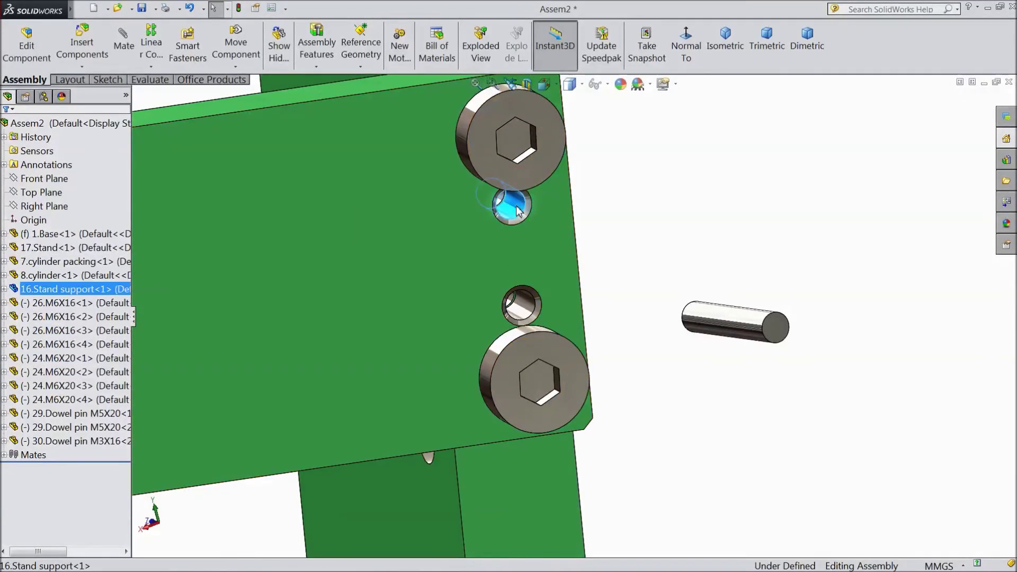
click(608, 157)
click(710, 320)
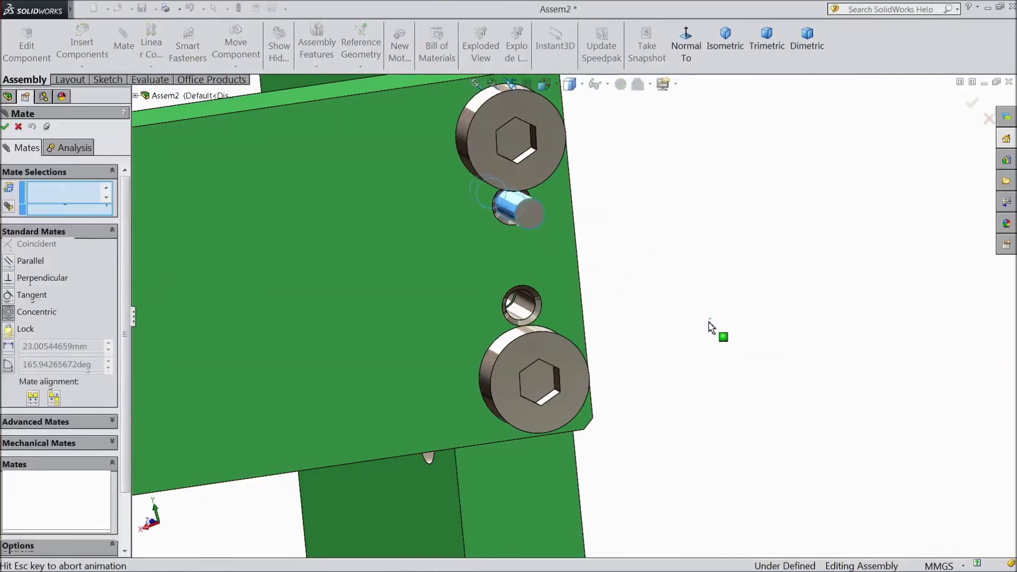
click(875, 340)
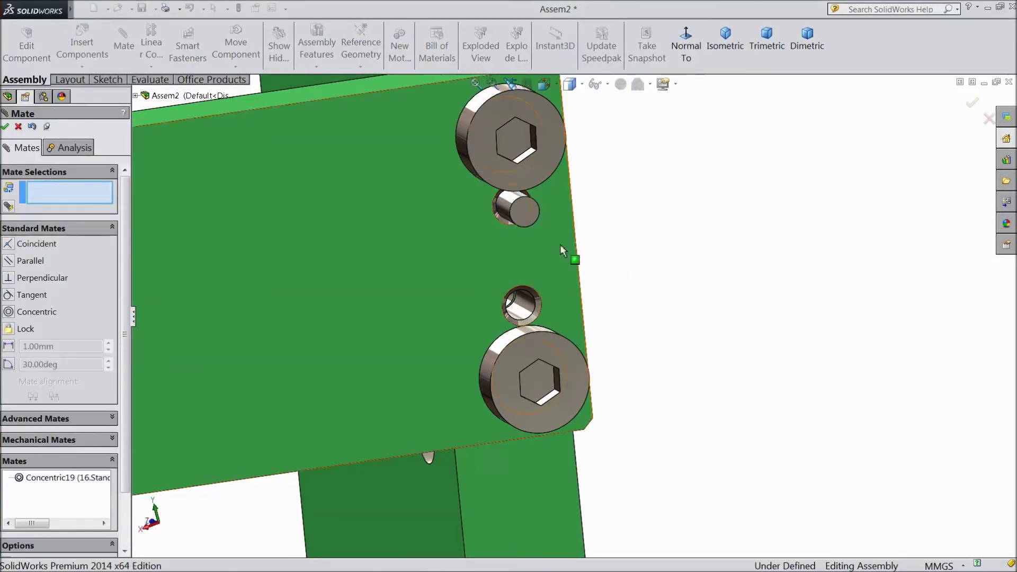
Step: Add a coincident mate between the dowel pin's end face and the inner edge of the hole's chamfer, and finish mating
scroll(574, 261, down, 5)
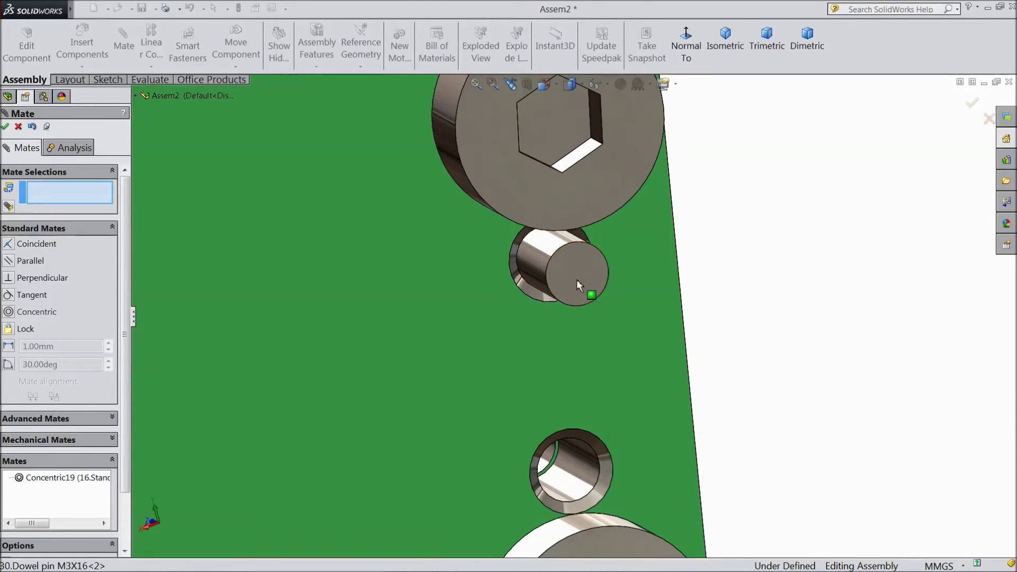
click(577, 278)
scroll(552, 278, down, 1)
scroll(552, 279, down, 1)
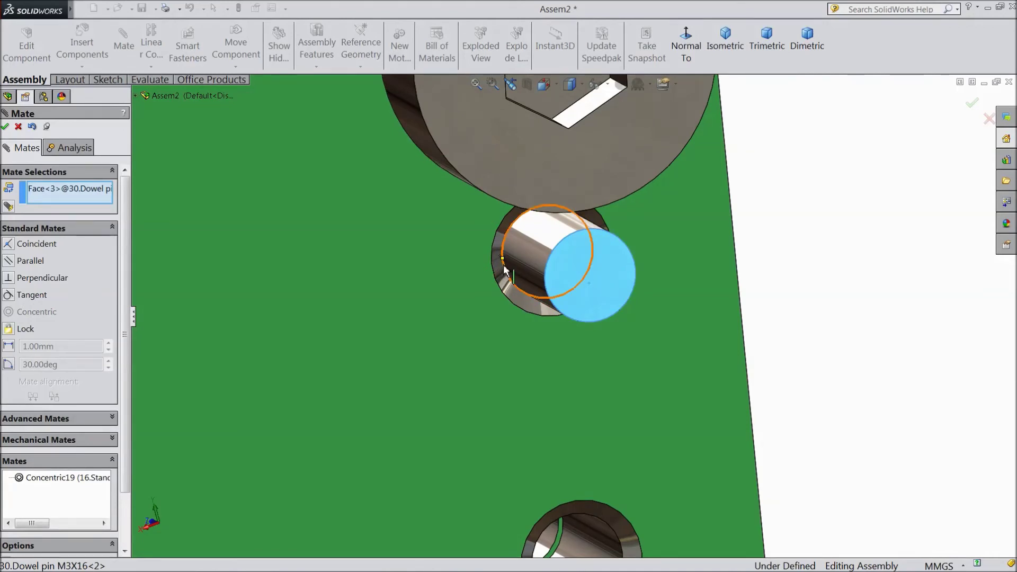
click(504, 271)
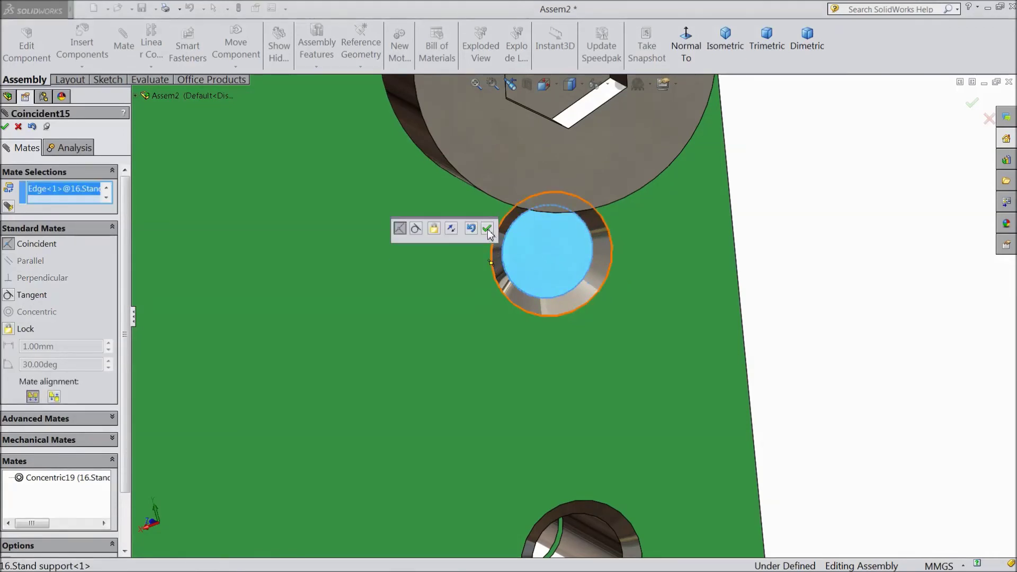
click(488, 230)
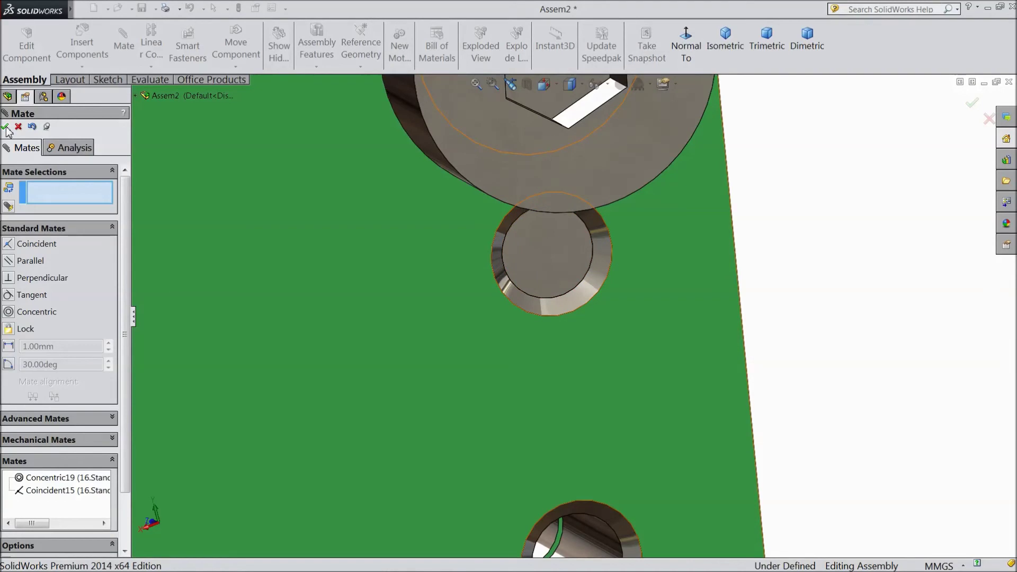
click(5, 127)
Step: Copy the M3X16 dowel pin with its mates into the lower small hole of the stand support, seated at the chamfer's inner edge
scroll(551, 250, up, 3)
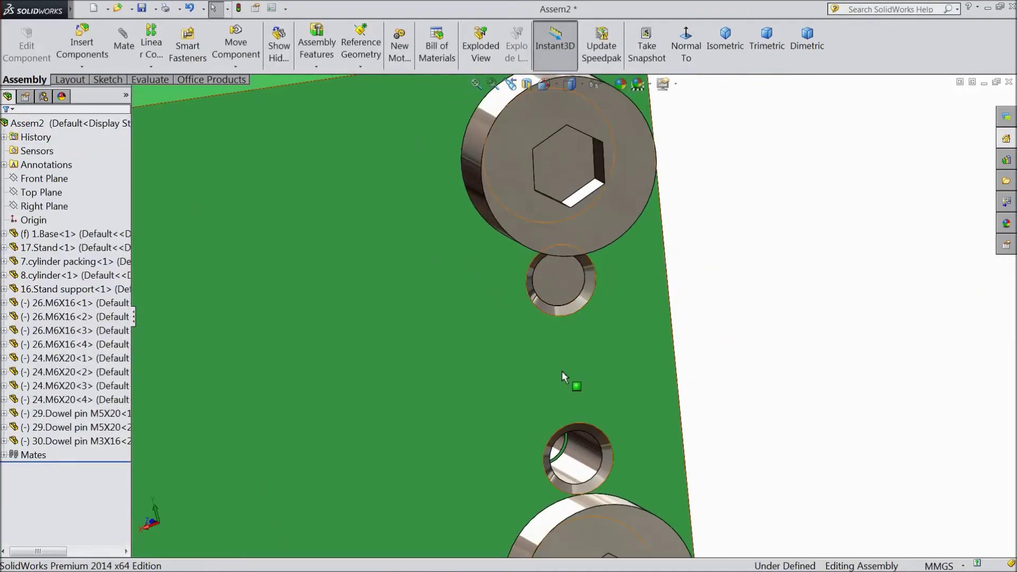
scroll(563, 377, down, 1)
click(82, 66)
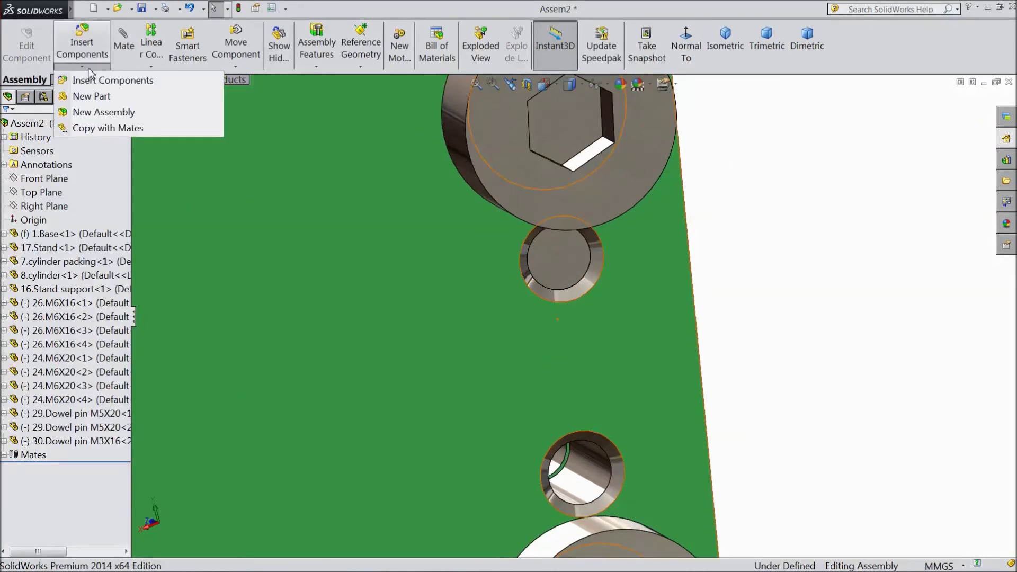
click(110, 130)
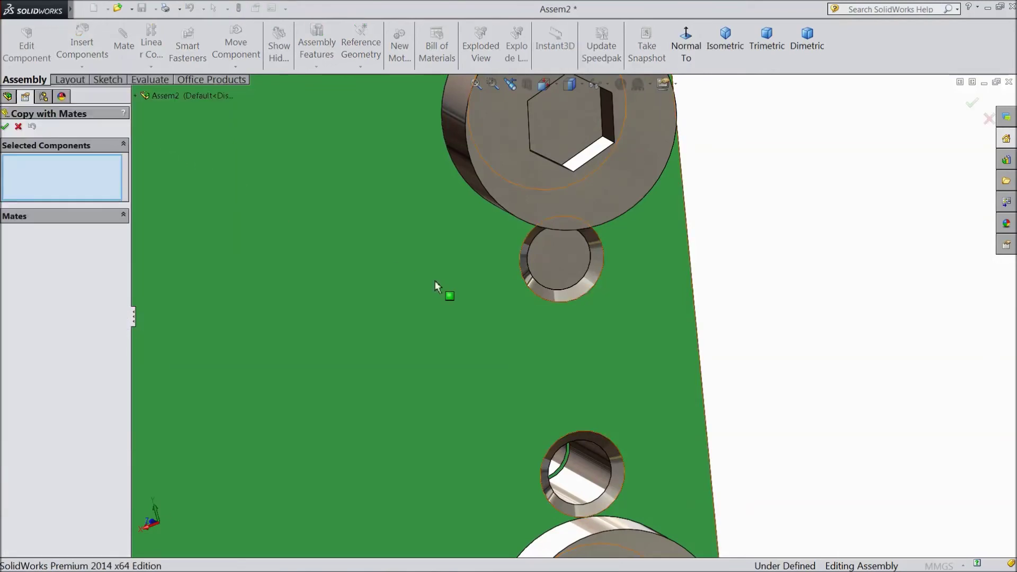
click(567, 262)
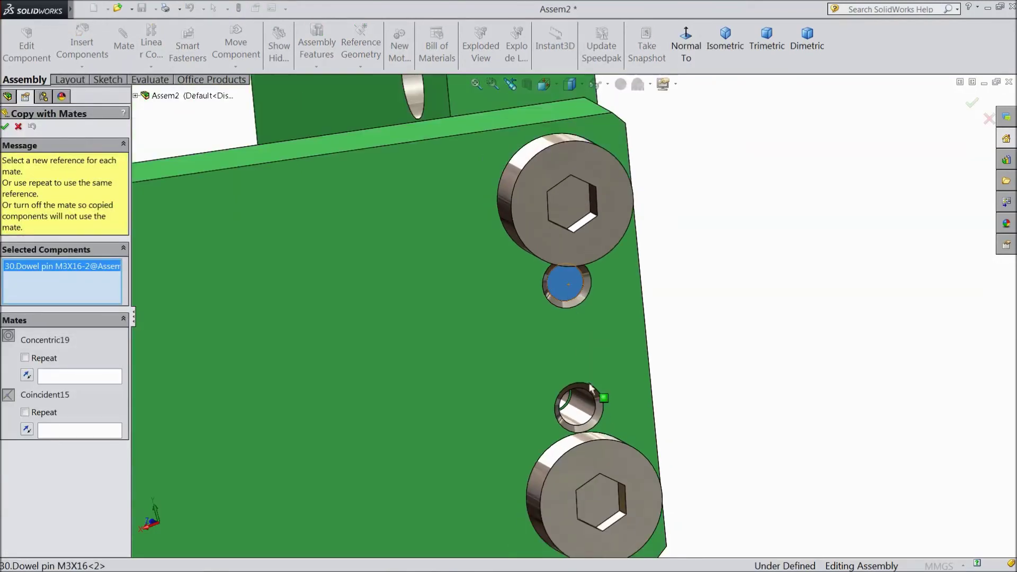
click(568, 389)
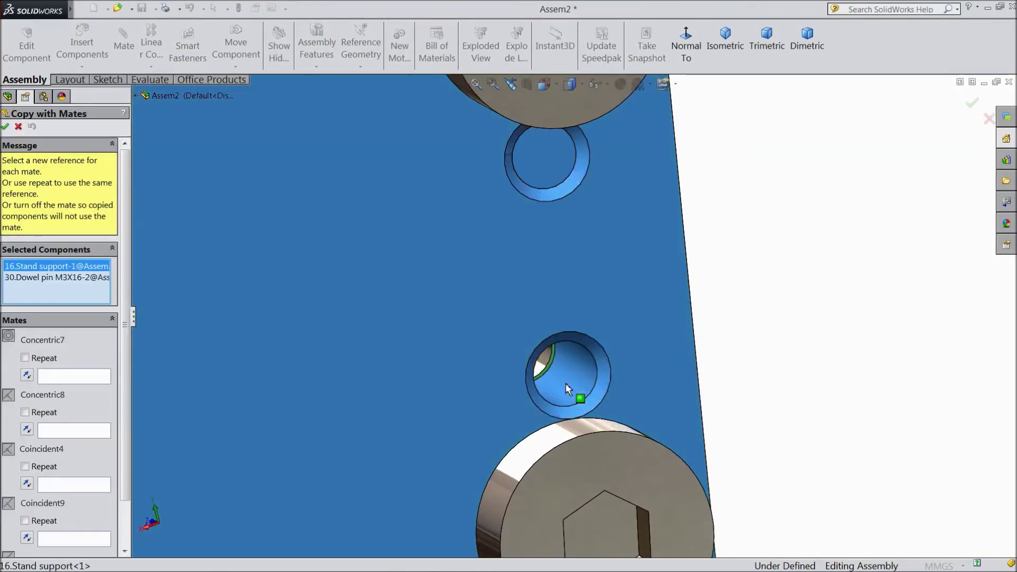
right_click(47, 276)
click(67, 287)
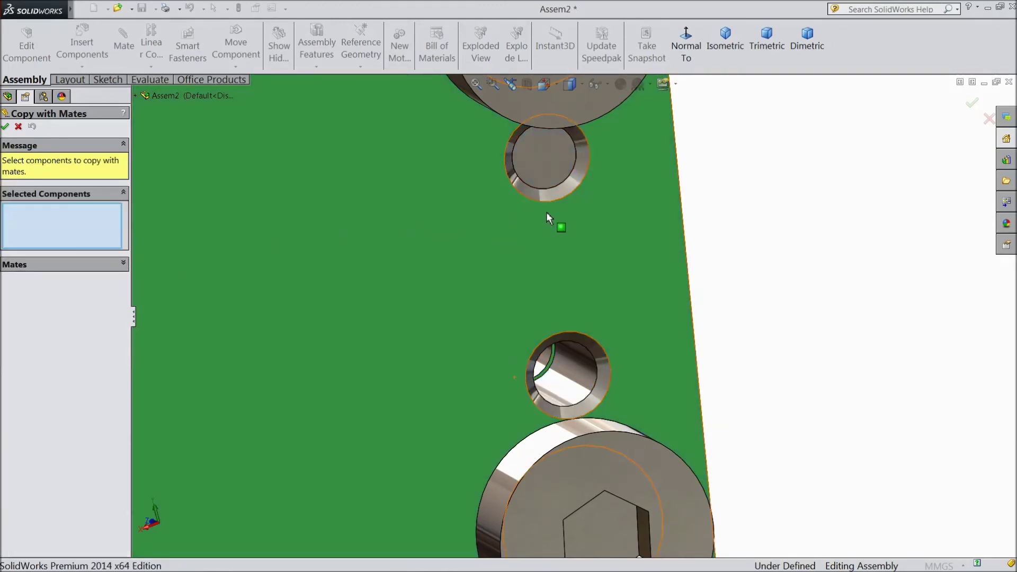
click(551, 169)
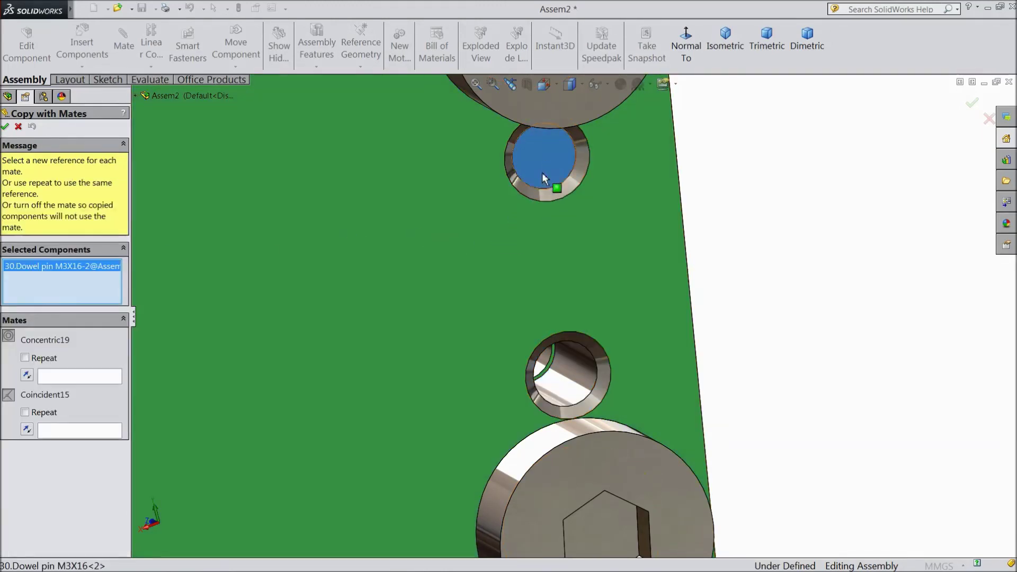
click(88, 377)
click(540, 416)
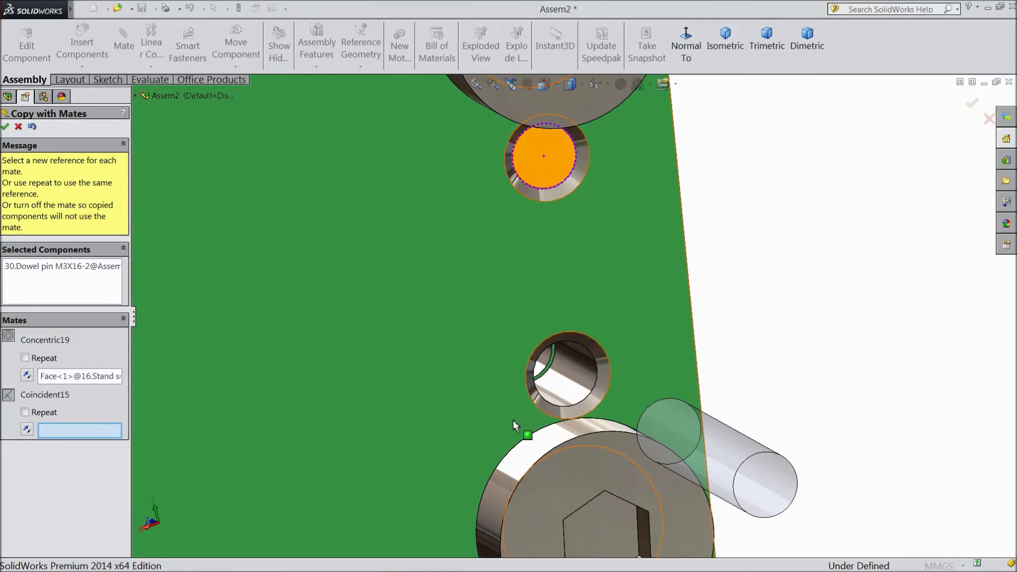
click(550, 408)
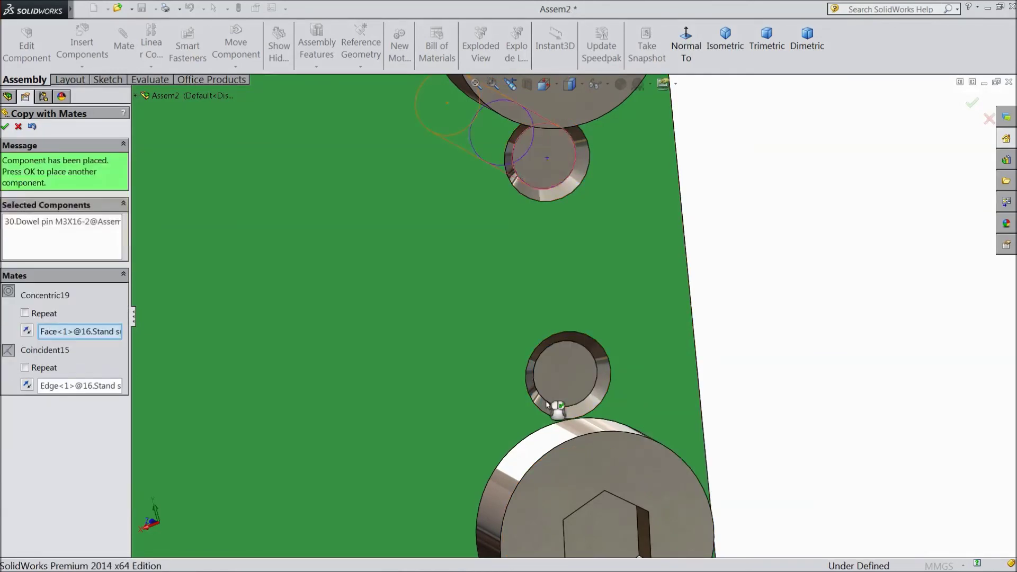
click(5, 128)
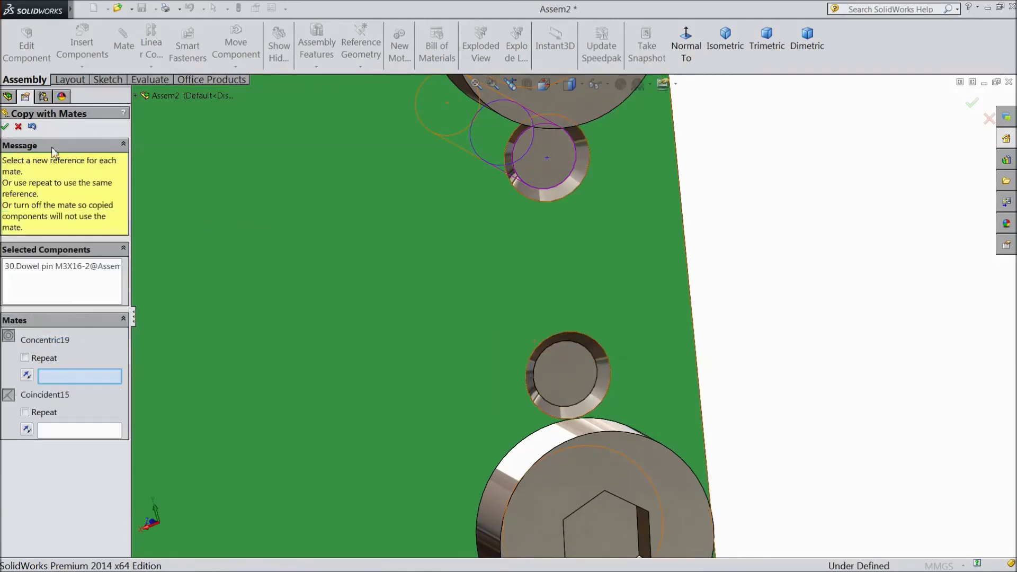
click(6, 127)
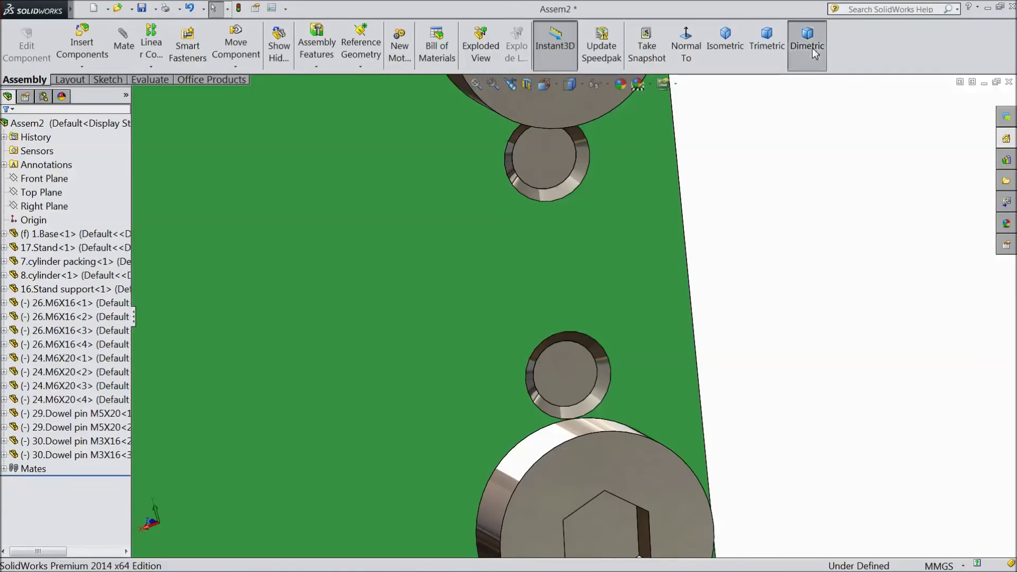
Step: Show the whole model in a dimetric view and save the assembly in the files folder as Assembly Base
click(813, 47)
middle_drag(717, 265, 682, 311)
scroll(704, 284, down, 2)
click(213, 8)
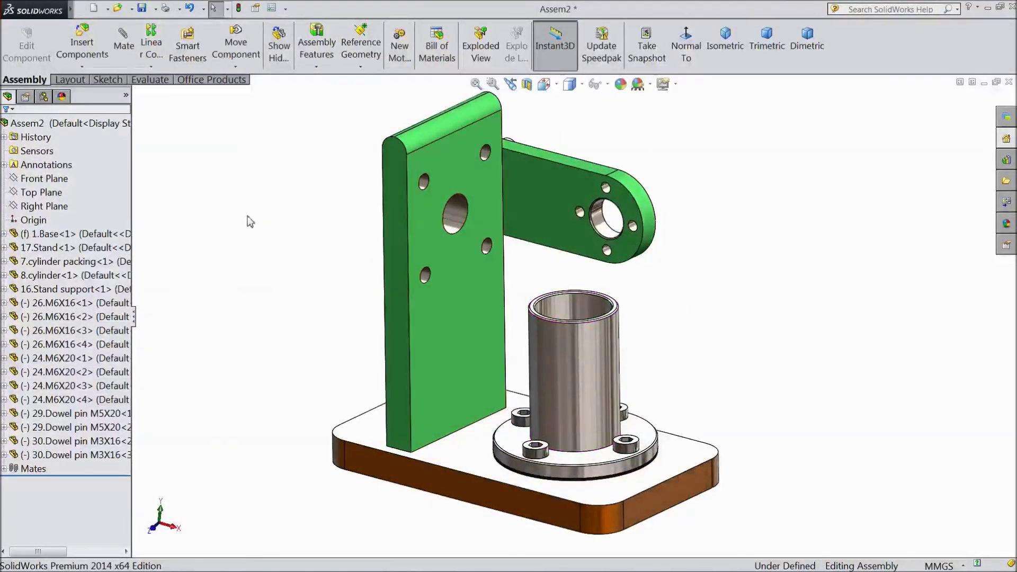
click(142, 8)
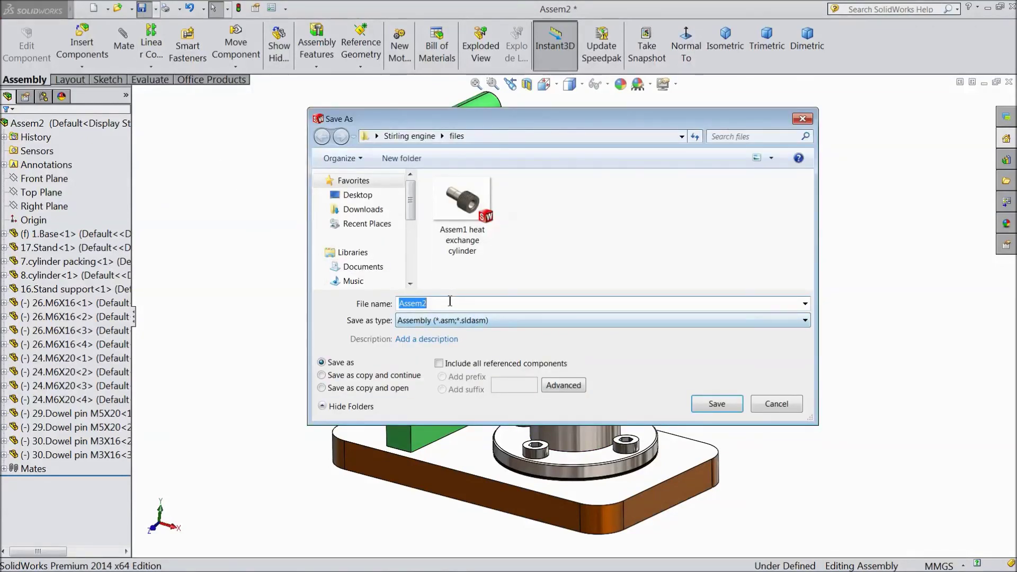
key(BackSpace)
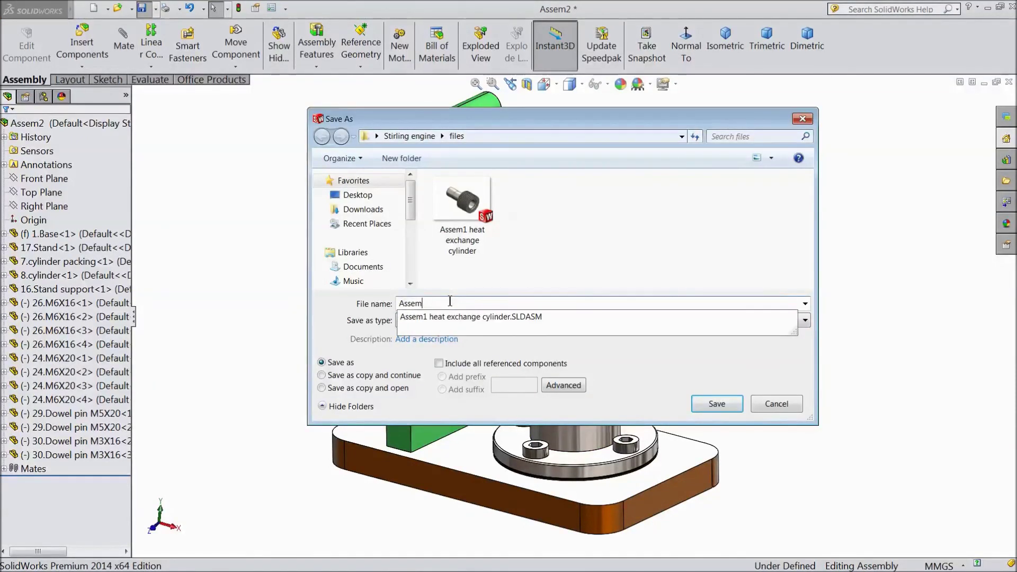
key(BackSpace)
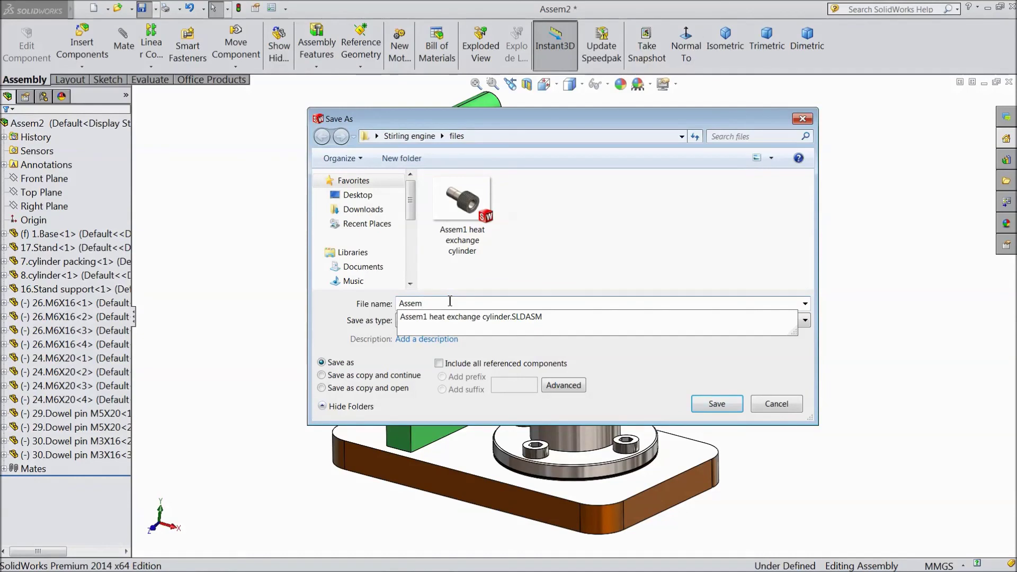
text(bly Base)
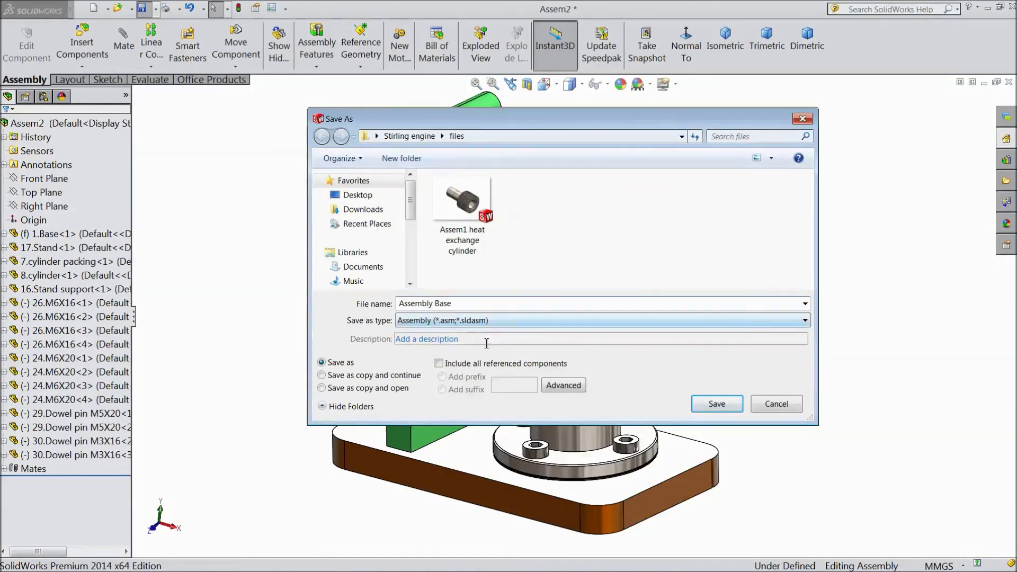
click(717, 405)
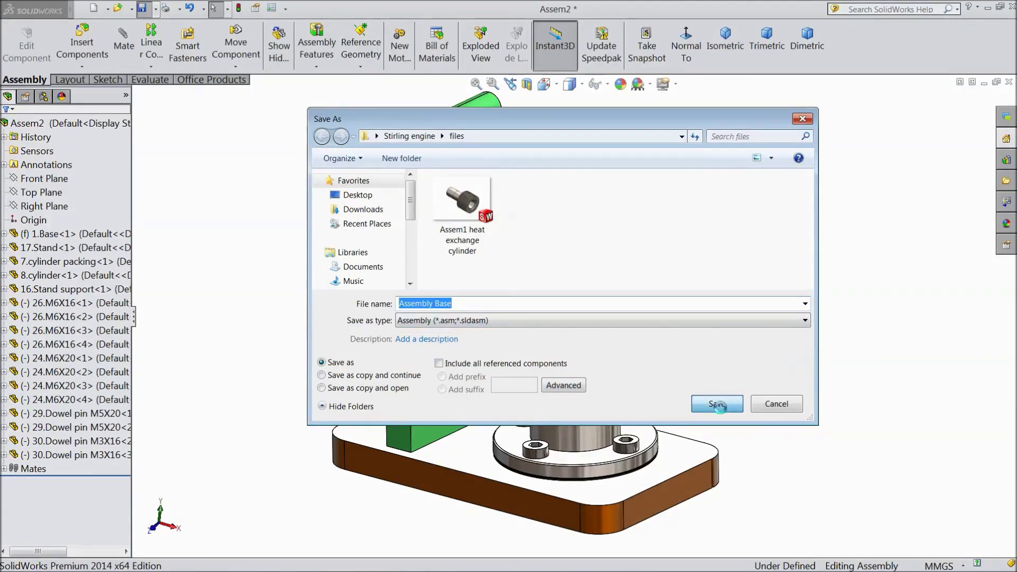